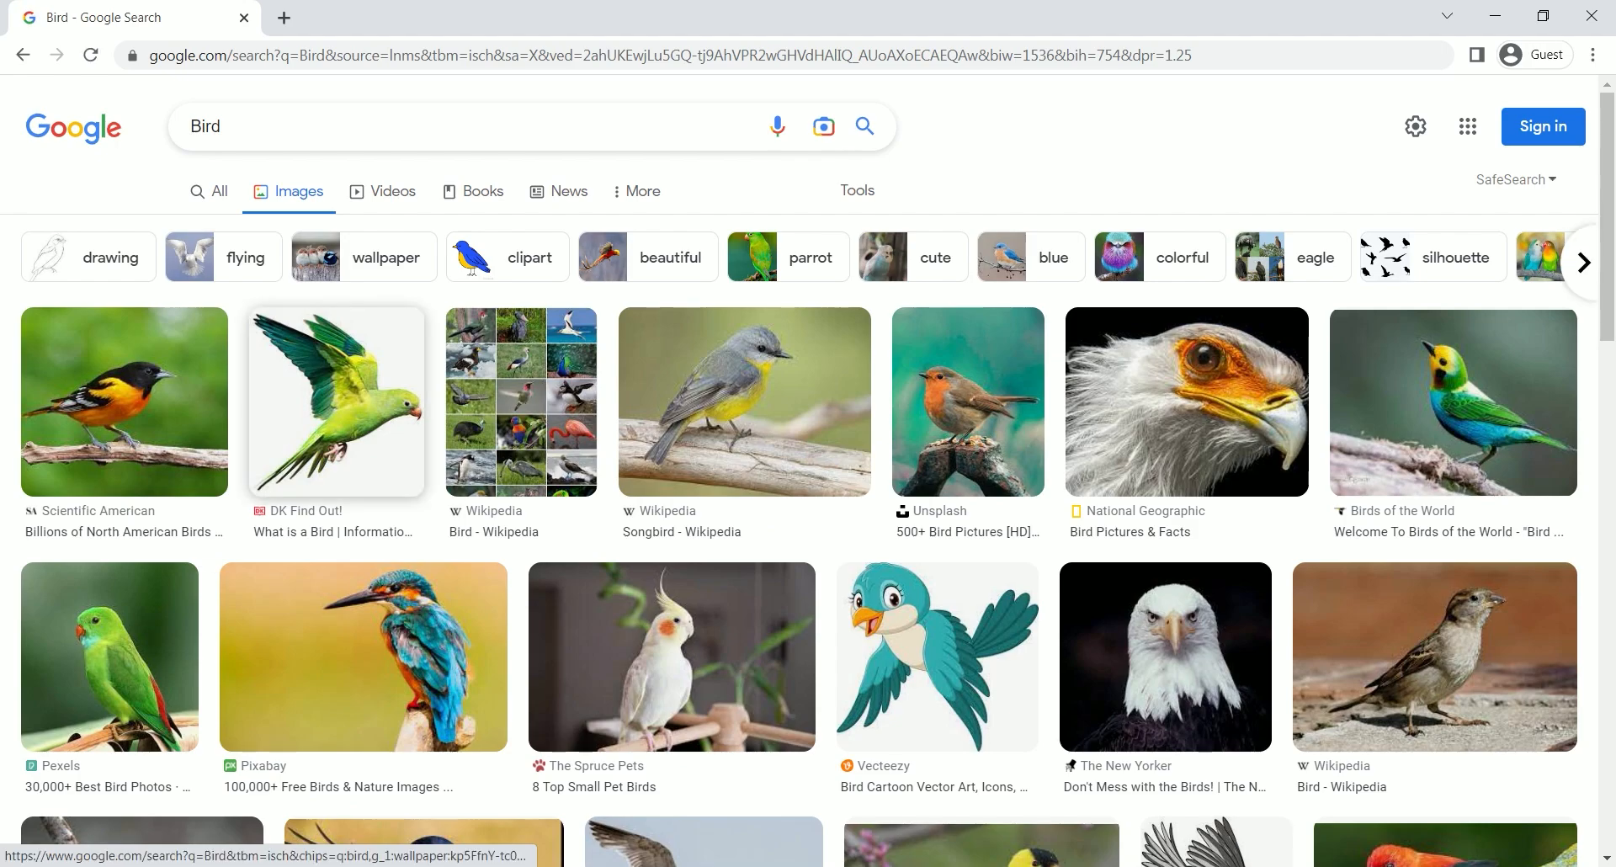
Open the flying green parrot image from DK Find Out in the search results and copy the image.
{"action": "left_click", "coordinate": [337, 401]}
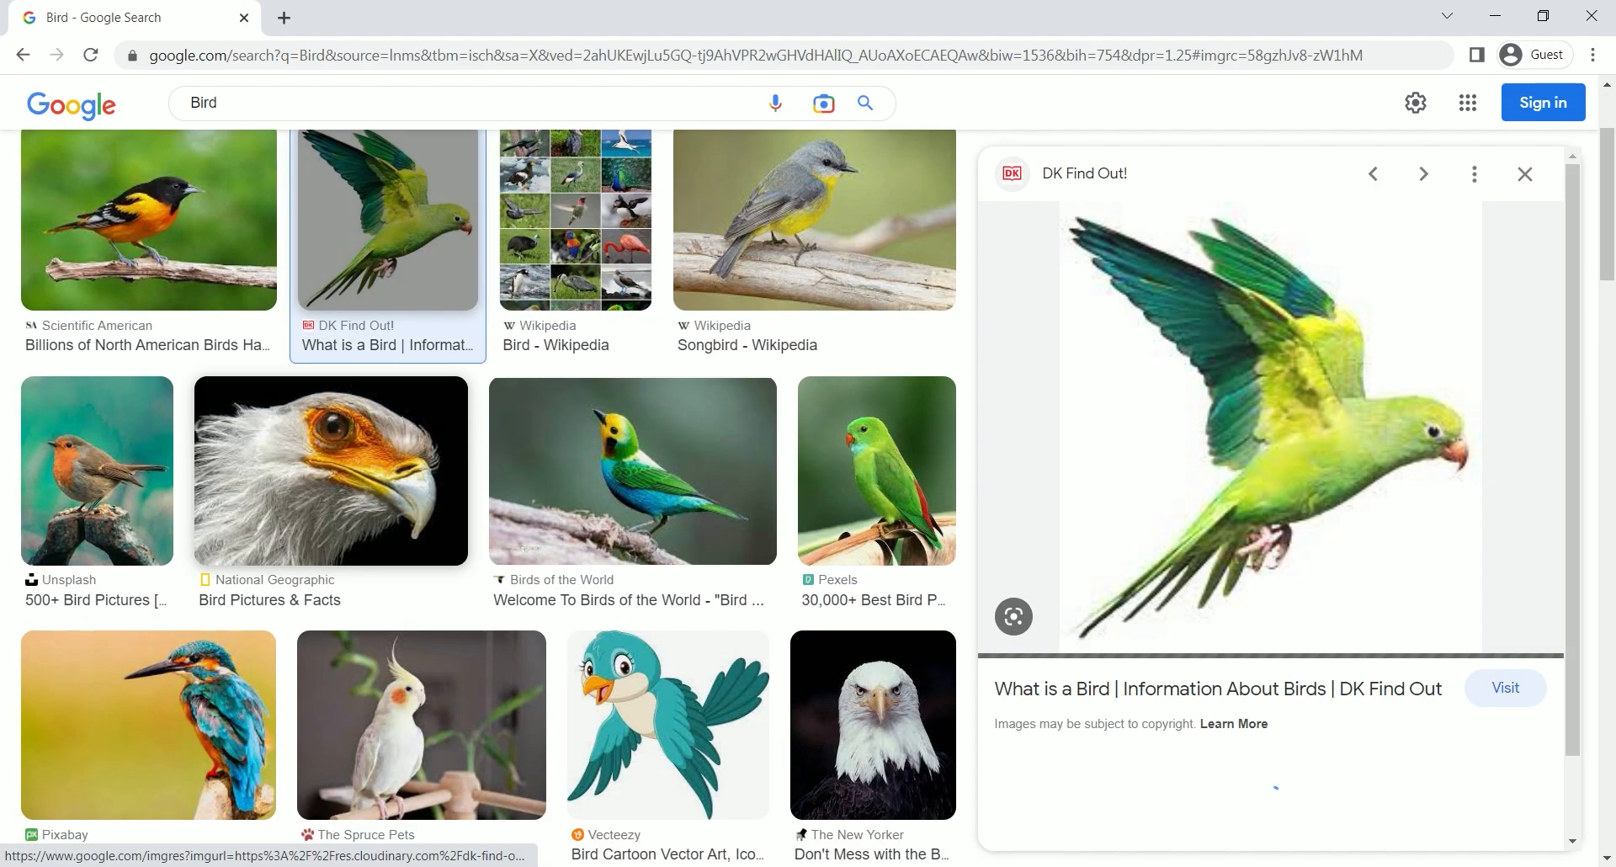
{"action": "right_click", "coordinate": [1265, 424]}
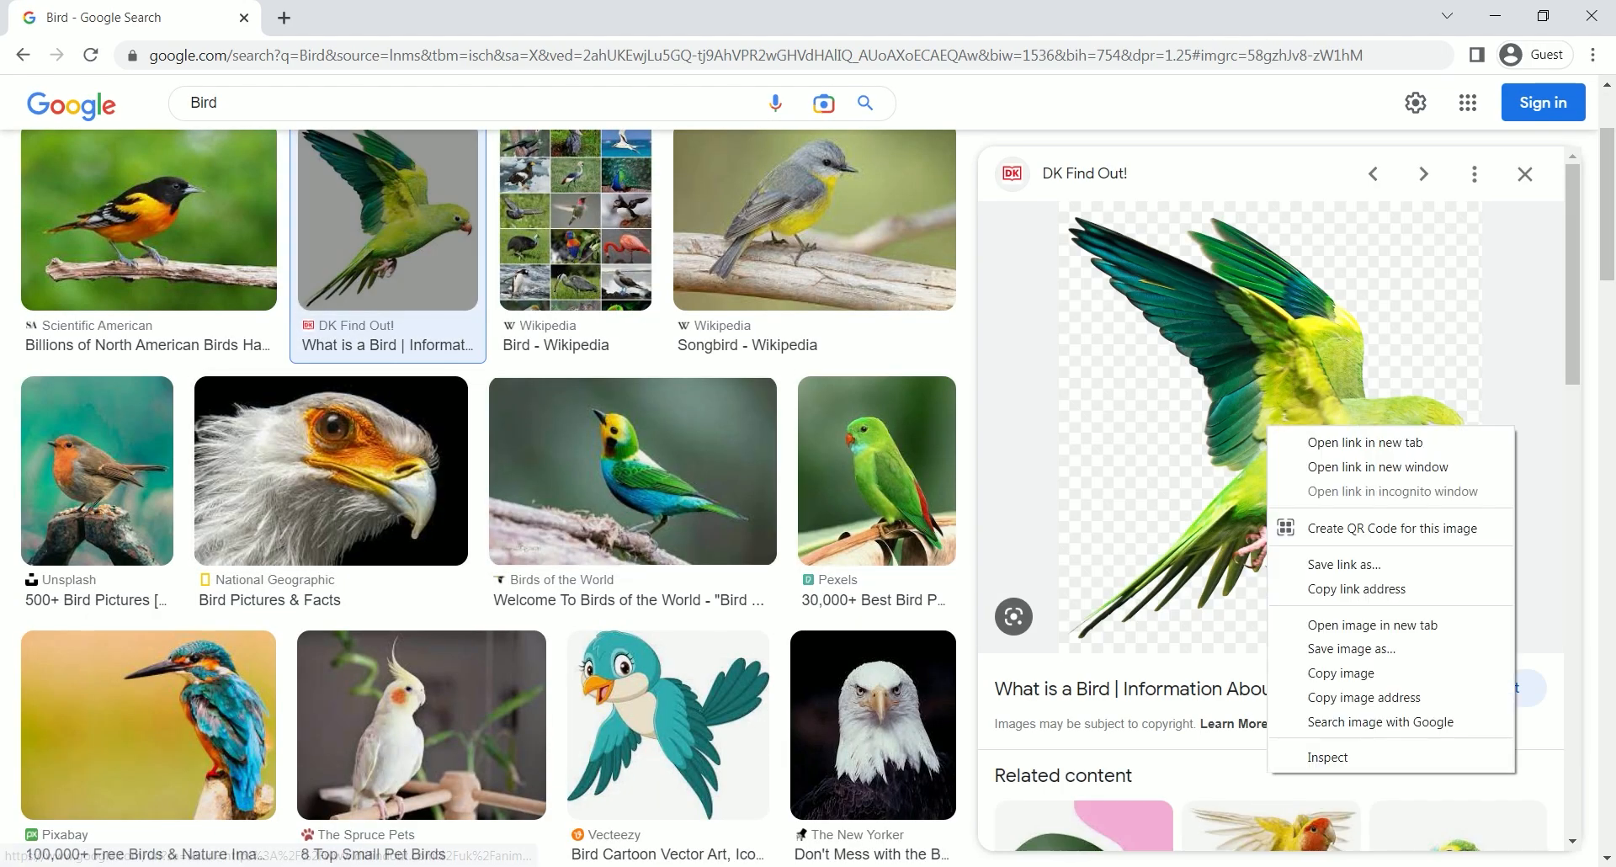
{"action": "left_click", "coordinate": [1313, 696]}
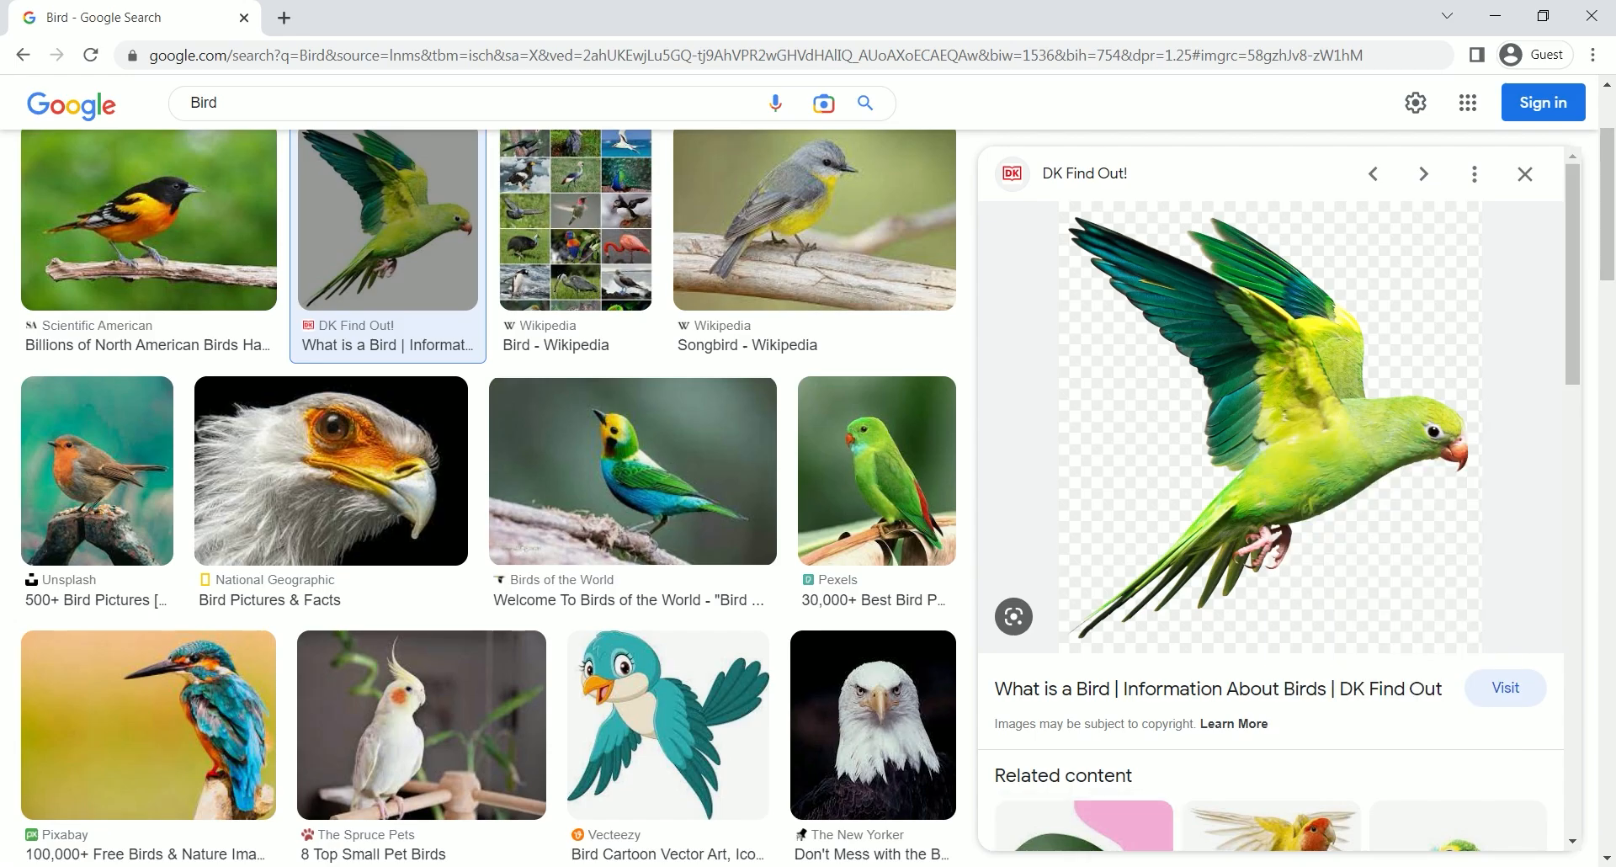
Switch to Illustrator, paste the parrot image into the blank document and set its width to 400 px.
{"action": "key", "text": "alt+Tab"}
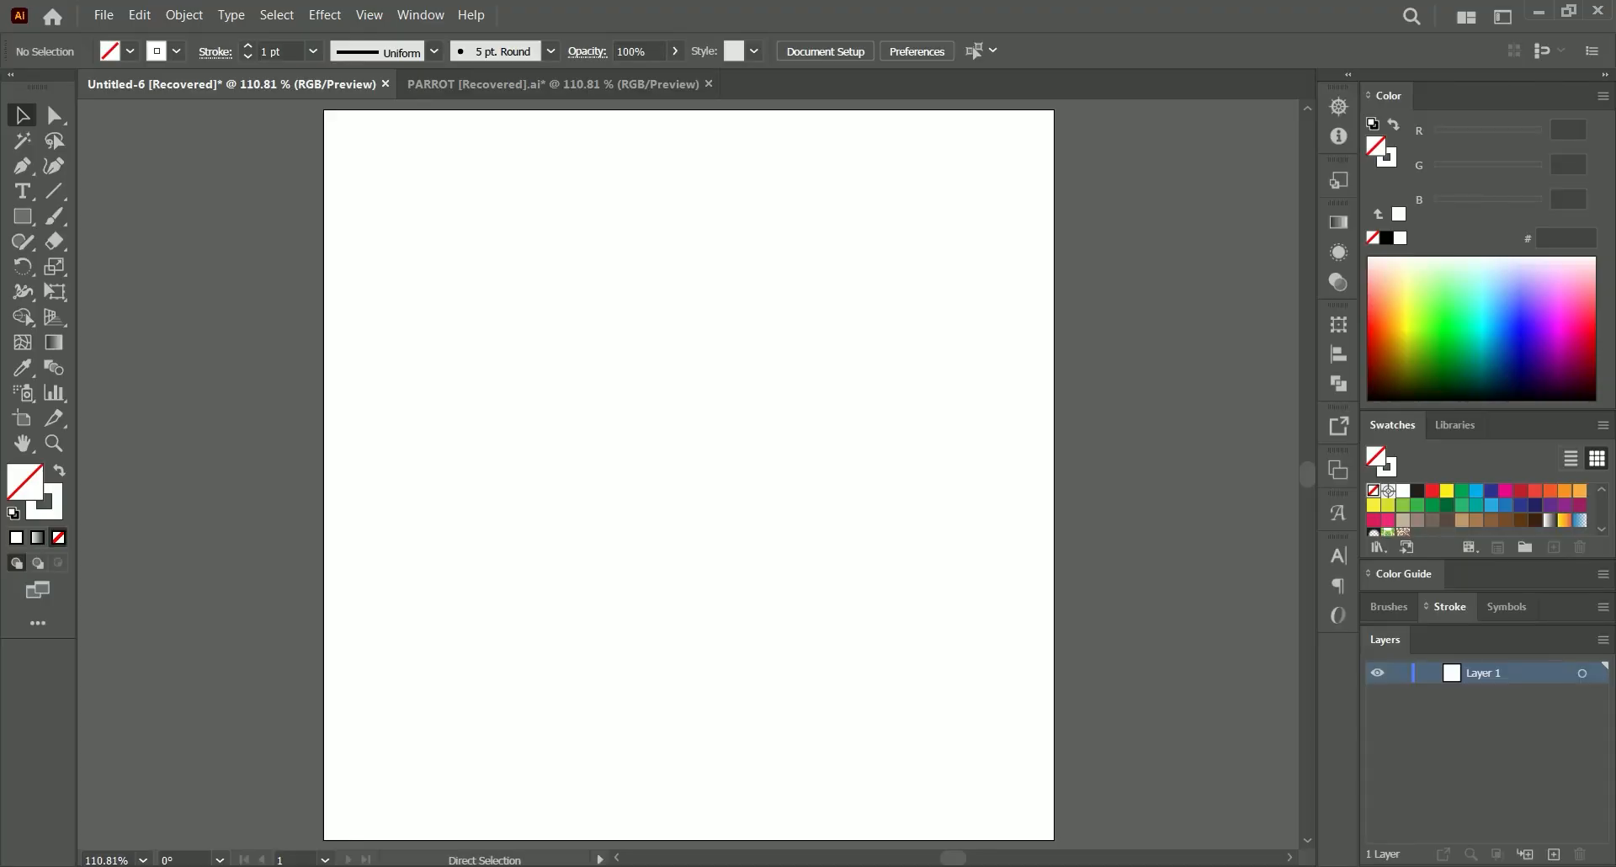
{"action": "key", "text": "ctrl+v"}
{"action": "left_click", "coordinate": [1036, 51]}
{"action": "left_click", "coordinate": [994, 86]}
{"action": "type", "text": "400"}
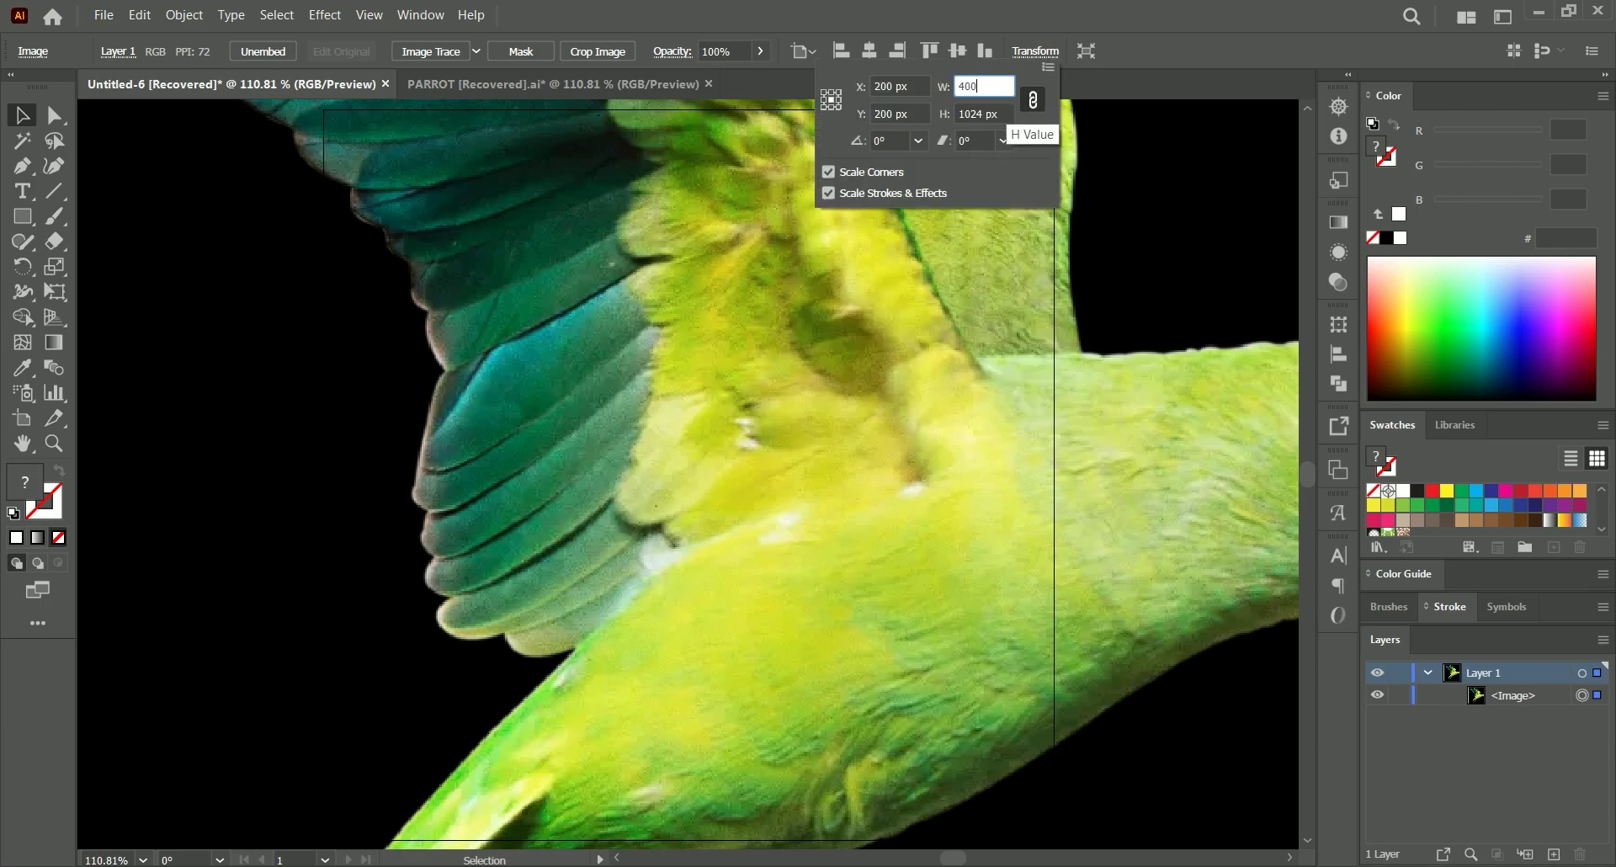
{"action": "key", "text": "Return"}
{"action": "key", "text": "Escape"}
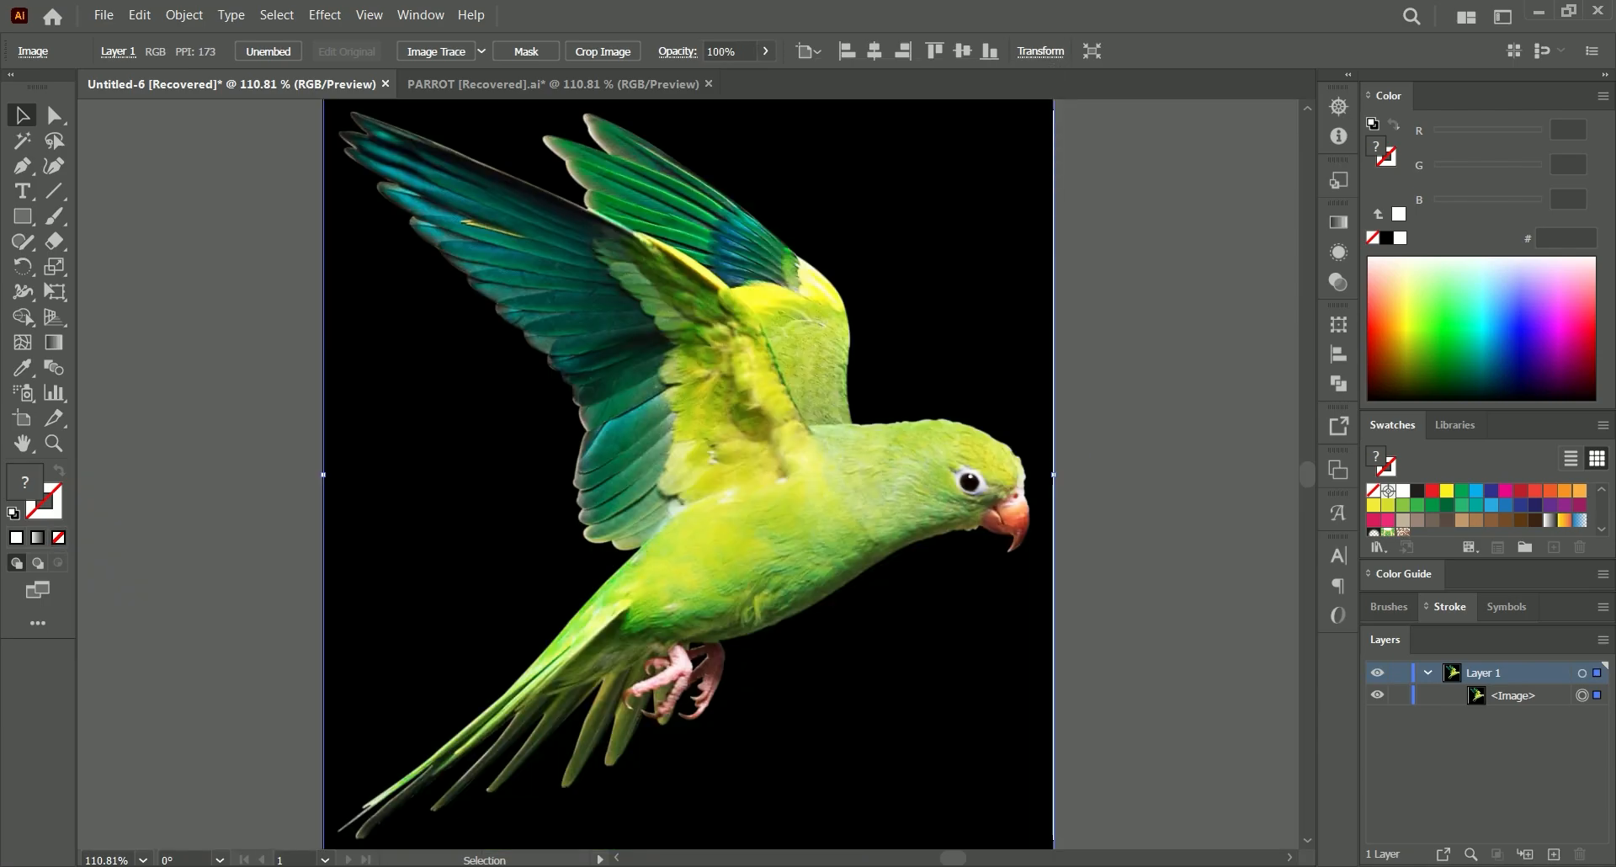
Scale the parrot image down proportionally about its centre, leaving a margin inside the artboard, and lock it.
{"action": "left_click_drag", "start_coordinate": [1053, 475], "coordinate": [983, 475]}
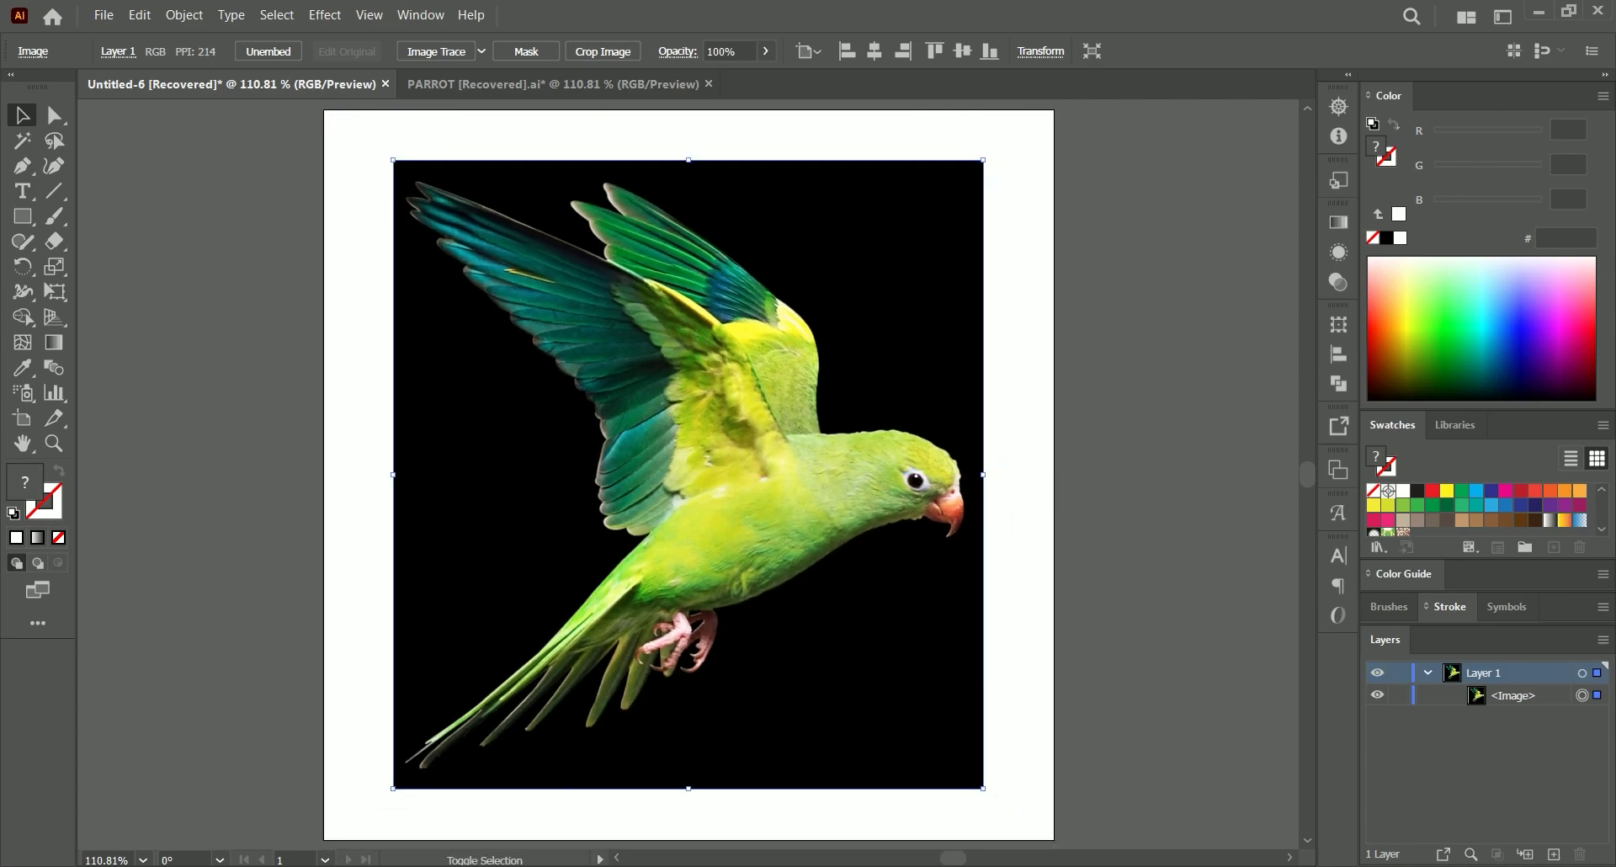
{"action": "key", "text": "ctrl+2"}
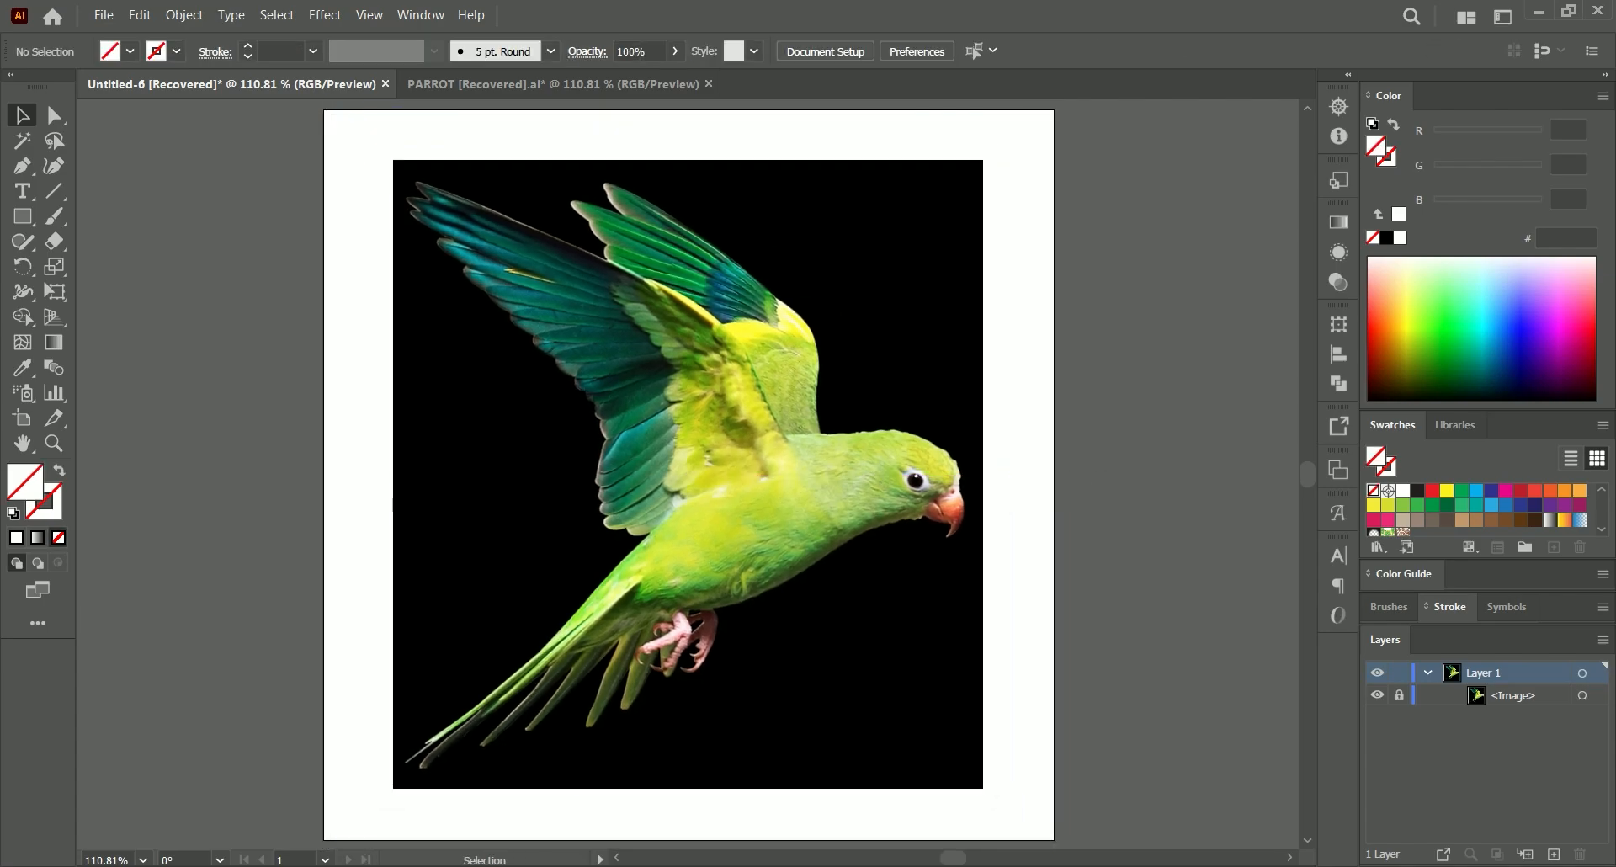
Draw a 400 by 400 px rectangle and align it so that it covers the whole artboard.
{"action": "left_click", "coordinate": [768, 451]}
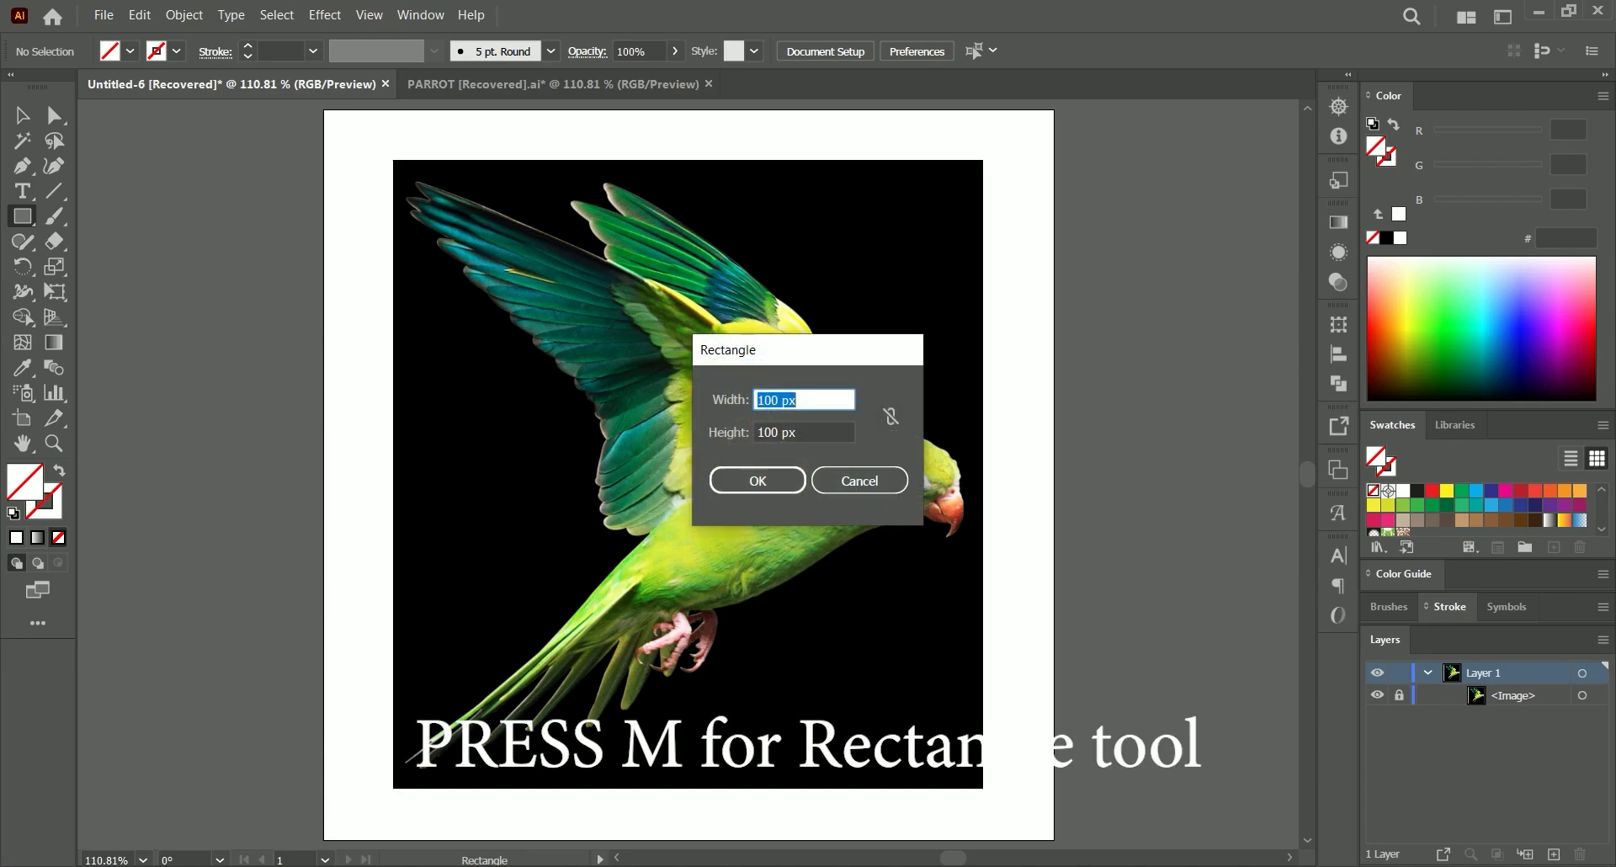
{"action": "type", "text": "400"}
{"action": "key", "text": "Tab"}
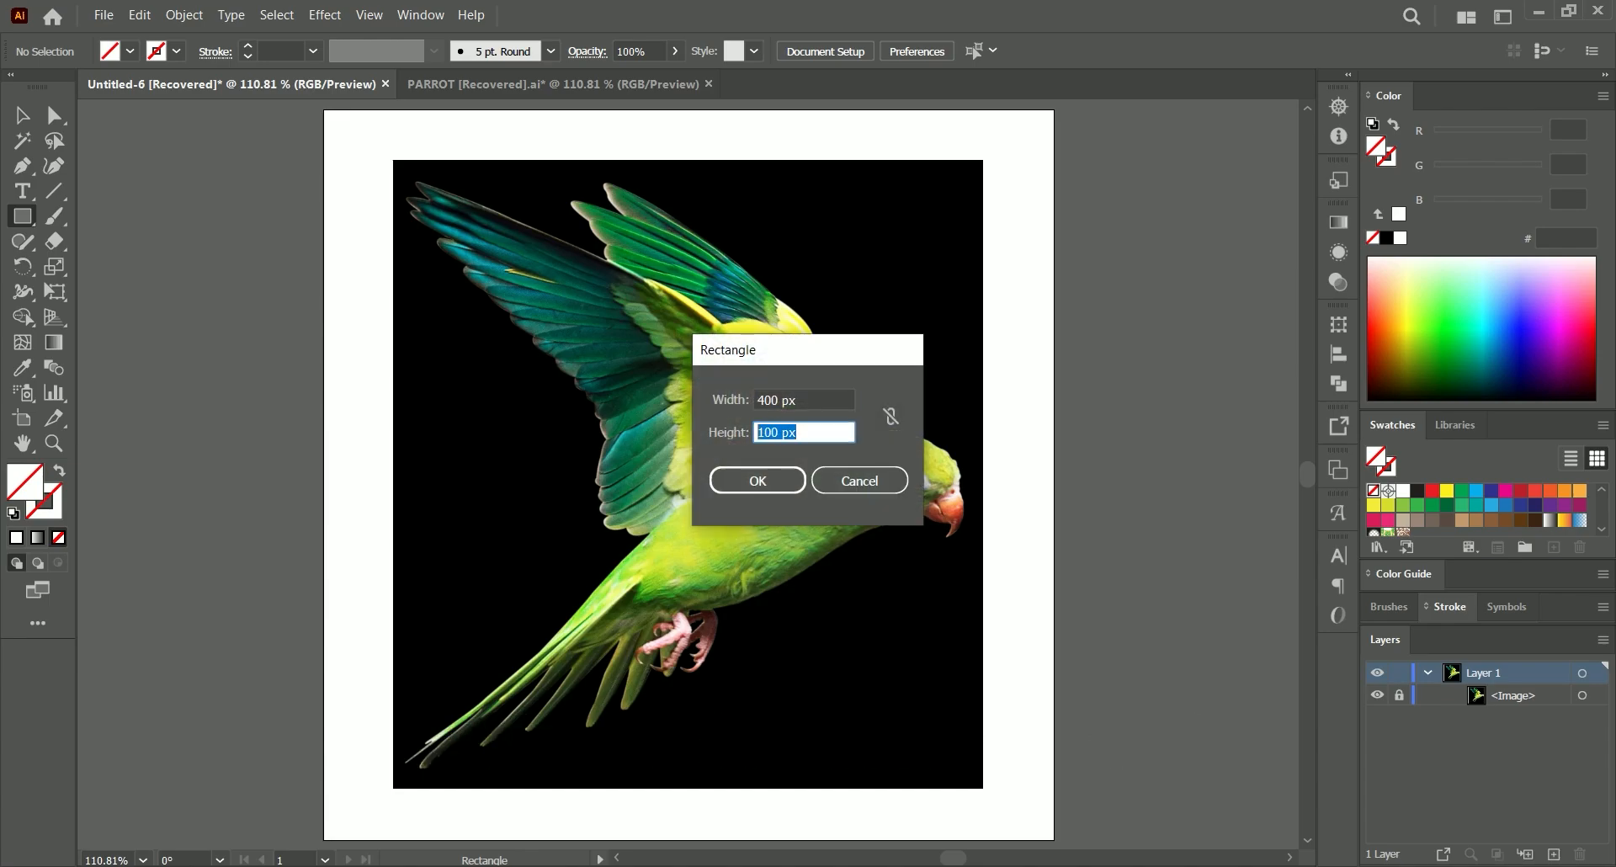
{"action": "type", "text": "400"}
{"action": "key", "text": "Return"}
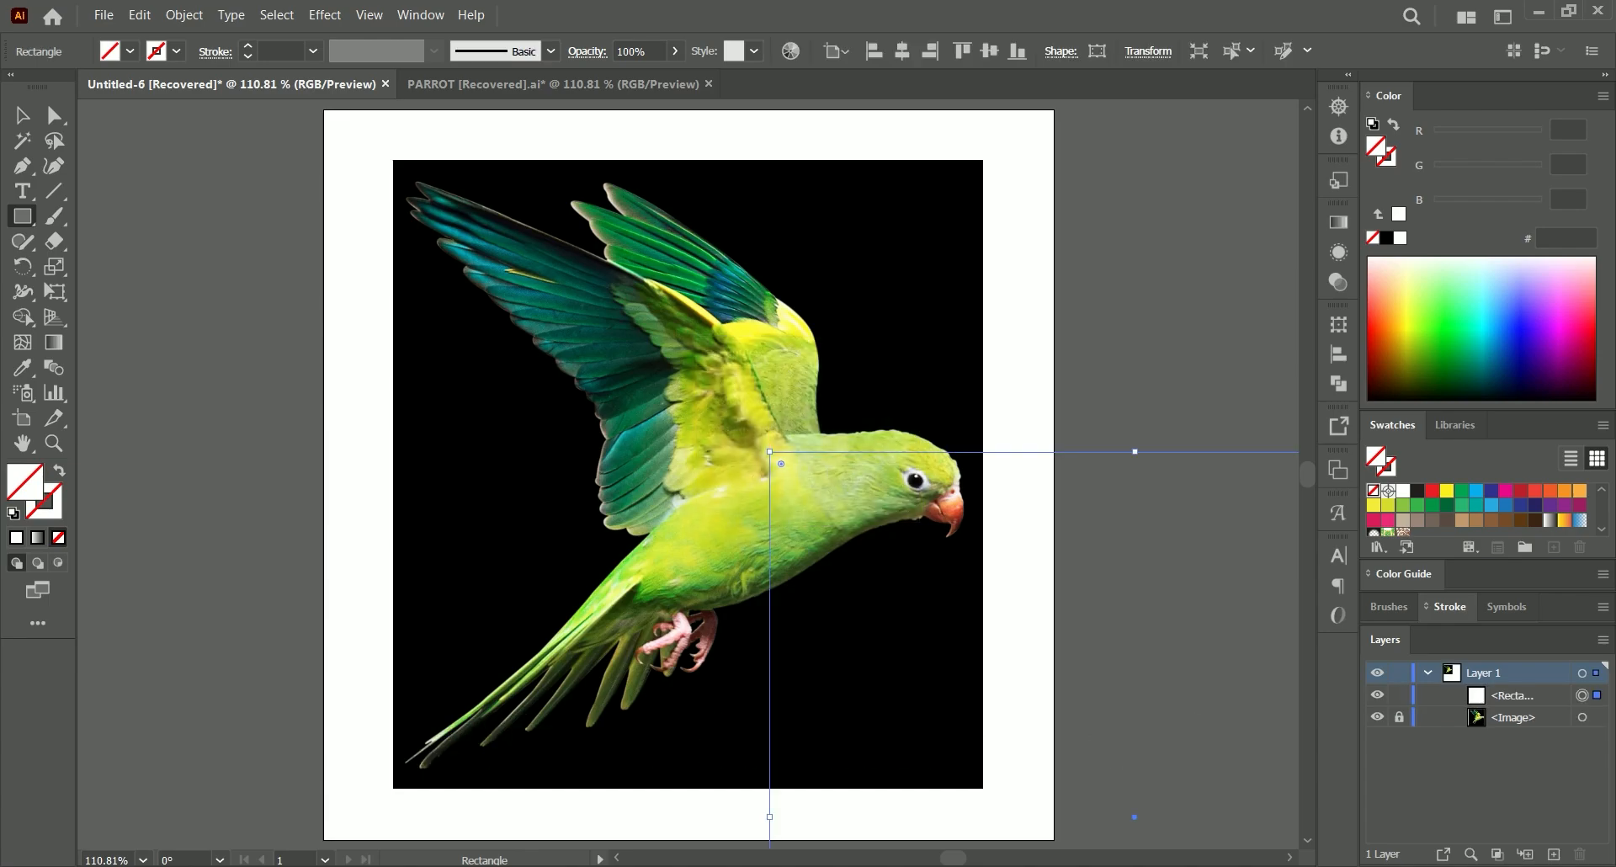
{"action": "left_click", "coordinate": [901, 50]}
{"action": "left_click", "coordinate": [989, 50]}
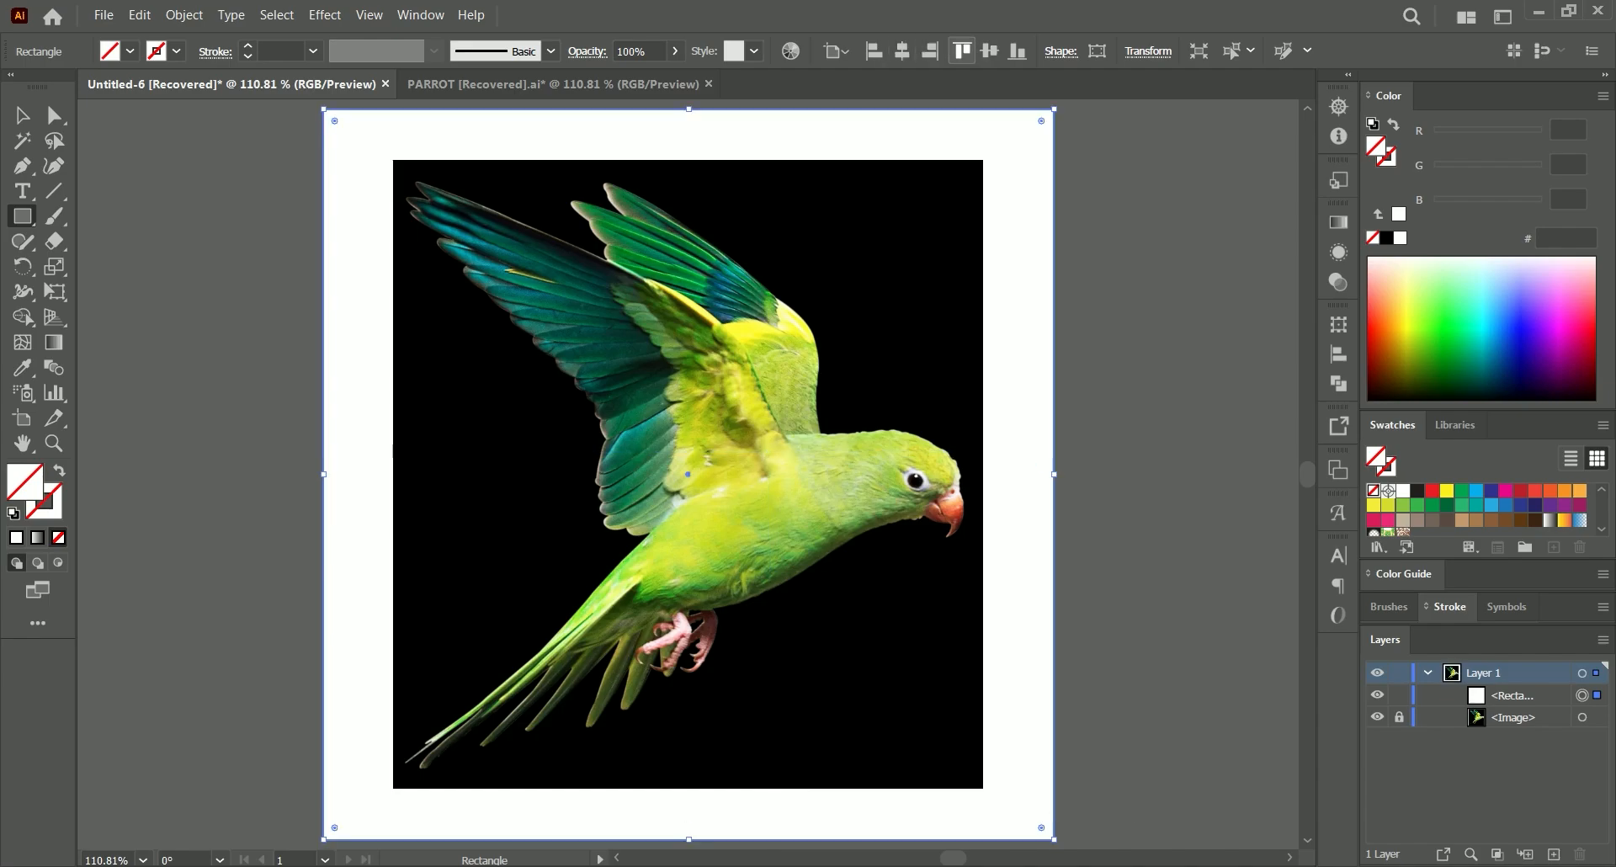
Send the square behind the parrot image and fill it with the black sampled from the image's background.
{"action": "key", "text": "ctrl+shift+bracketleft"}
{"action": "key", "text": "i"}
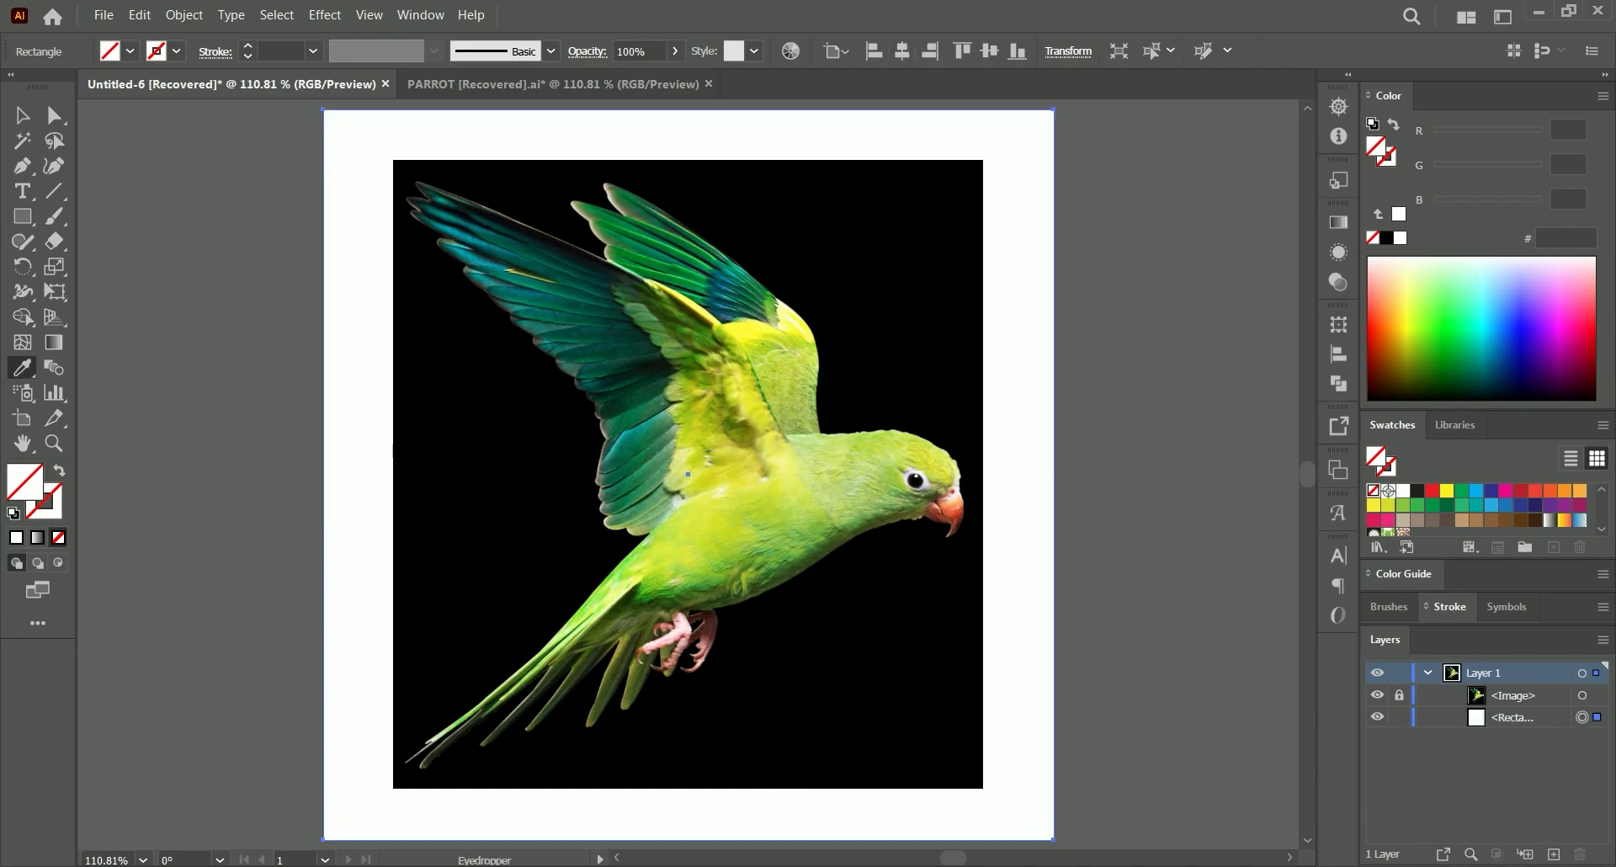
{"action": "left_click", "coordinate": [913, 244]}
Lock the black background square.
{"action": "key", "text": "a"}
{"action": "left_click", "coordinate": [1127, 270]}
{"action": "key", "text": "ctrl+a"}
{"action": "key", "text": "ctrl+2"}
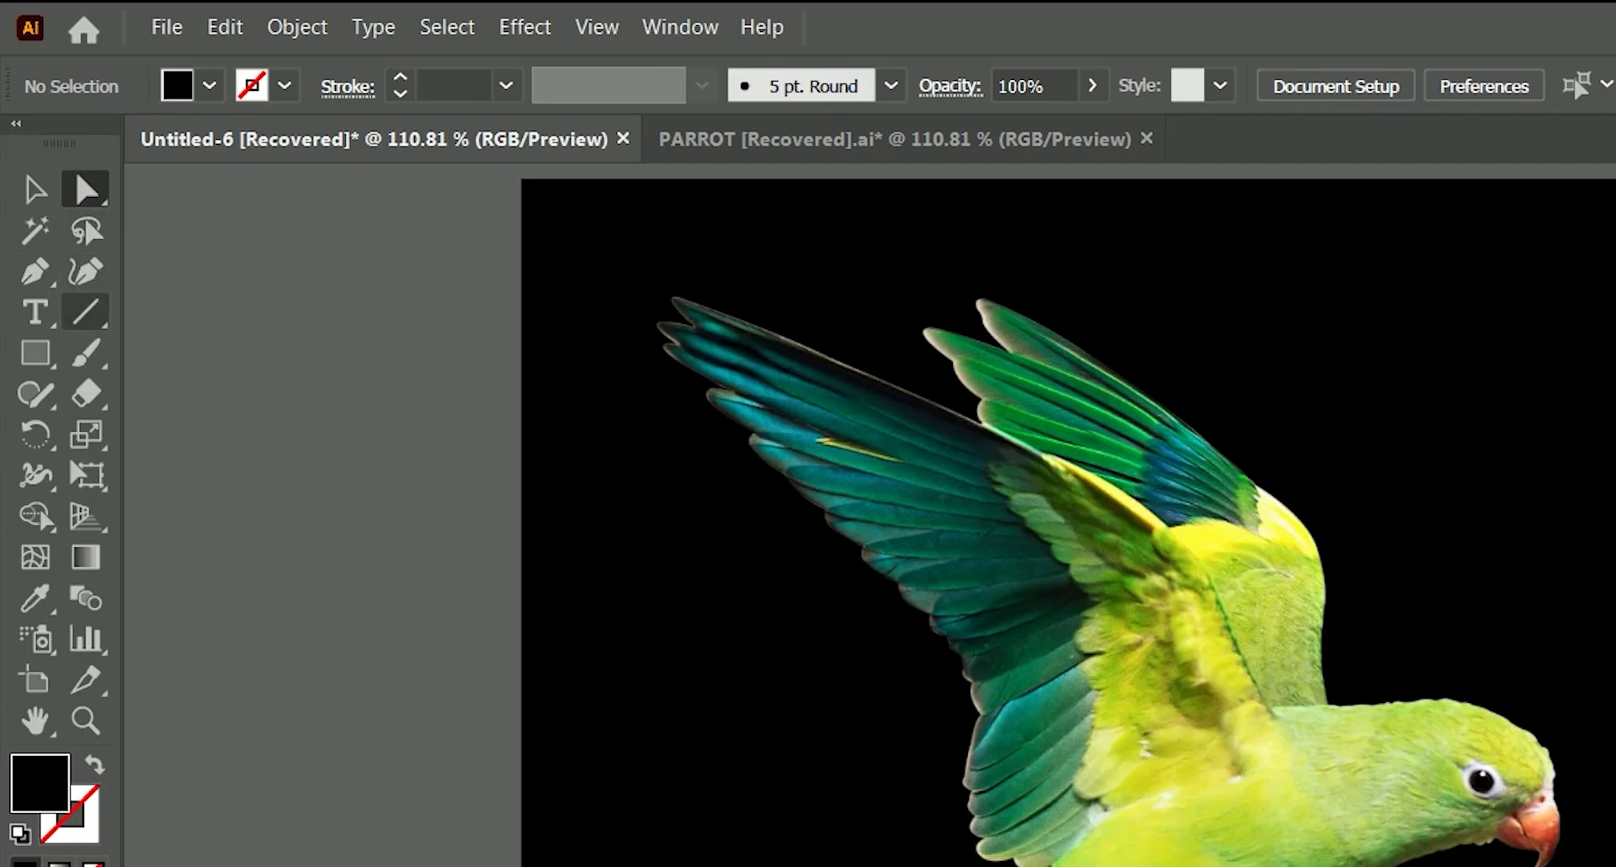
Start a Pen path below the parrot's beak and trace along the belly to the tail tip and back up to the front wing.
{"action": "key", "text": "p"}
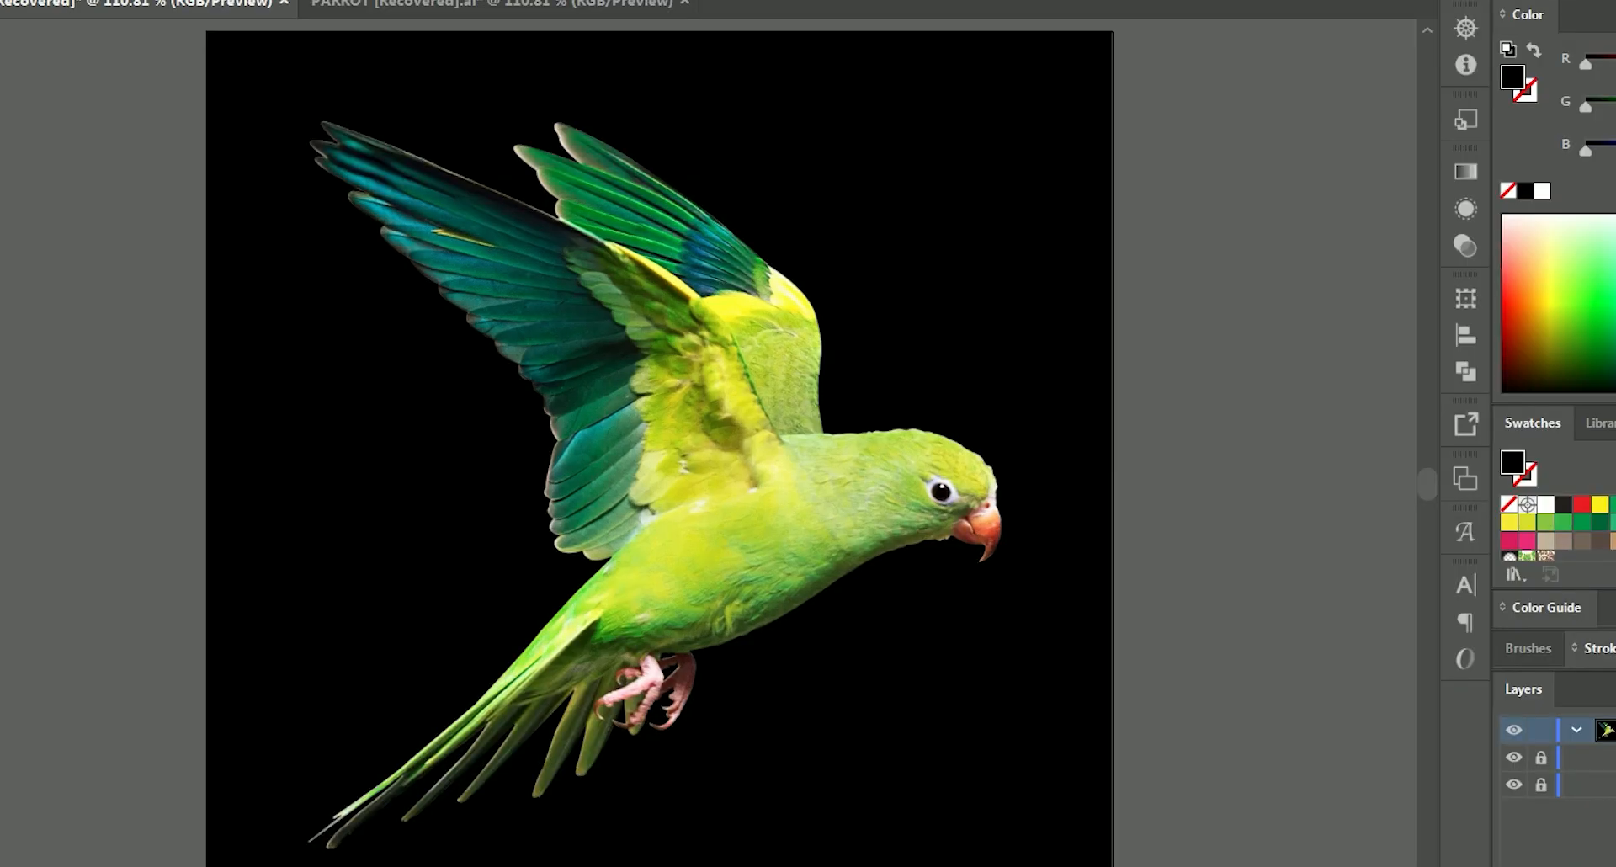
{"action": "left_click_drag", "start_coordinate": [948, 535], "coordinate": [870, 557]}
{"action": "left_click_drag", "start_coordinate": [794, 609], "coordinate": [729, 642]}
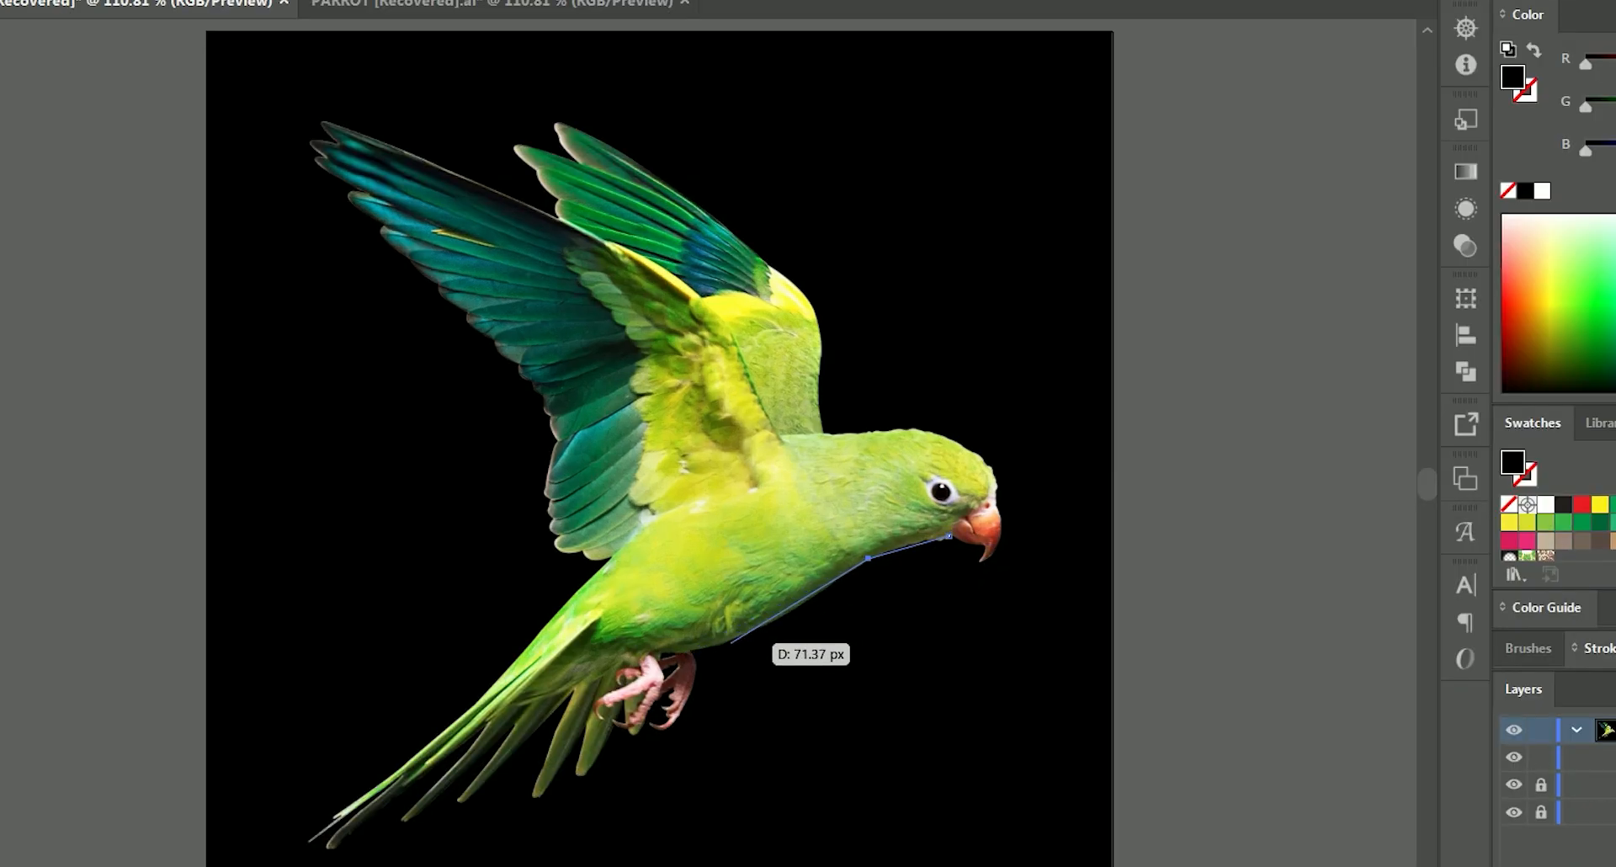
{"action": "left_click", "coordinate": [660, 653]}
{"action": "left_click", "coordinate": [321, 853]}
{"action": "left_click", "coordinate": [608, 560]}
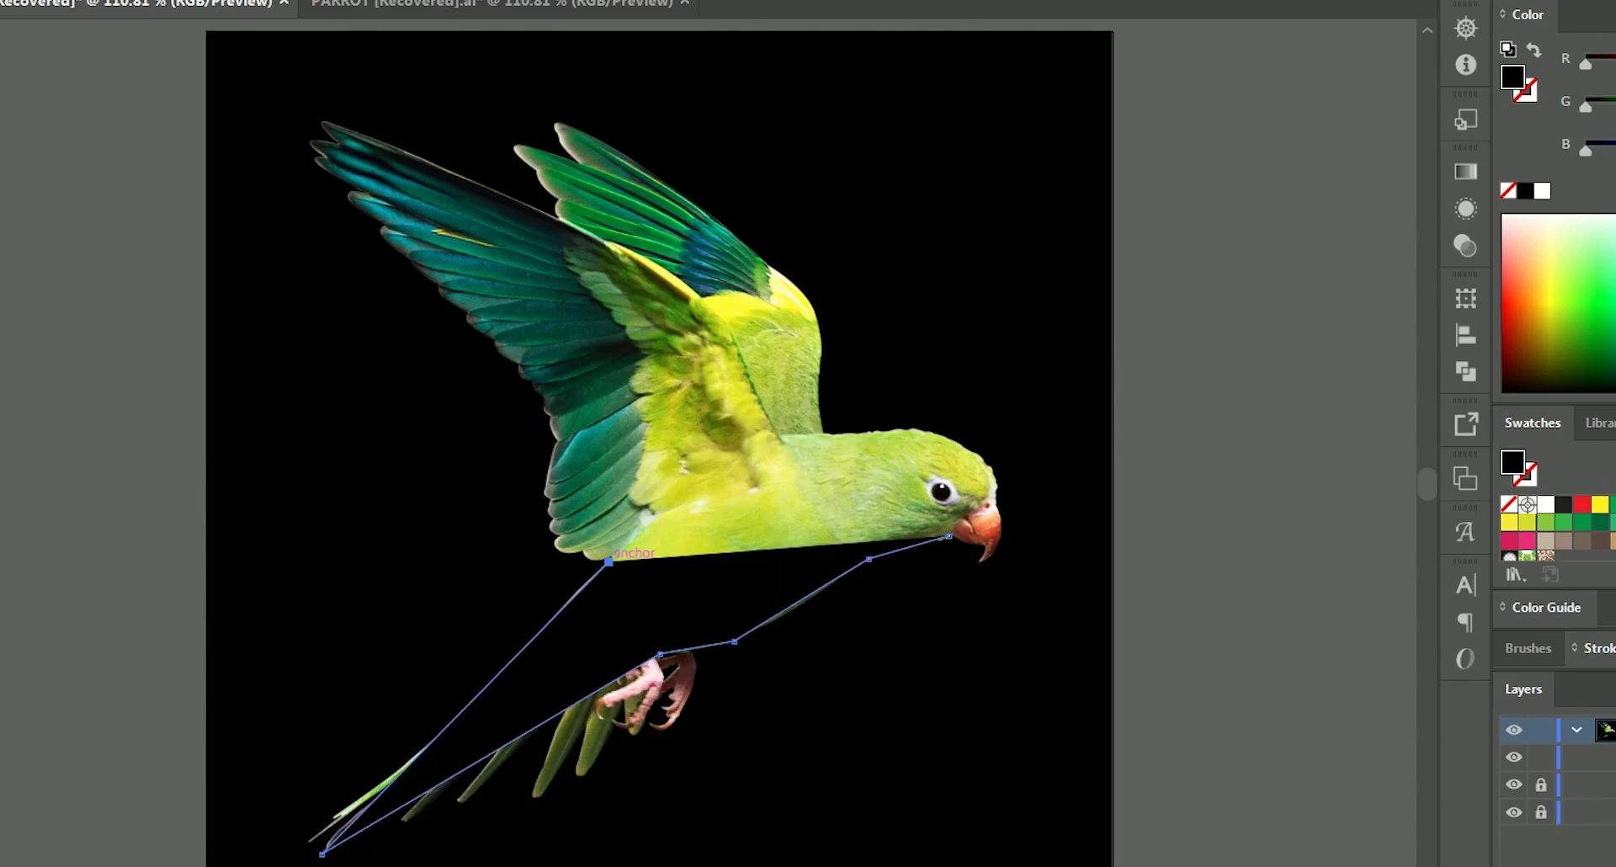
Remove the path's fill and continue tracing straight segments around the front wing to where the rear wing begins.
{"action": "key", "text": "/"}
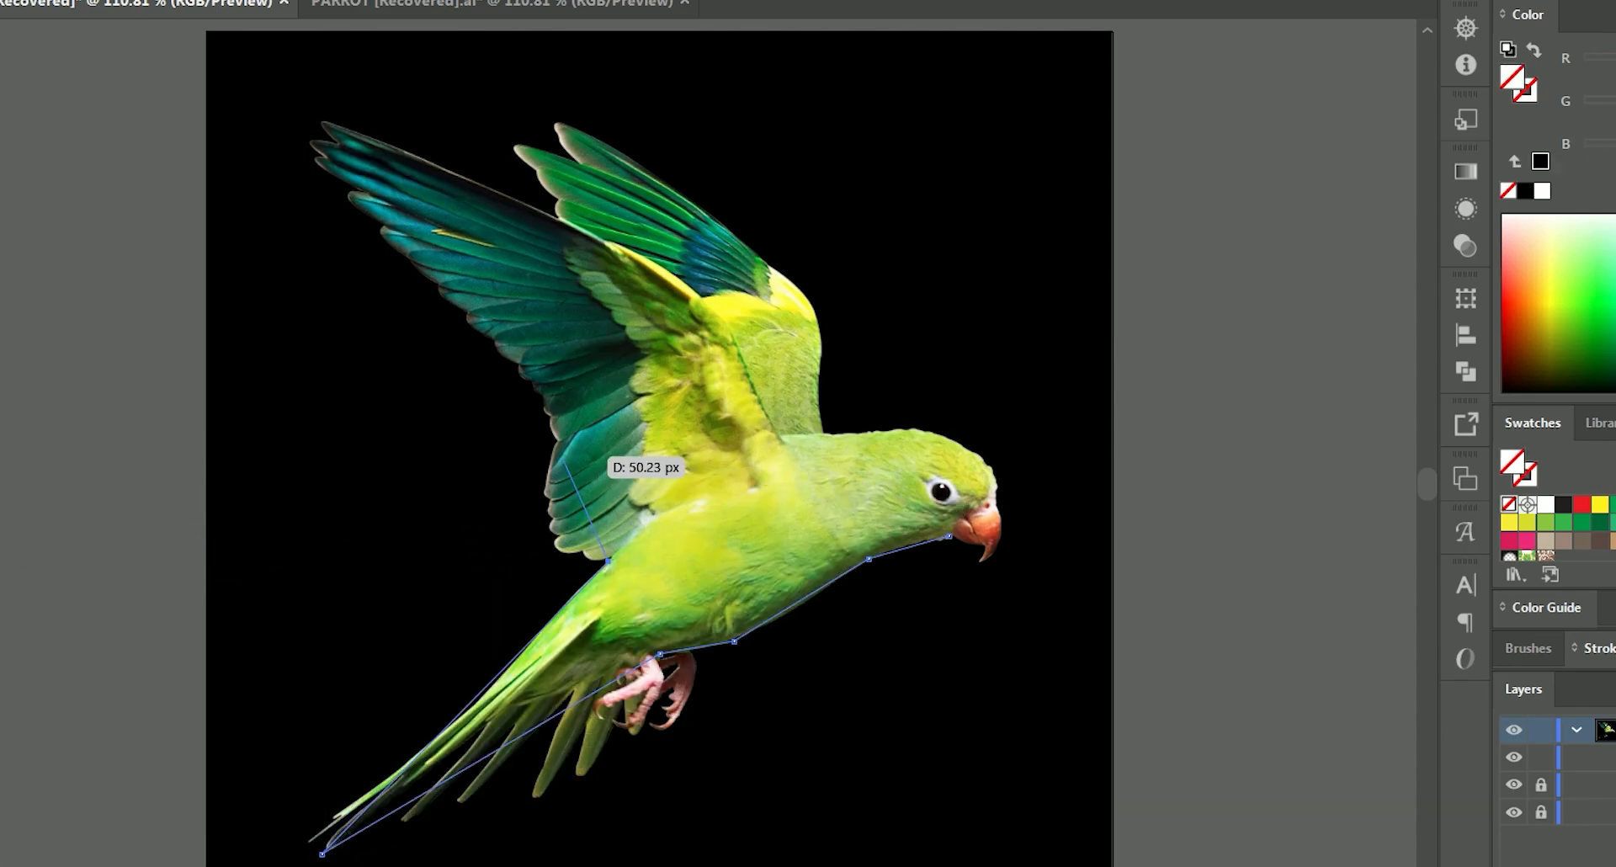
{"action": "left_click", "coordinate": [549, 535]}
{"action": "left_click", "coordinate": [548, 410]}
{"action": "left_click", "coordinate": [351, 197]}
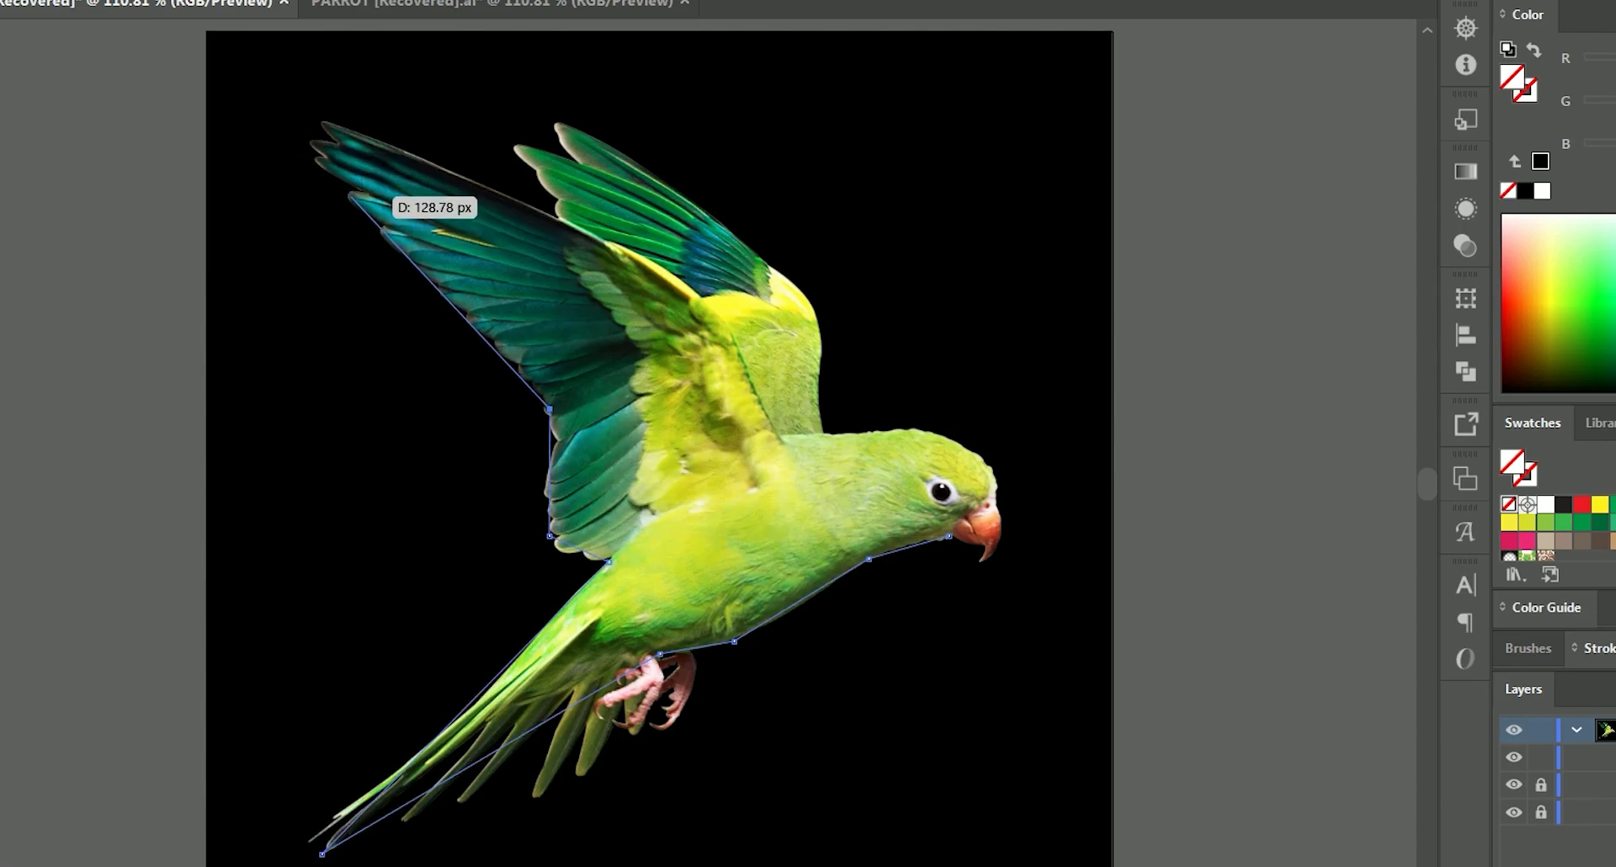
{"action": "left_click", "coordinate": [321, 119]}
{"action": "left_click", "coordinate": [560, 220]}
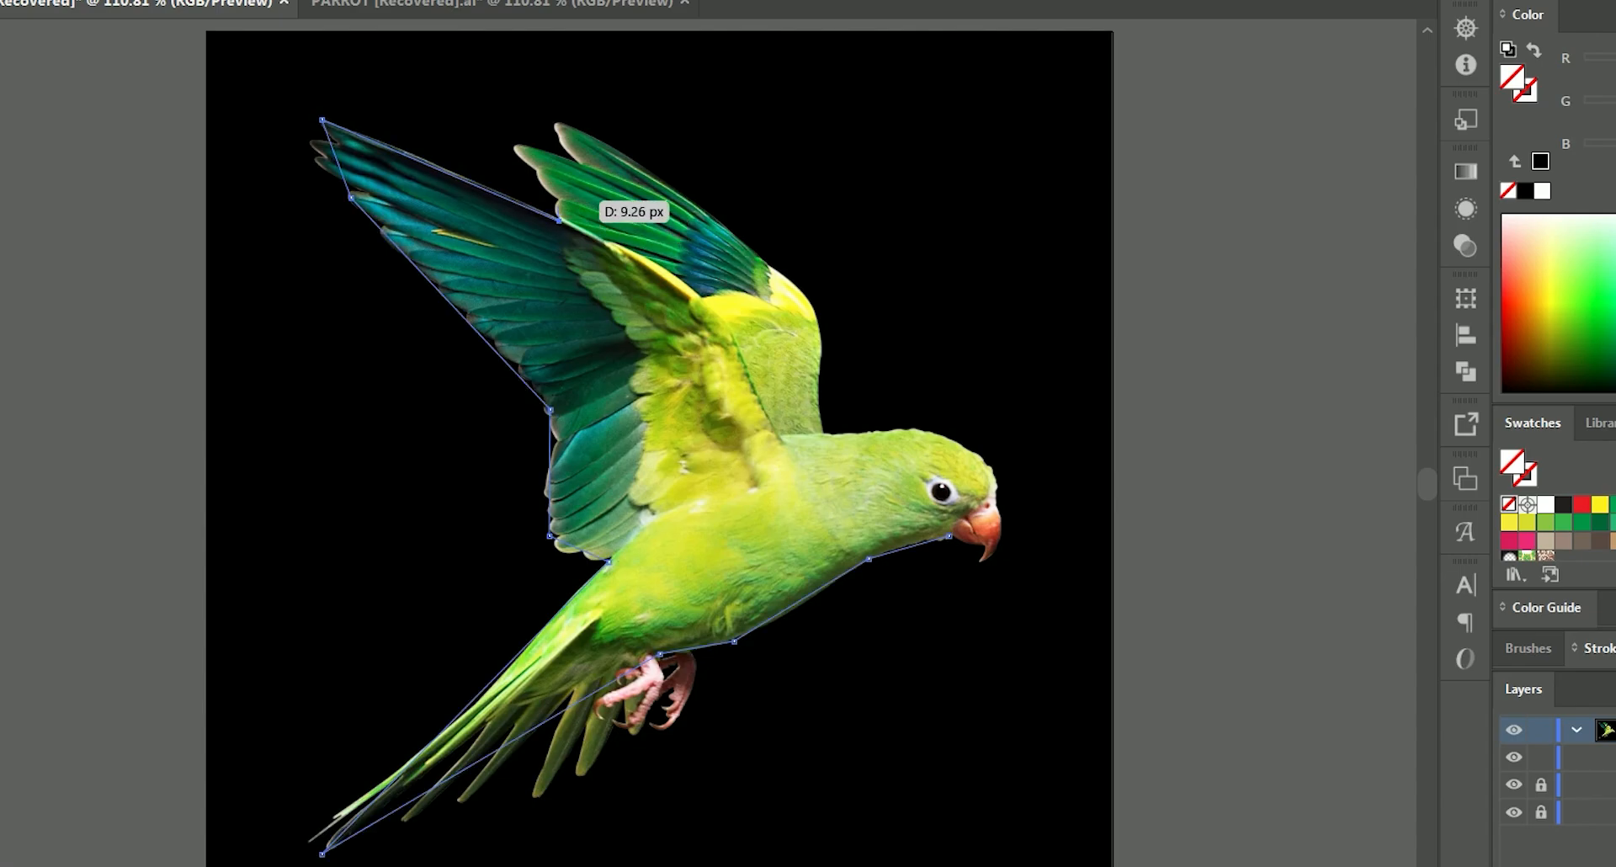
Trace the rear wing, back, head and beak to complete the parrot's outline.
{"action": "left_click", "coordinate": [554, 119]}
{"action": "left_click", "coordinate": [816, 295]}
{"action": "left_click", "coordinate": [920, 431]}
{"action": "left_click", "coordinate": [987, 458]}
{"action": "left_click", "coordinate": [996, 499]}
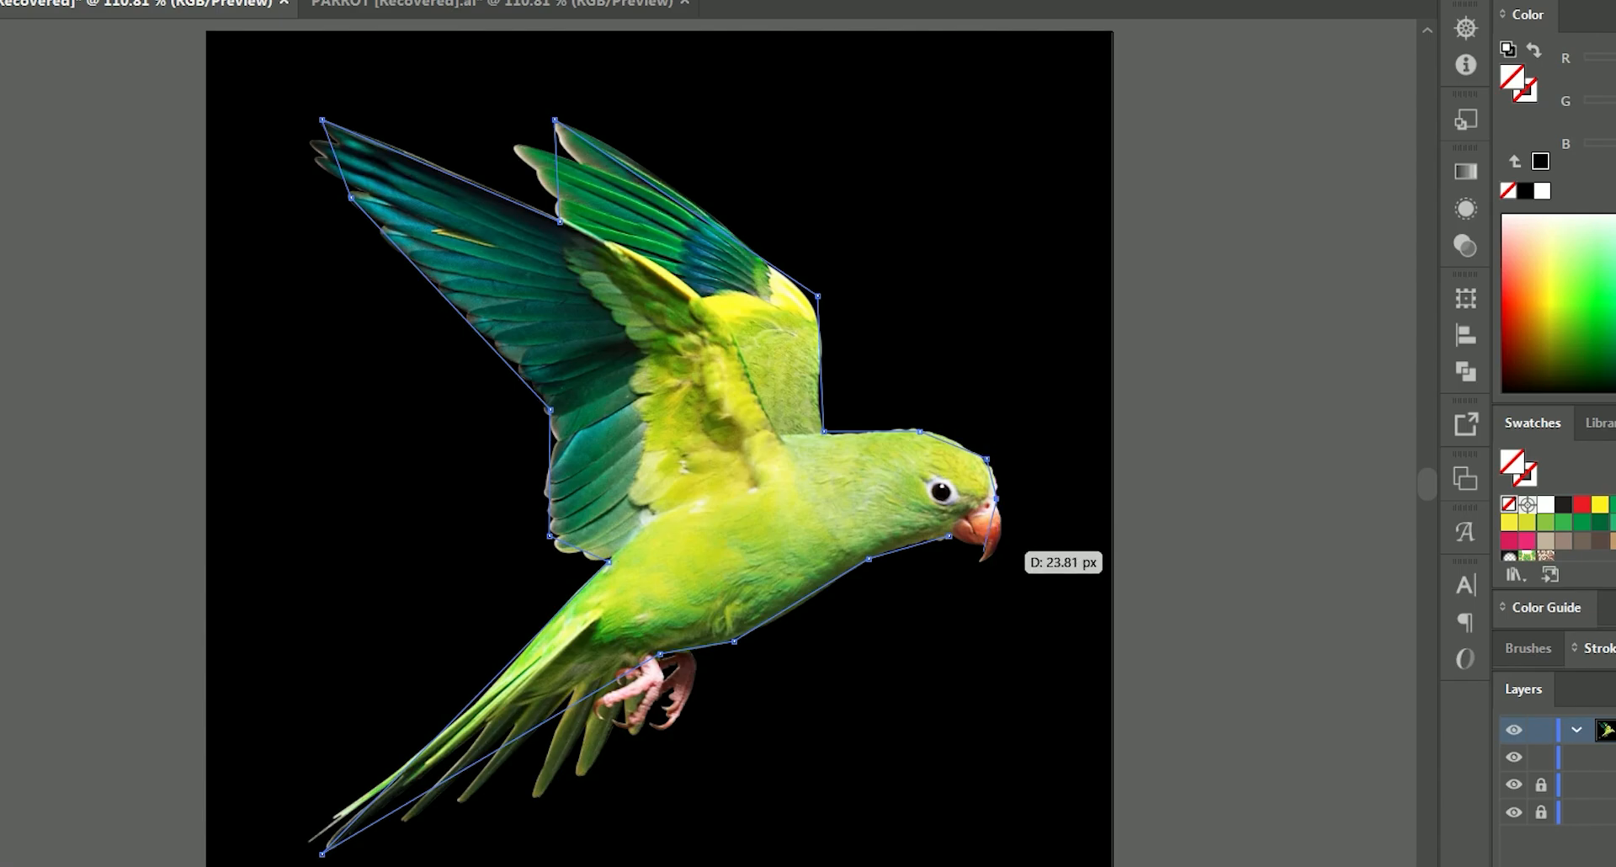
{"action": "left_click", "coordinate": [983, 560]}
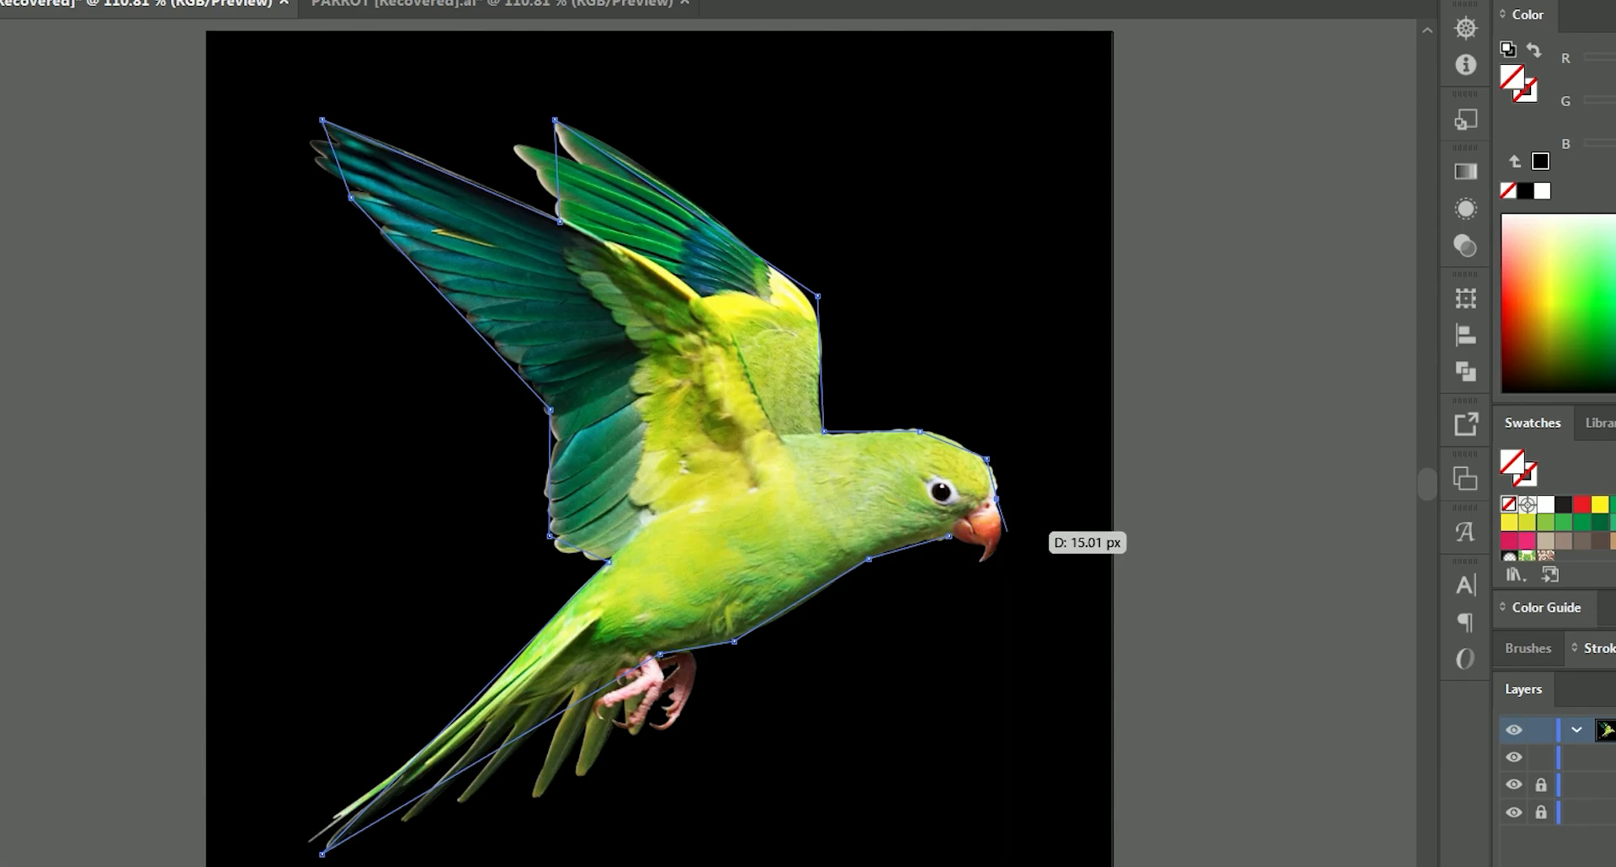
{"action": "left_click", "coordinate": [978, 561]}
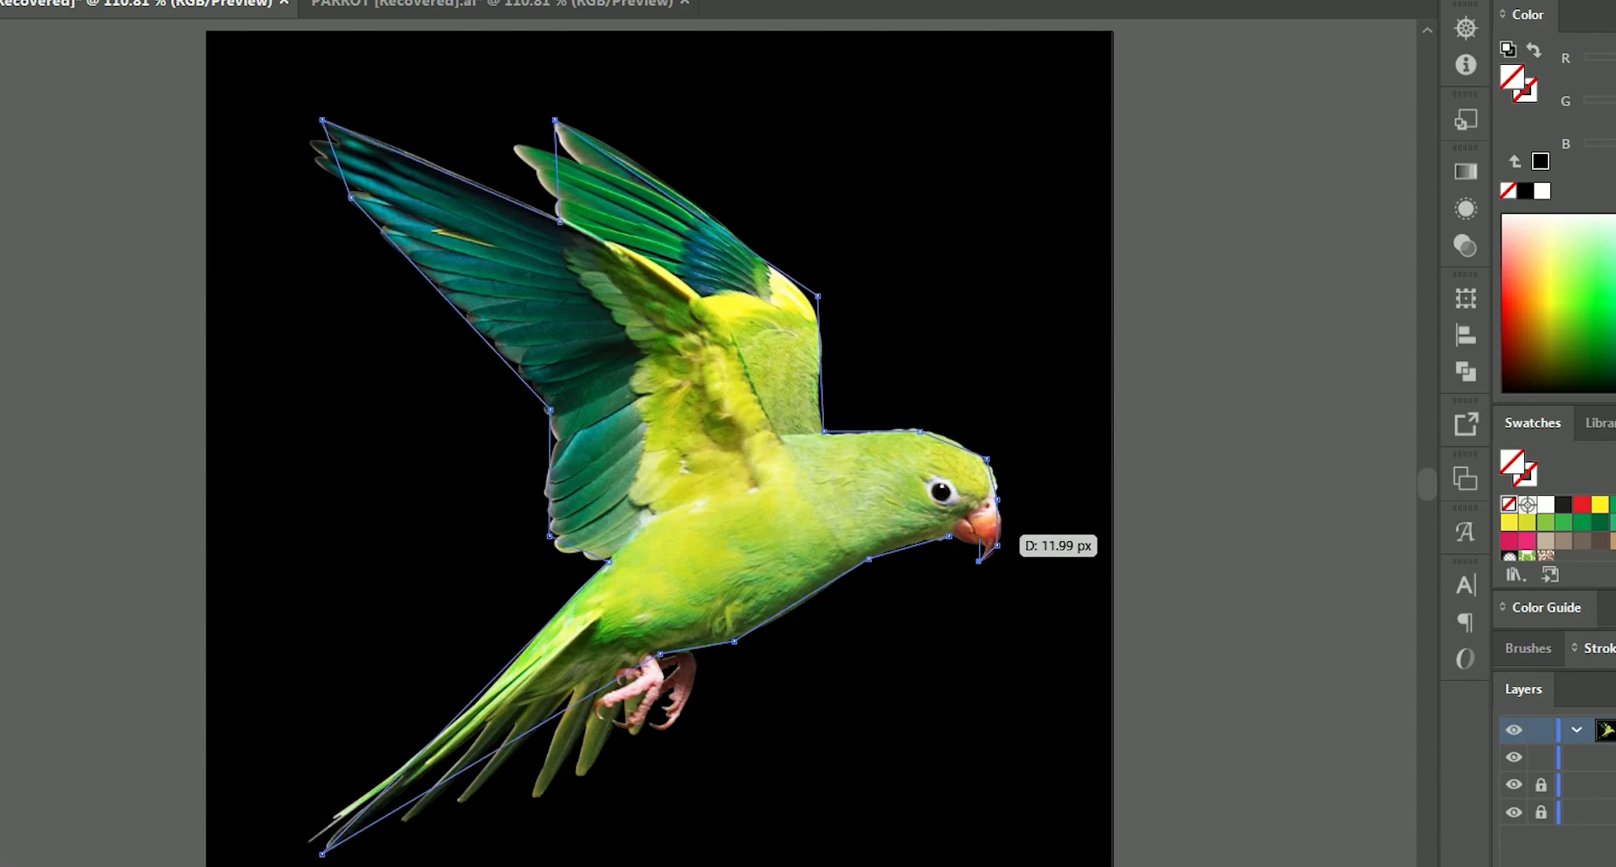
{"action": "left_click", "coordinate": [997, 546]}
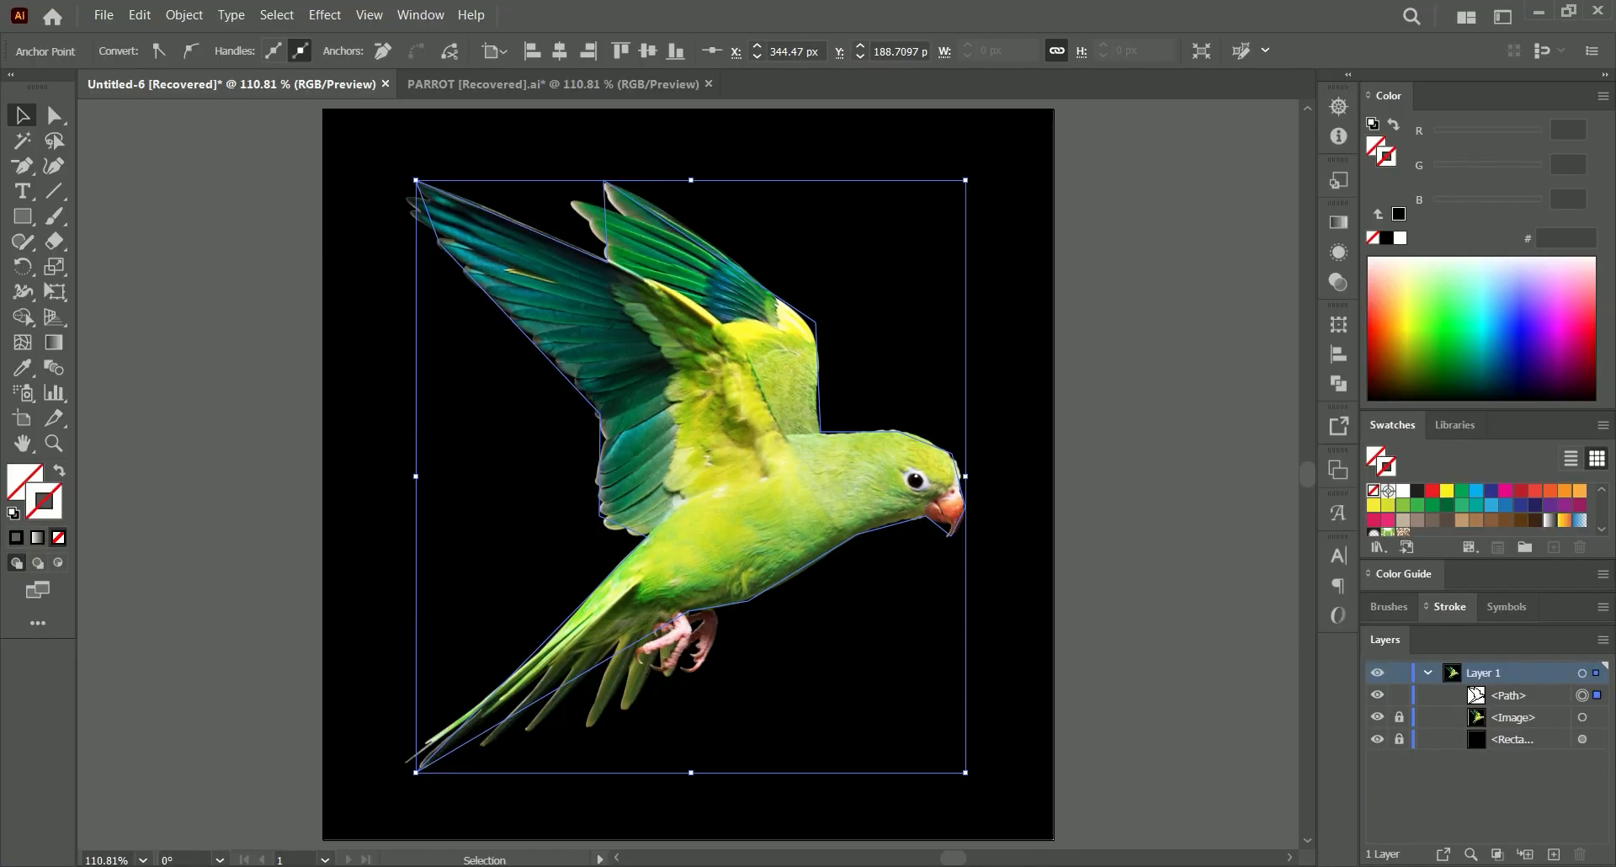
Give the parrot outline a white stroke and reselect the path.
{"action": "left_click", "coordinate": [1403, 490]}
{"action": "left_click", "coordinate": [1136, 404]}
{"action": "left_click", "coordinate": [819, 387]}
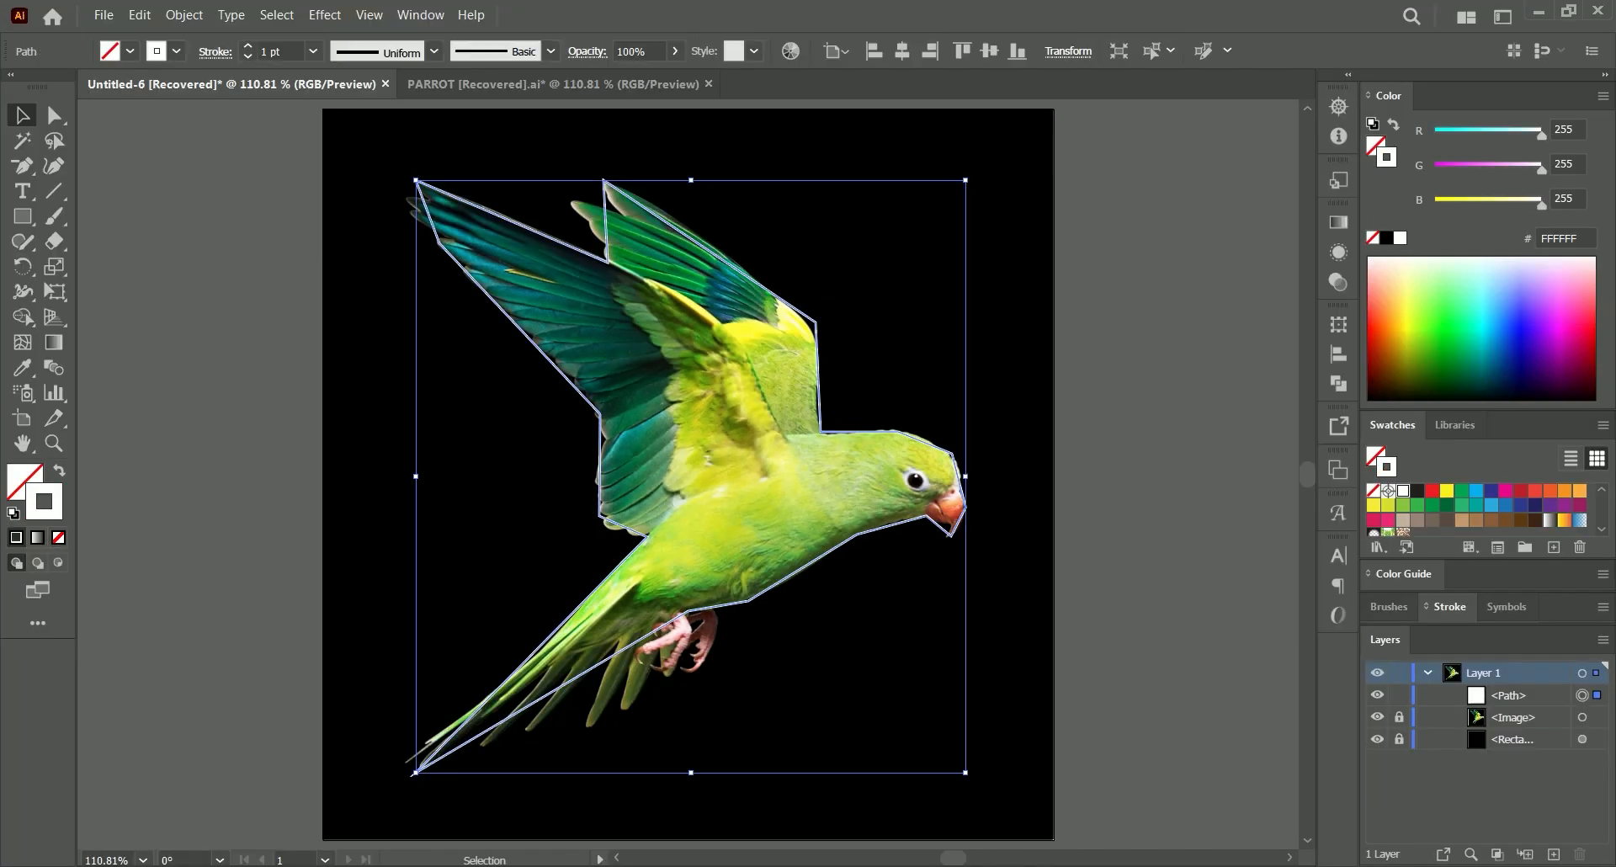
Add a second artboard and place a duplicate of the parrot outline on it.
{"action": "left_click", "coordinate": [1338, 469]}
{"action": "left_click", "coordinate": [1254, 583]}
{"action": "left_click_drag", "start_coordinate": [182, 453], "coordinate": [947, 453]}
Fill the duplicated outline with black sampled from the first artboard's background, without a stroke, and collapse the Artboards panel.
{"action": "key", "text": "i"}
{"action": "left_click", "coordinate": [245, 354]}
{"action": "key", "text": "a"}
{"action": "left_click", "coordinate": [968, 236]}
{"action": "scroll", "coordinate": [690, 472], "scroll_direction": "left", "scroll_amount": 3}
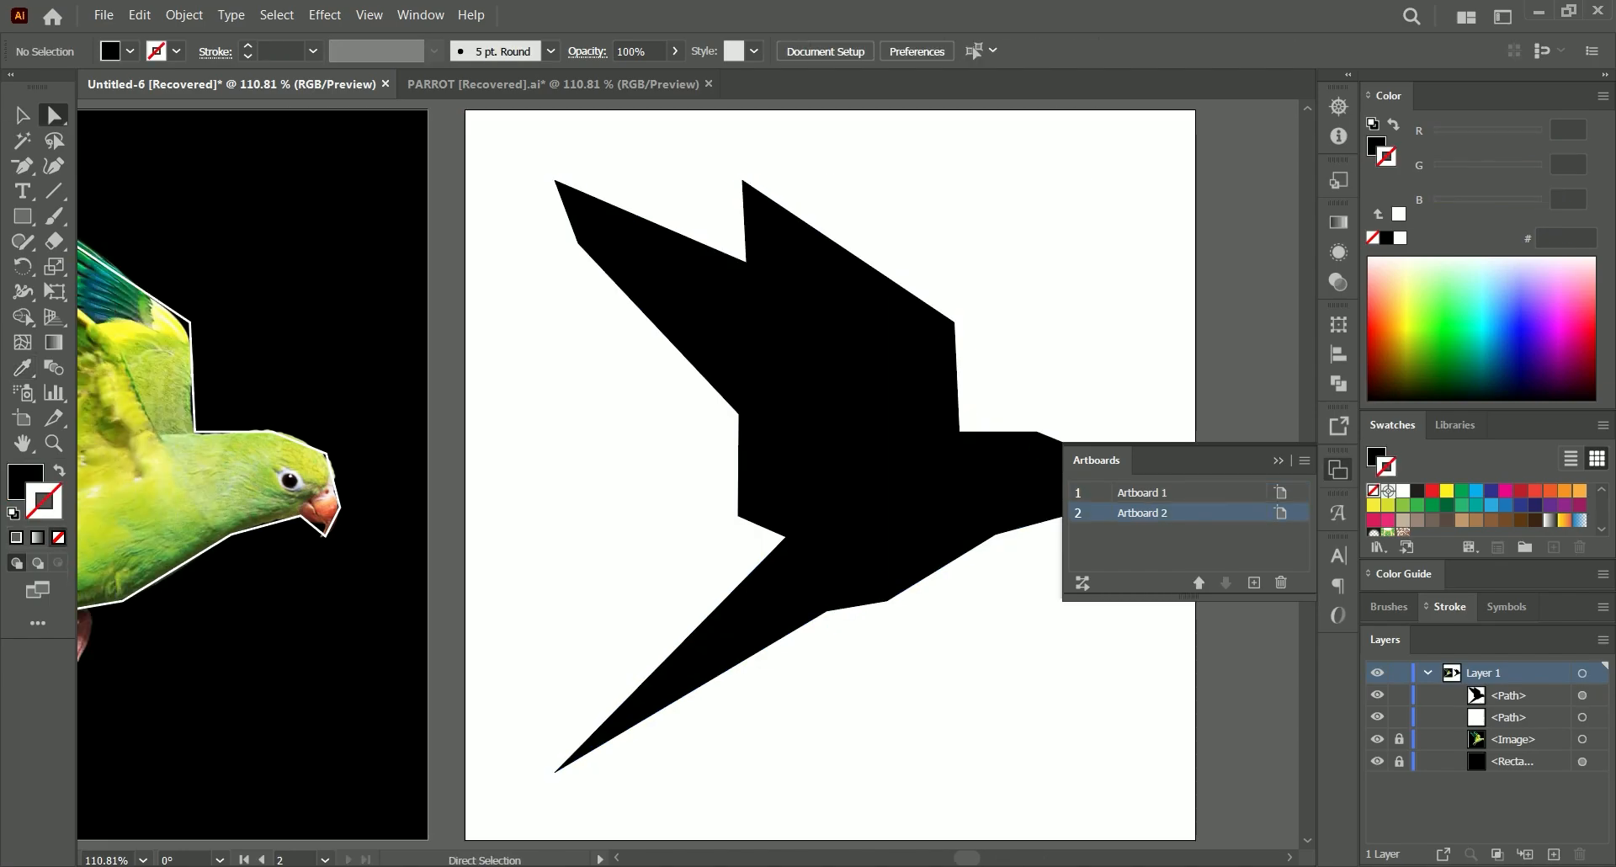
{"action": "left_click", "coordinate": [1279, 460]}
{"action": "scroll", "coordinate": [1178, 438], "scroll_direction": "left", "scroll_amount": 5}
Select the black parrot silhouette and apply the default white-to-black linear gradient as its fill.
{"action": "left_click", "coordinate": [1052, 395]}
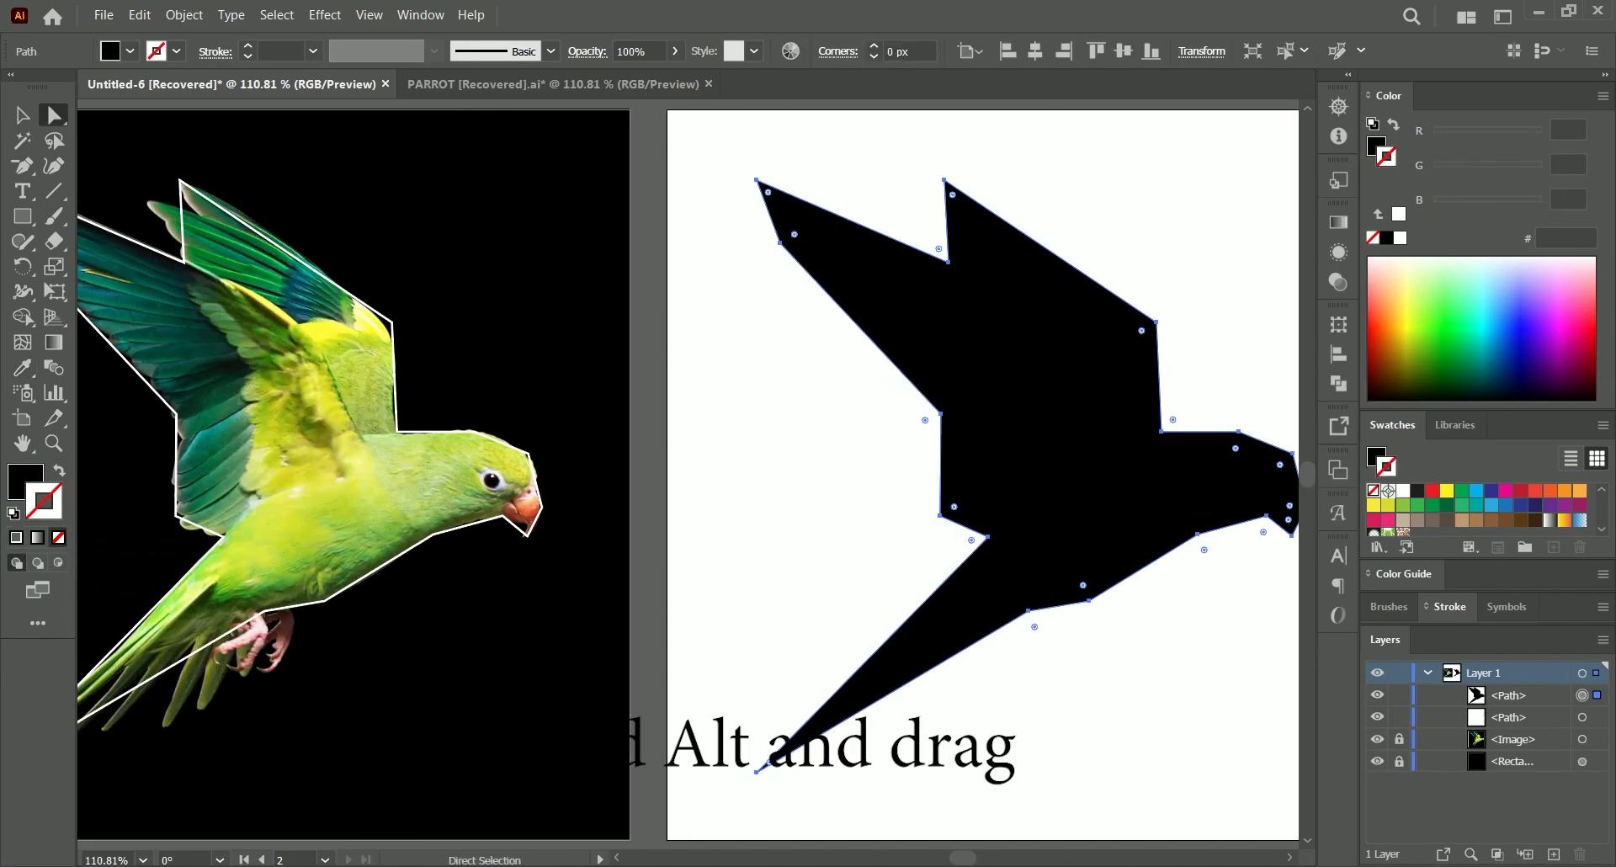
{"action": "key", "text": "ctrl+shift+a"}
{"action": "left_click", "coordinate": [1052, 396]}
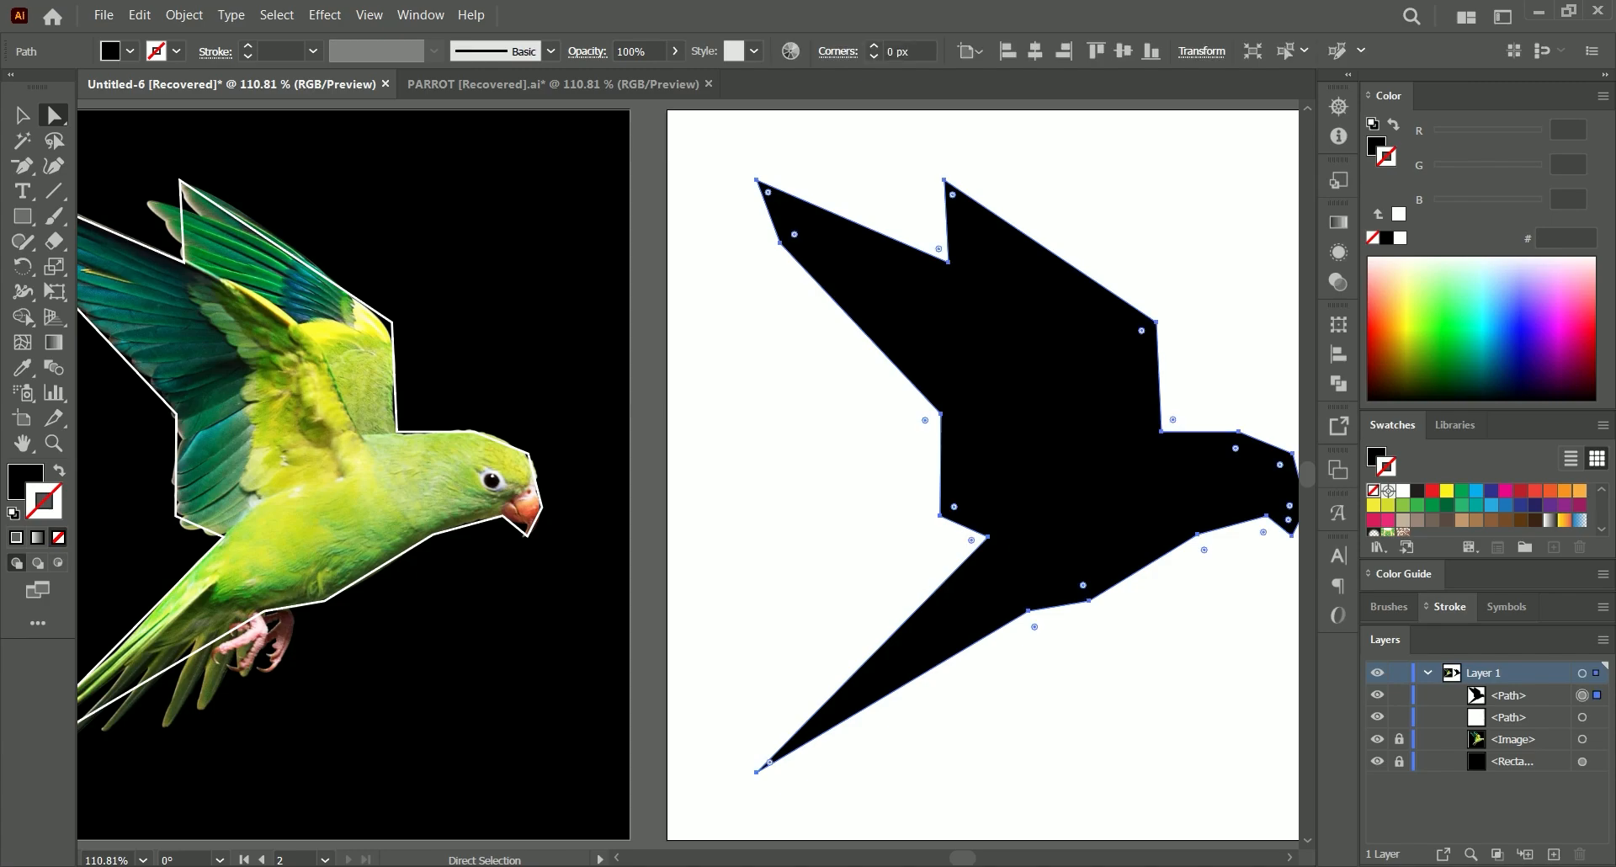
{"action": "left_click", "coordinate": [38, 537]}
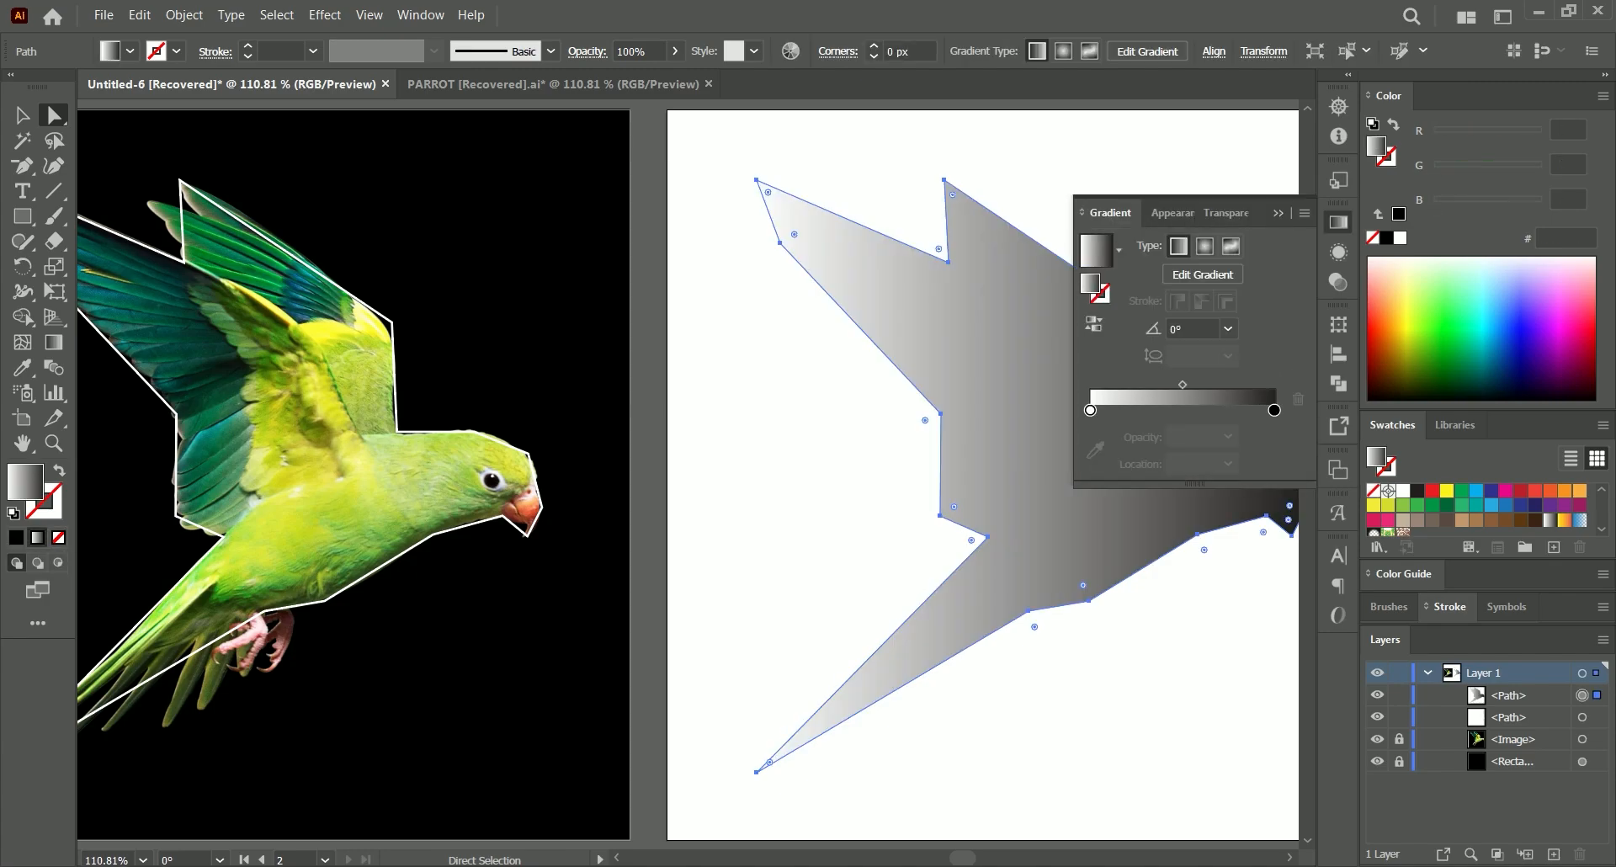
Change the gradient's white stop to yellow sampled from the front edge of the parrot's rear wing.
{"action": "left_click", "coordinate": [1095, 446]}
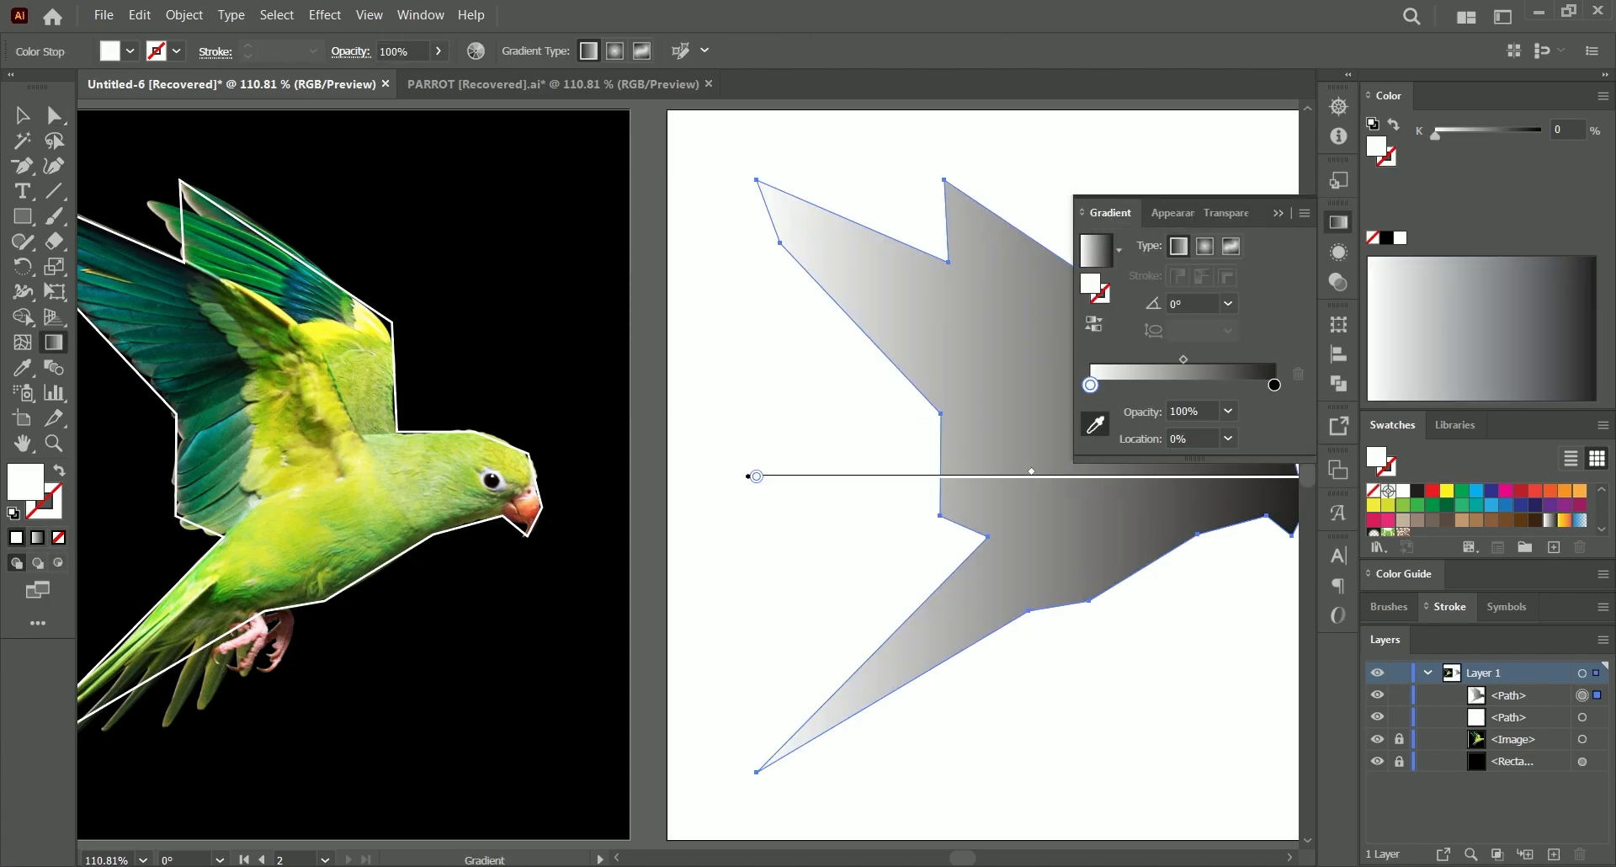
{"action": "key", "text": "i"}
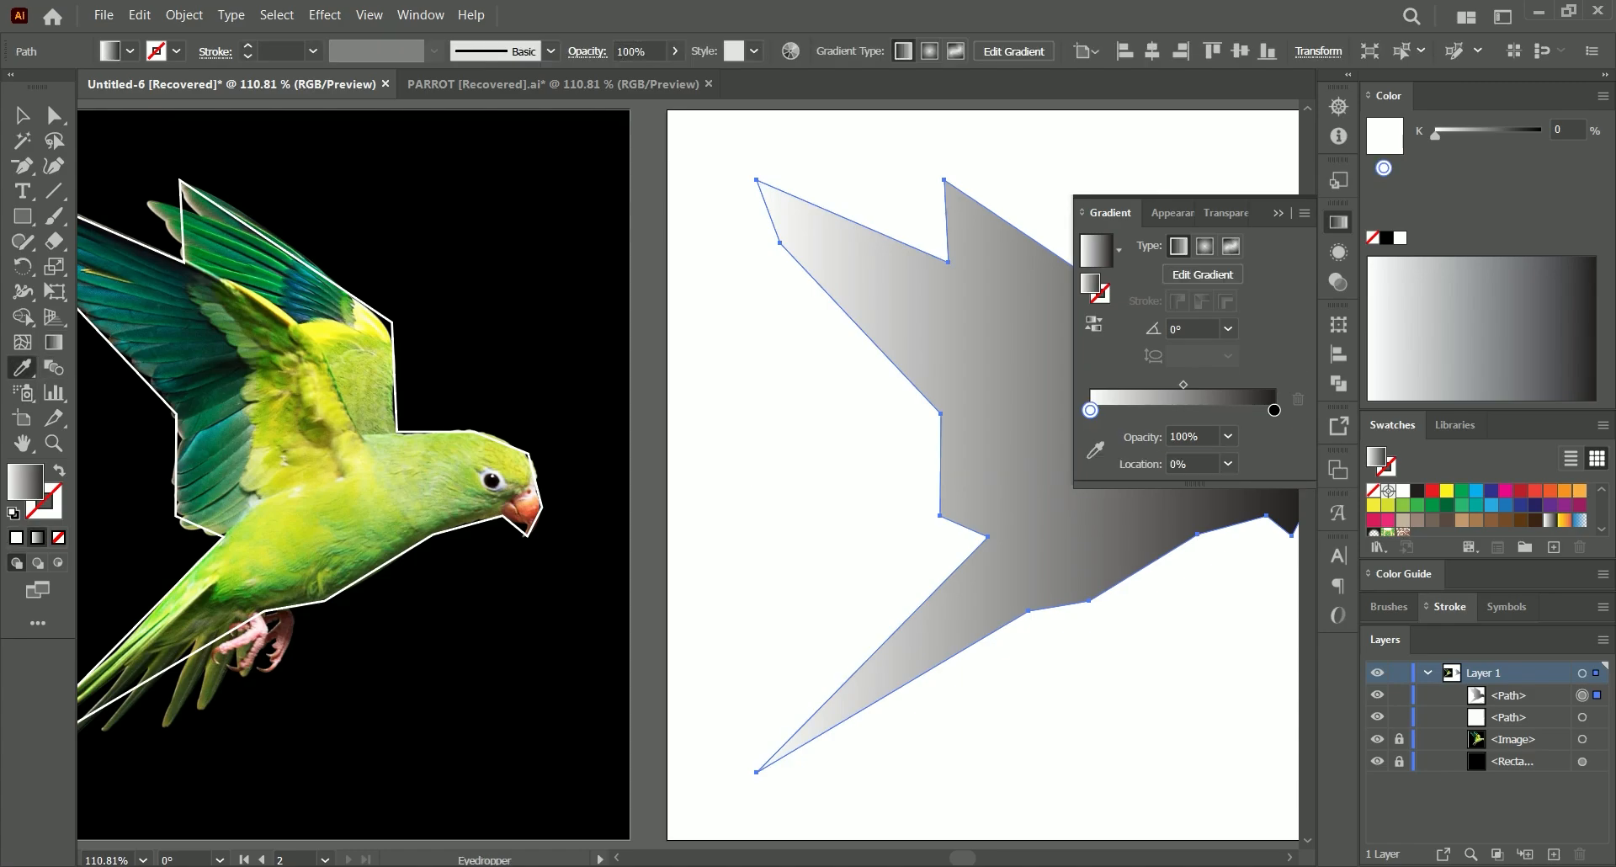
{"action": "key", "text": "g"}
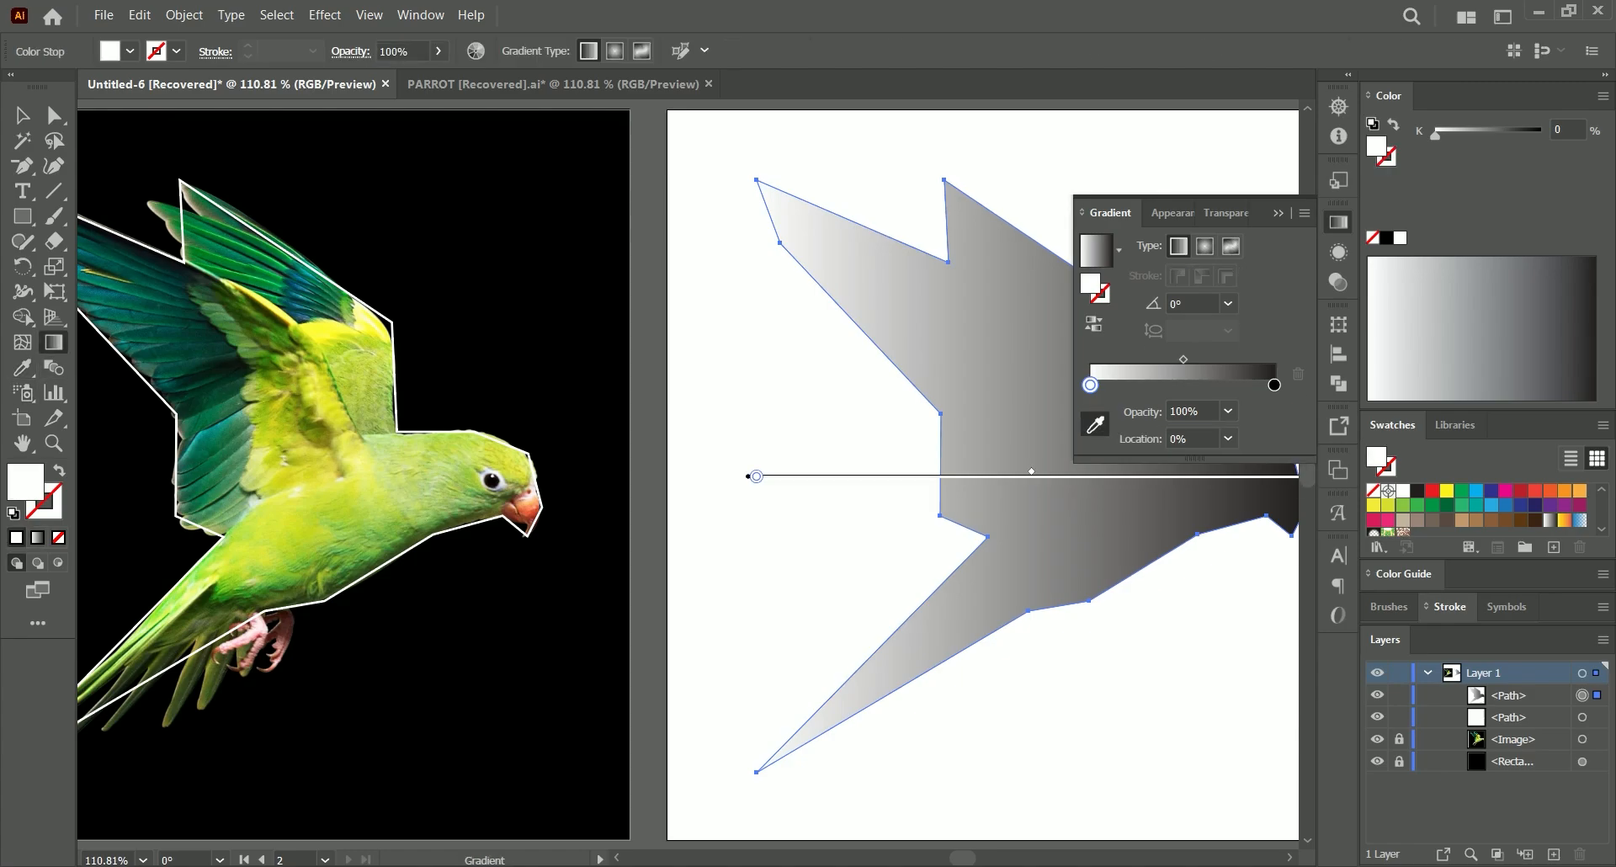
{"action": "left_click", "coordinate": [370, 324]}
Change the gradient's black stop to green 4D8F1E sampled from the parrot's lower belly.
{"action": "left_click", "coordinate": [1274, 385]}
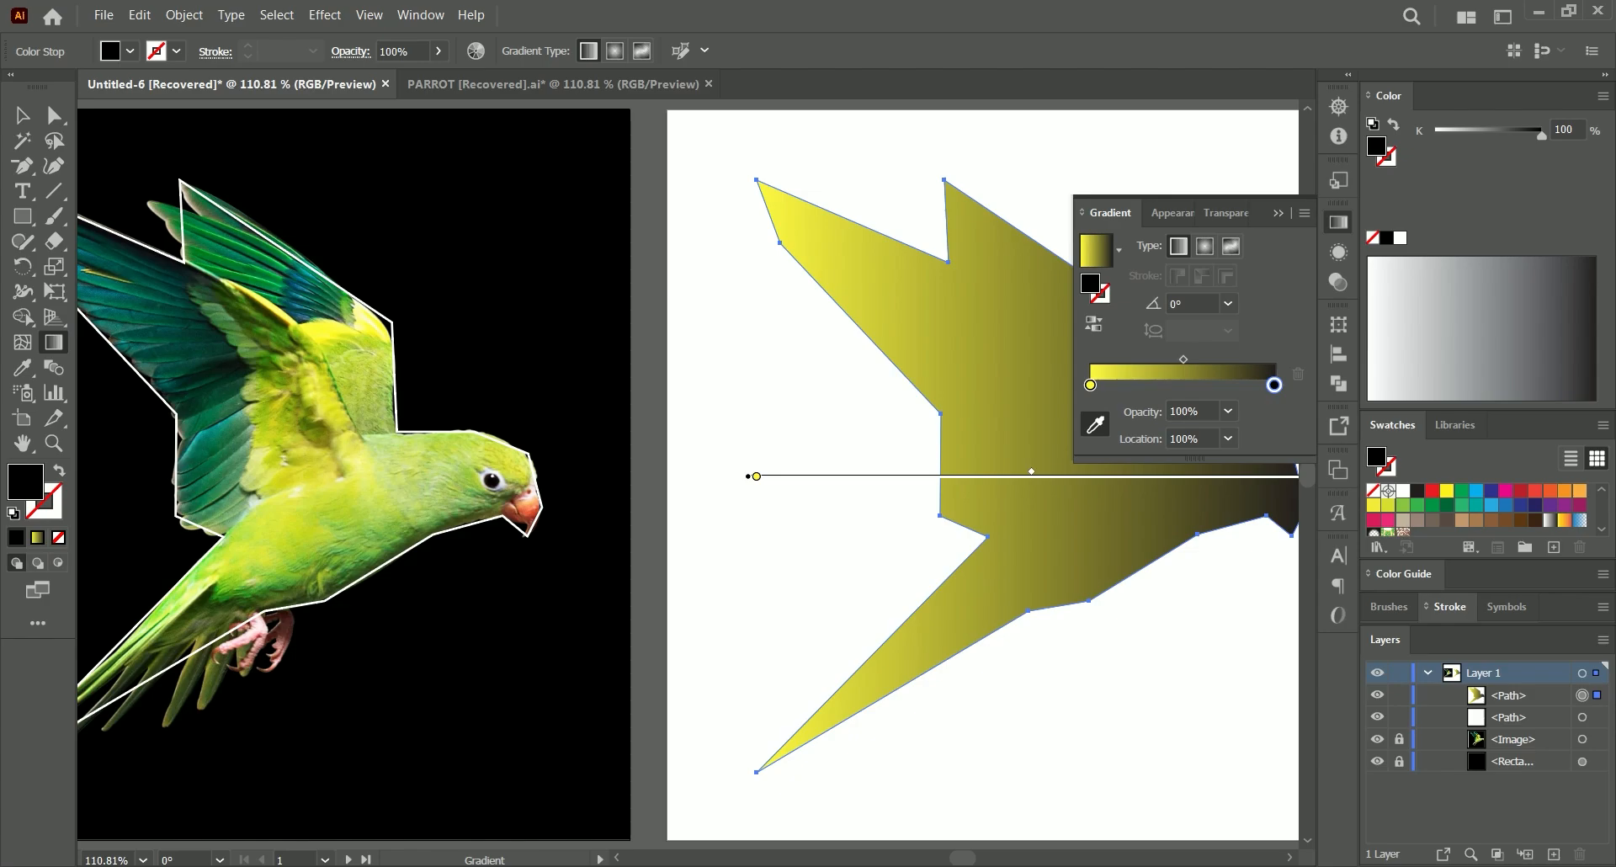
{"action": "left_click", "coordinate": [350, 496]}
{"action": "left_click", "coordinate": [324, 574]}
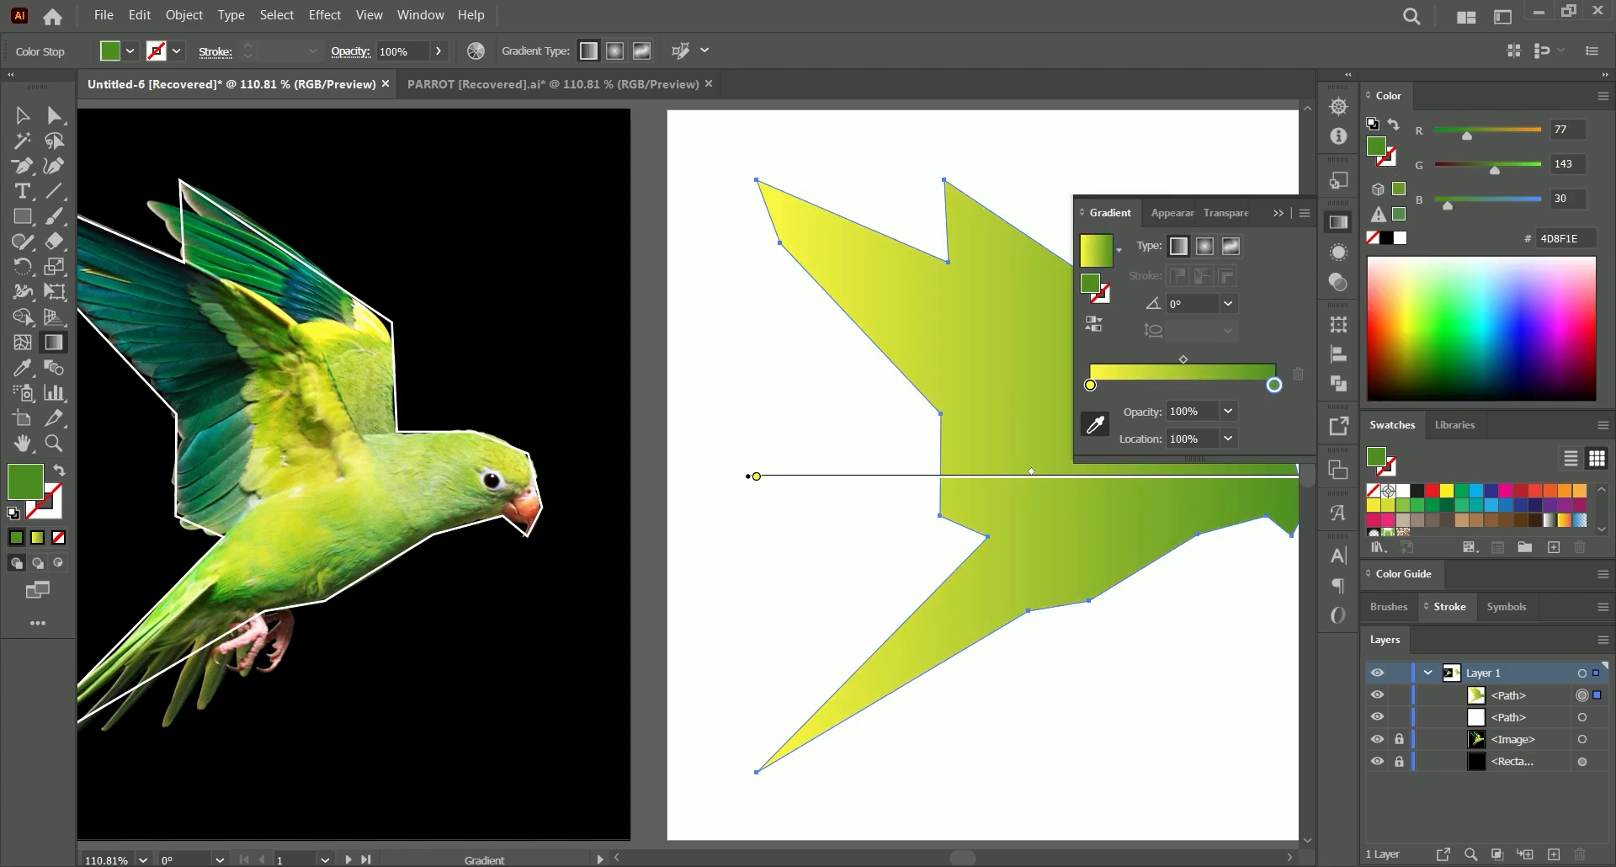
Resample the gradient's starting stop as yellow FFFC42 from the parrot's rear wing.
{"action": "left_click", "coordinate": [395, 454]}
{"action": "left_click", "coordinate": [370, 324]}
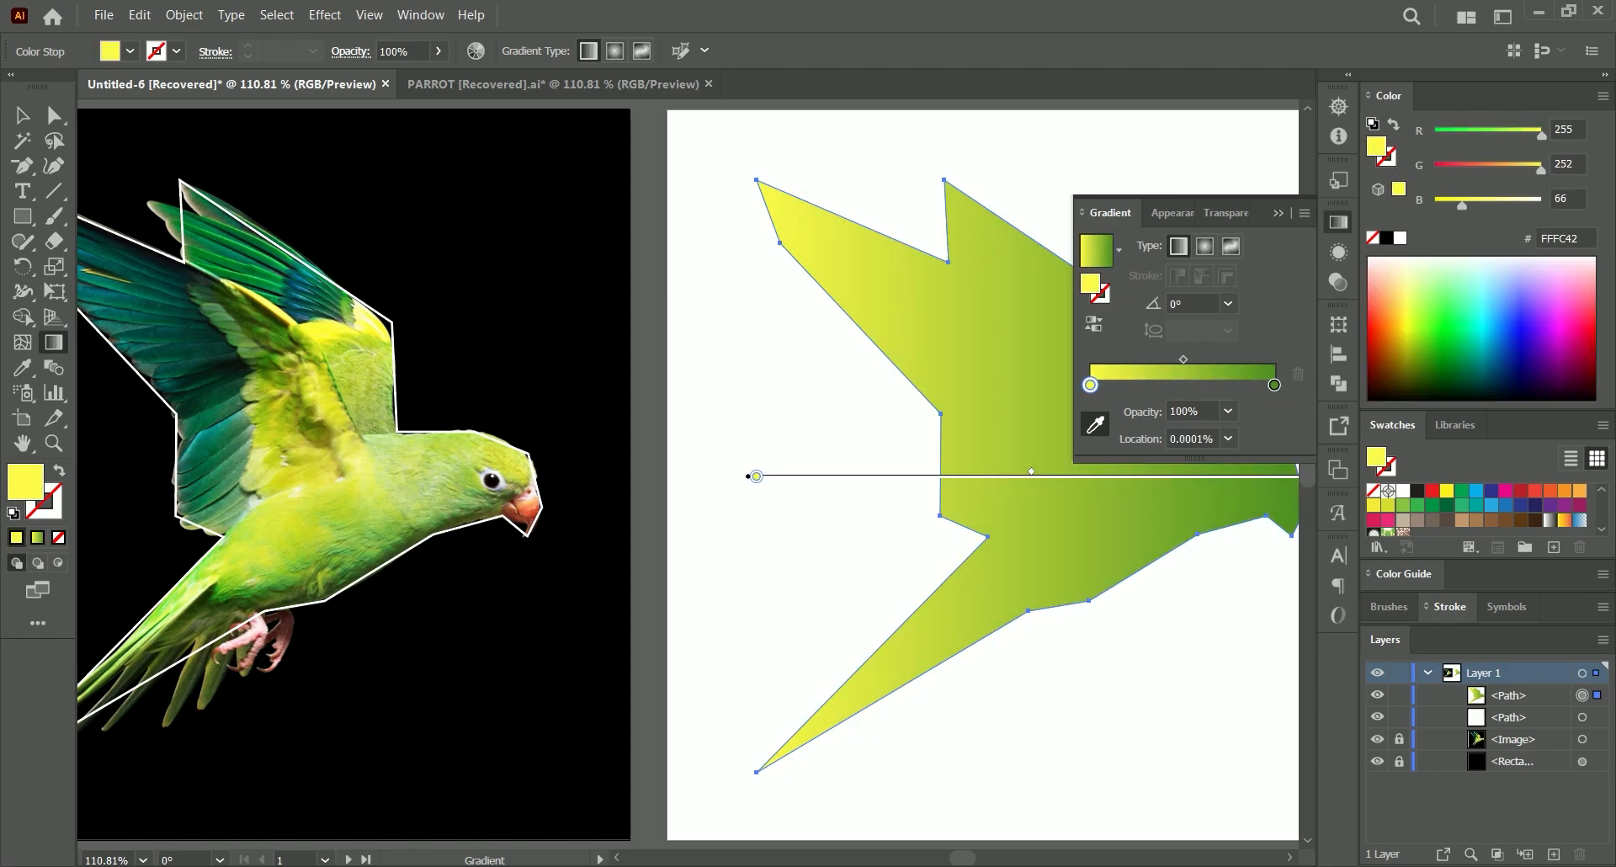
Resample the gradient's ending stop as green 8EB94D from the parrot's neck, then close the gradient settings and deselect.
{"action": "left_click", "coordinate": [1274, 384]}
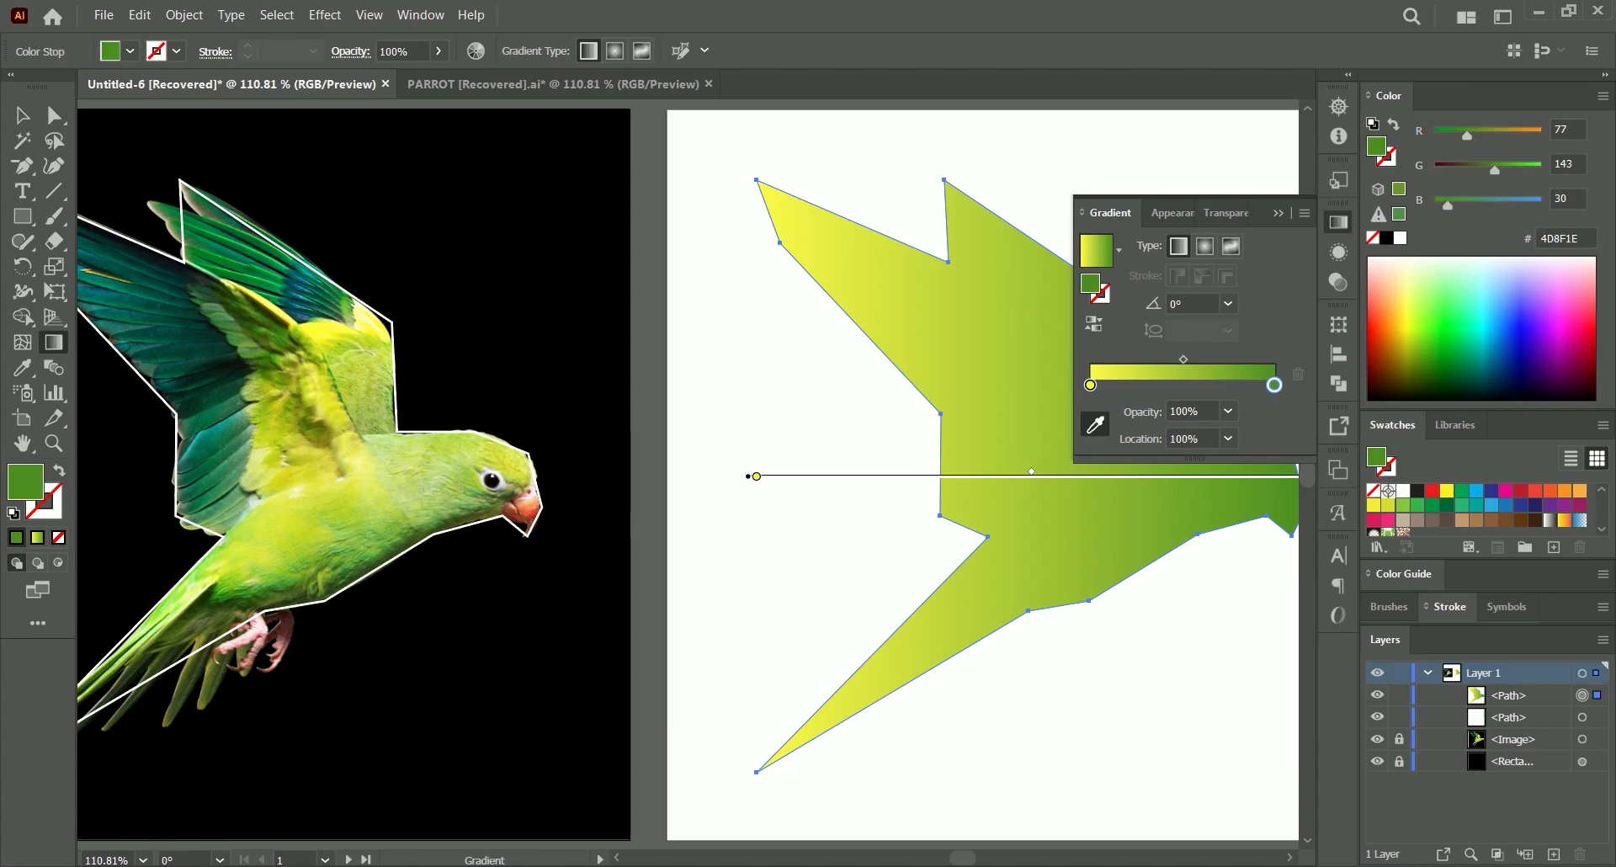
{"action": "left_click", "coordinate": [412, 484]}
{"action": "left_click", "coordinate": [1278, 213]}
{"action": "key", "text": "a"}
{"action": "left_click", "coordinate": [1225, 295]}
{"action": "left_click", "coordinate": [1127, 404]}
{"action": "left_click", "coordinate": [1224, 311]}
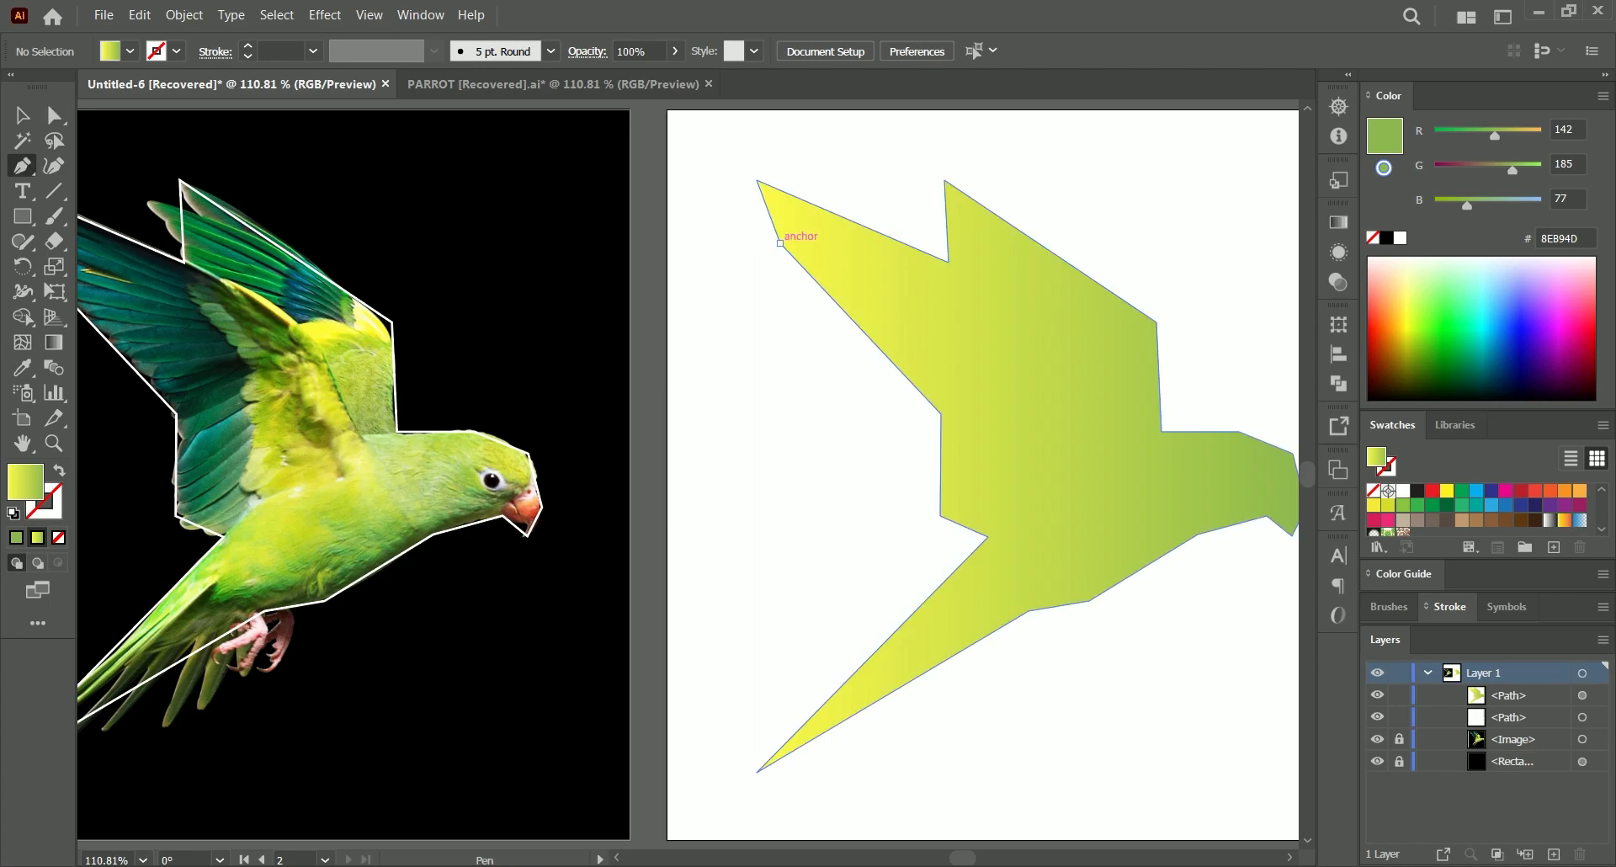
Extend the front wing's lower edge with a straight line past the belly and split the silhouette along it.
{"action": "left_click", "coordinate": [779, 243]}
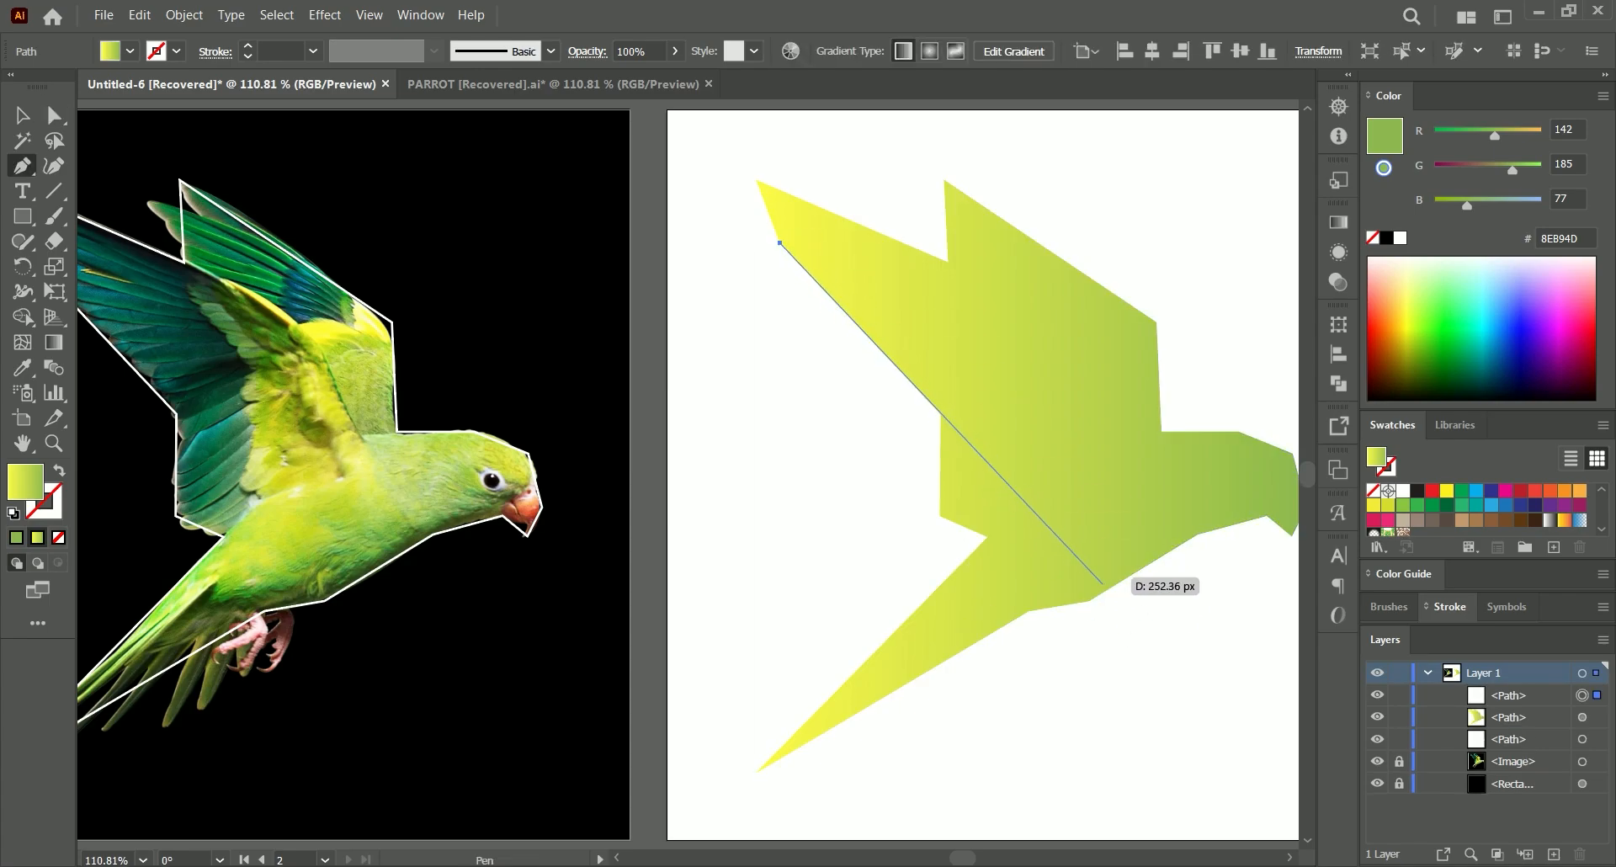
{"action": "left_click", "coordinate": [941, 414]}
{"action": "key", "text": "a"}
{"action": "left_click_drag", "start_coordinate": [941, 414], "coordinate": [1118, 601]}
{"action": "left_click", "coordinate": [1111, 581], "text": "shift"}
{"action": "key", "text": "ctrl+4"}
{"action": "key", "text": "ctrl+shift+g"}
Delete the leftover cutting-line pieces at the belly and along the front wing's edge.
{"action": "left_click", "coordinate": [1121, 604]}
{"action": "left_click", "coordinate": [1111, 582]}
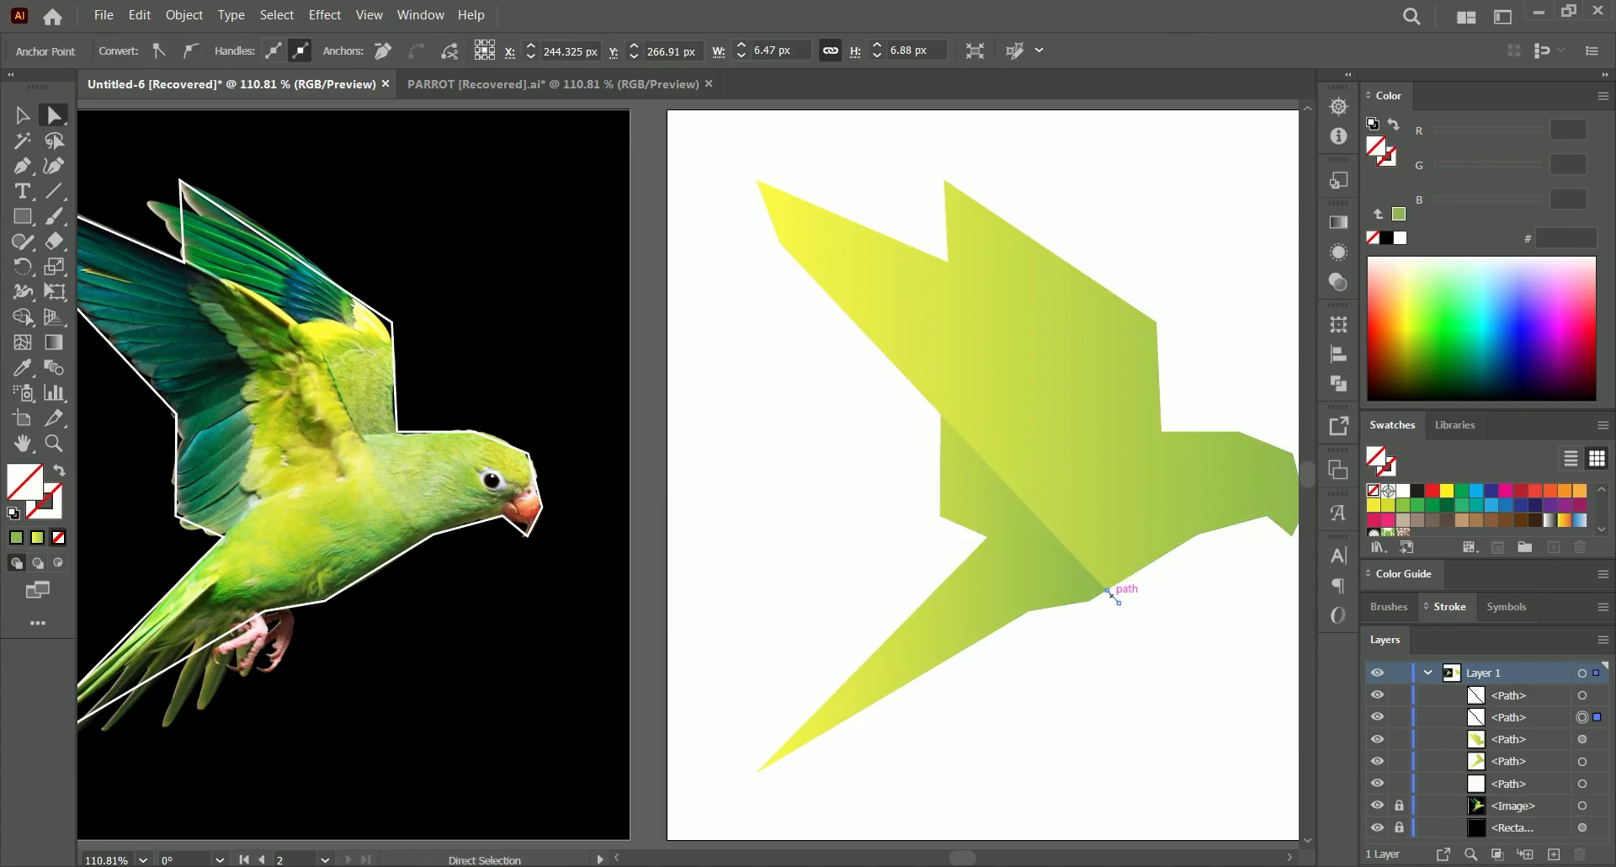
{"action": "key", "text": "Delete"}
{"action": "left_click", "coordinate": [896, 358]}
{"action": "key", "text": "Delete"}
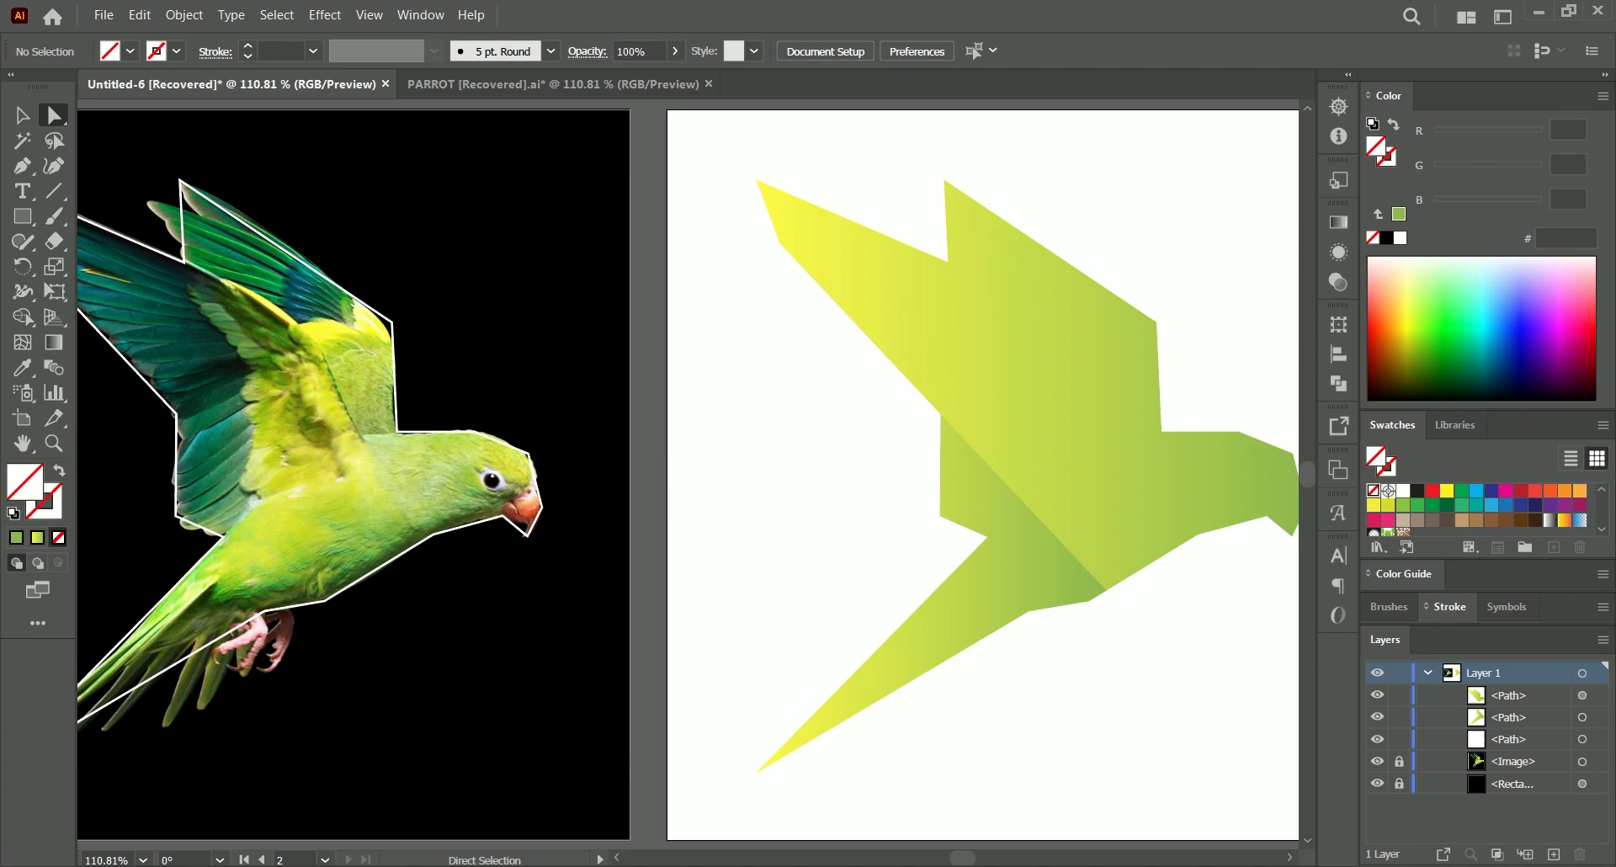
Draw a straight line from the throat notch to the nape and split off the head with Shape Builder.
{"action": "scroll", "coordinate": [977, 472], "scroll_direction": "right", "scroll_amount": 3}
{"action": "key", "text": "p"}
{"action": "left_click", "coordinate": [1149, 535]}
{"action": "left_click", "coordinate": [1125, 515]}
{"action": "key", "text": "a"}
{"action": "left_click_drag", "start_coordinate": [1125, 516], "coordinate": [1020, 431]}
{"action": "left_click", "coordinate": [1043, 444], "text": "shift"}
{"action": "key", "text": "shift+m"}
{"action": "left_click", "coordinate": [1103, 471]}
Fill the separated head piece with the yellow-to-green gradient sampled from the body.
{"action": "key", "text": "a"}
{"action": "left_click", "coordinate": [1124, 442]}
{"action": "key", "text": "i"}
{"action": "left_click", "coordinate": [980, 454]}
{"action": "key", "text": "a"}
{"action": "left_click", "coordinate": [1178, 353]}
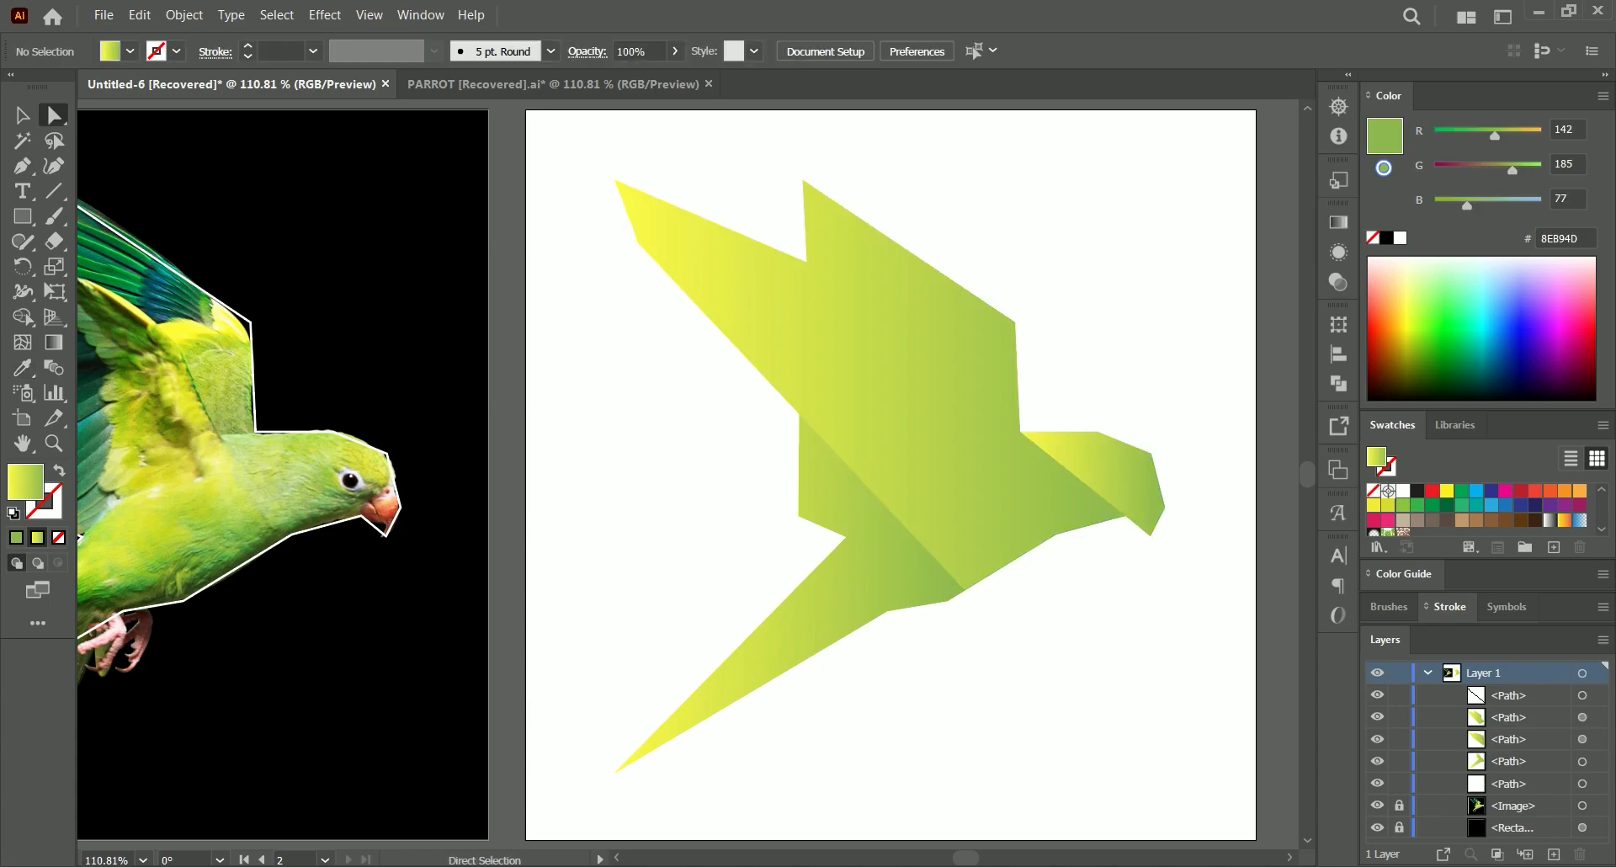
Draw a line from the notch between the wings to the belly and split off the front wing with Shape Builder.
{"action": "key", "text": "p"}
{"action": "left_click", "coordinate": [806, 263]}
{"action": "left_click", "coordinate": [965, 589]}
{"action": "left_click_drag", "start_coordinate": [806, 263], "coordinate": [777, 202]}
{"action": "left_click", "coordinate": [850, 287], "text": "shift"}
{"action": "key", "text": "shift+m"}
{"action": "left_click", "coordinate": [909, 354]}
Redirect the front wing's gradient diagonally, from yellow at its lower side to green at its upper side.
{"action": "key", "text": "a"}
{"action": "left_click", "coordinate": [1119, 337]}
{"action": "left_click", "coordinate": [766, 311]}
{"action": "key", "text": "g"}
{"action": "key", "text": "a"}
{"action": "left_click", "coordinate": [1119, 337]}
{"action": "left_click", "coordinate": [766, 311]}
{"action": "key", "text": "g"}
{"action": "left_click_drag", "start_coordinate": [878, 353], "coordinate": [769, 461]}
{"action": "left_click_drag", "start_coordinate": [729, 556], "coordinate": [892, 390]}
Delete the leftover line stub sticking out above the notch between the wings.
{"action": "key", "text": "a"}
{"action": "left_click", "coordinate": [1120, 337]}
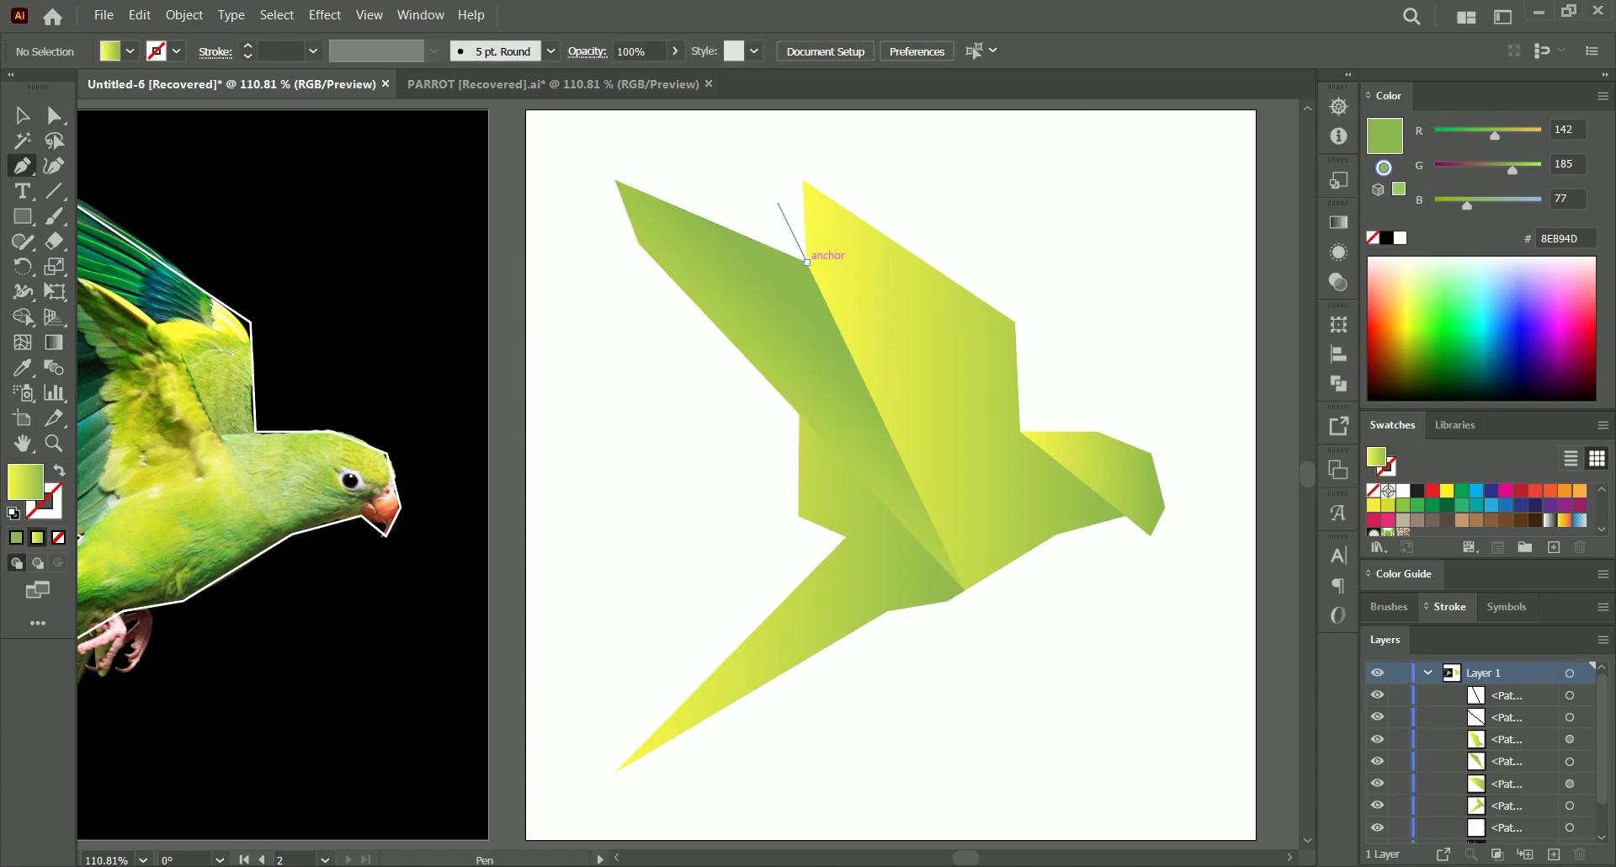
{"action": "key", "text": "a"}
{"action": "left_click", "coordinate": [804, 258]}
{"action": "key", "text": "Delete"}
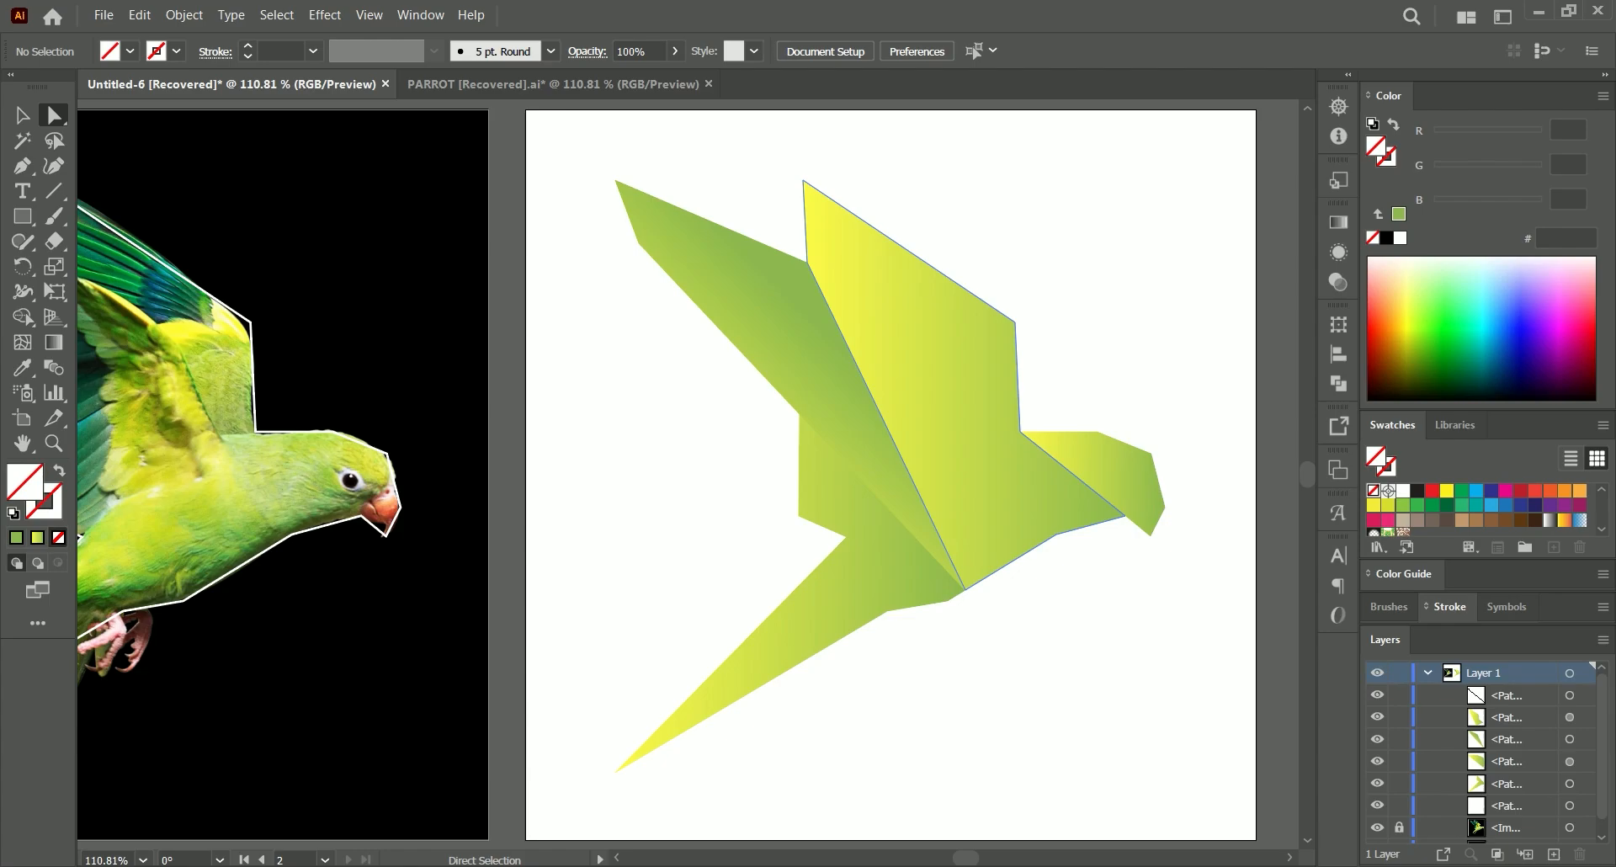
Draw a bent line from the chest corner up into the rear wing and across to the notch between the wings.
{"action": "key", "text": "p"}
{"action": "left_click", "coordinate": [1056, 534]}
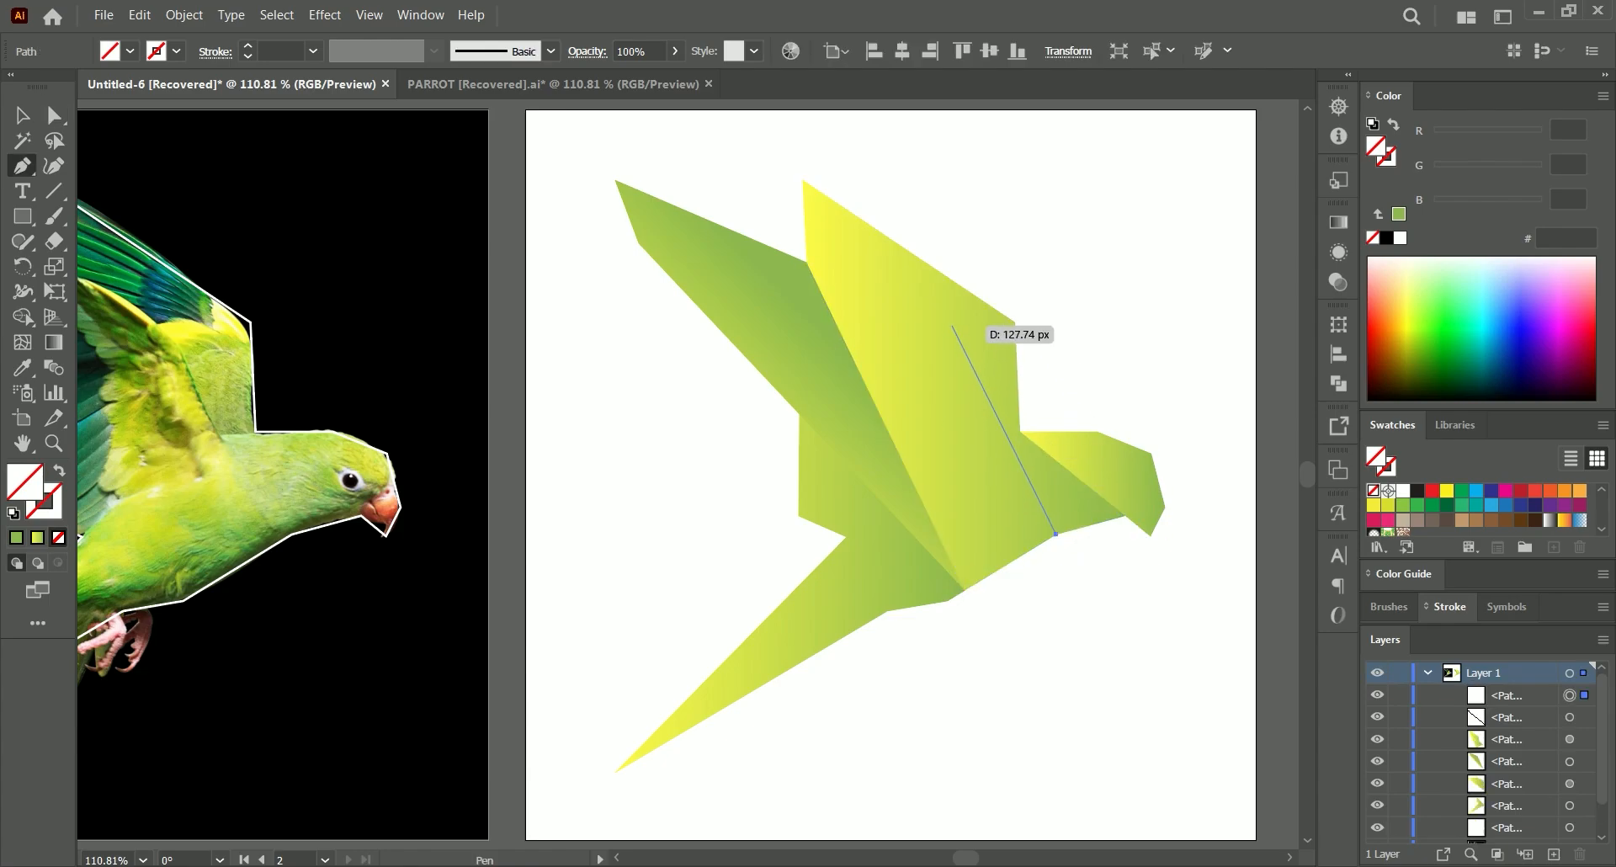
{"action": "left_click", "coordinate": [932, 310]}
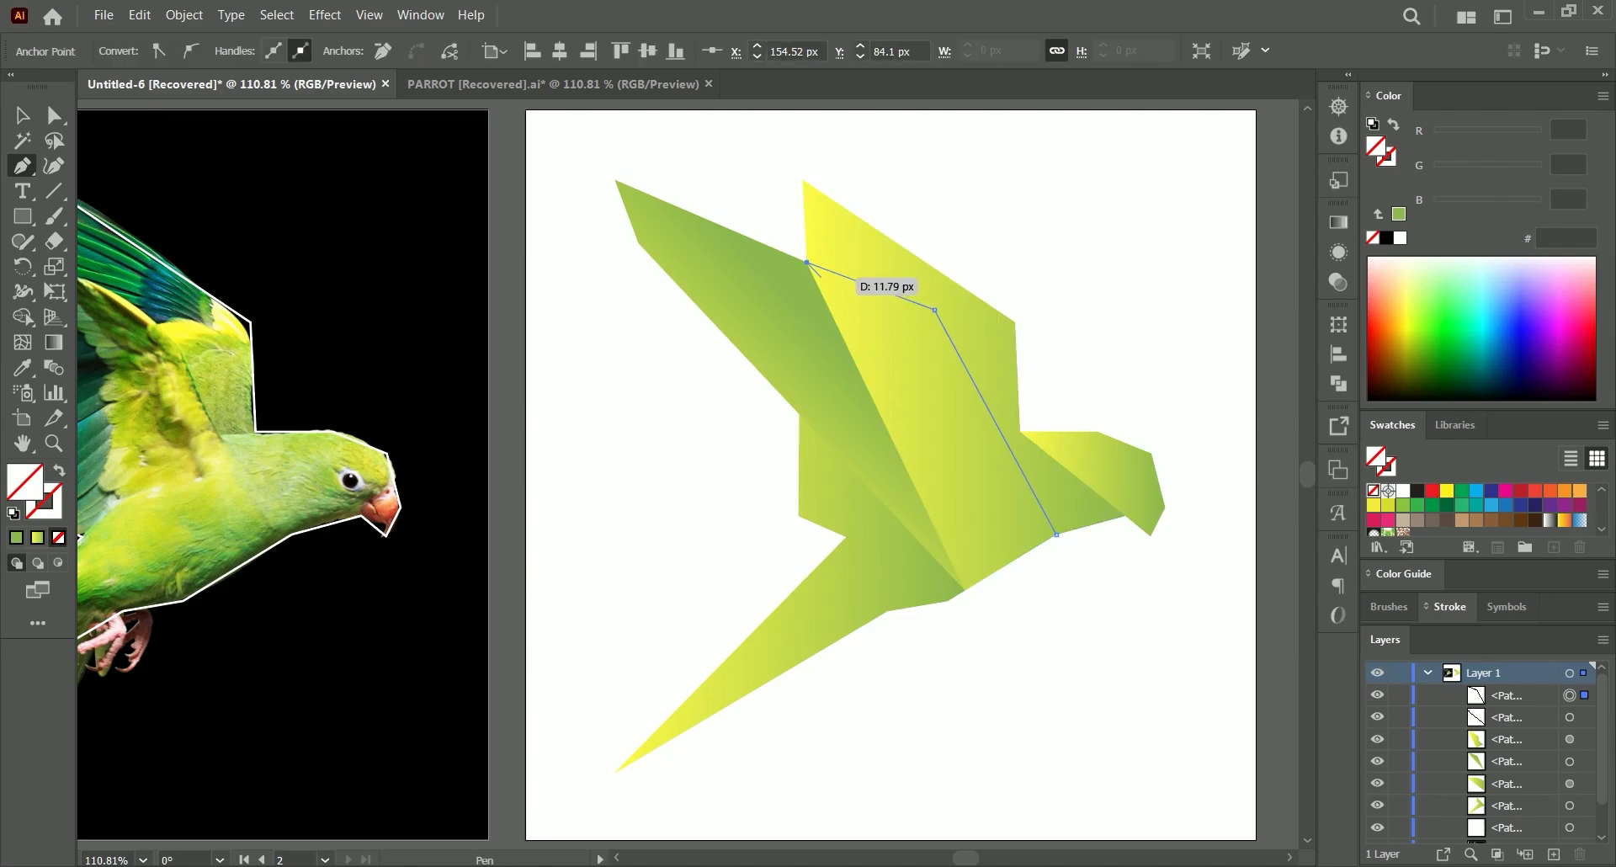
{"action": "left_click_drag", "start_coordinate": [1056, 533], "coordinate": [1065, 551]}
{"action": "key", "text": "ctrl+z"}
{"action": "left_click", "coordinate": [1086, 579]}
Draw a short line from the nape to the bent line and split off the rear wing with Shape Builder.
{"action": "key", "text": "p"}
{"action": "left_click", "coordinate": [1020, 432]}
{"action": "left_click", "coordinate": [999, 432]}
{"action": "key", "text": "a"}
{"action": "left_click", "coordinate": [967, 395], "text": "shift"}
{"action": "key", "text": "v"}
{"action": "left_click", "coordinate": [986, 404], "text": "shift"}
{"action": "key", "text": "shift+m"}
Fill the separated rear wing piece with the yellow-to-green gradient used on the other pieces.
{"action": "key", "text": "a"}
{"action": "left_click", "coordinate": [1067, 370]}
{"action": "left_click", "coordinate": [1017, 377]}
{"action": "key", "text": "o"}
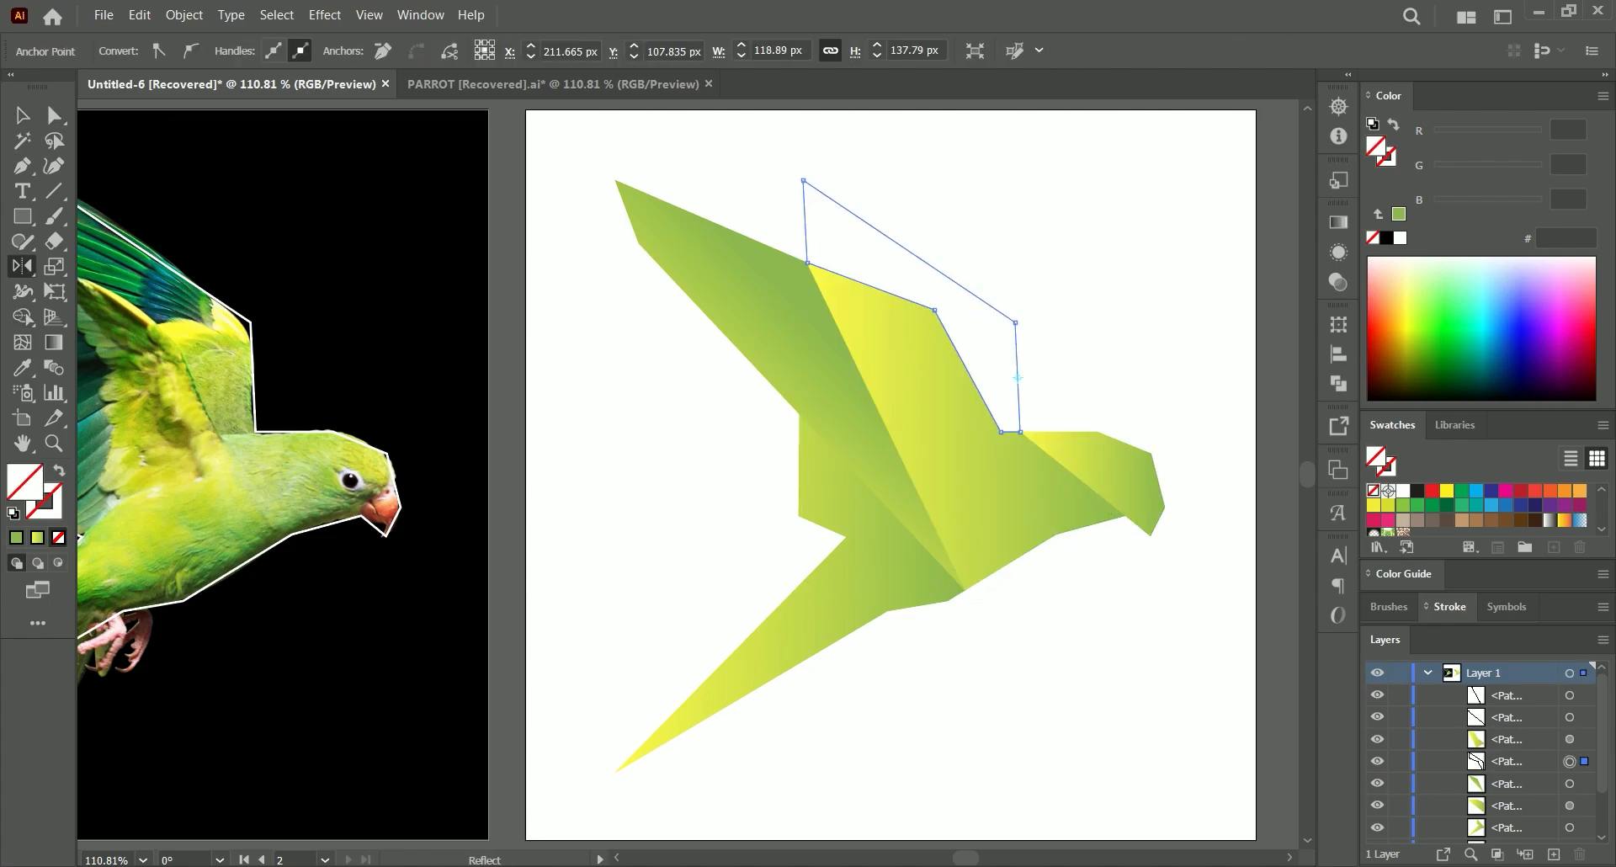
{"action": "left_click", "coordinate": [926, 505]}
{"action": "key", "text": "a"}
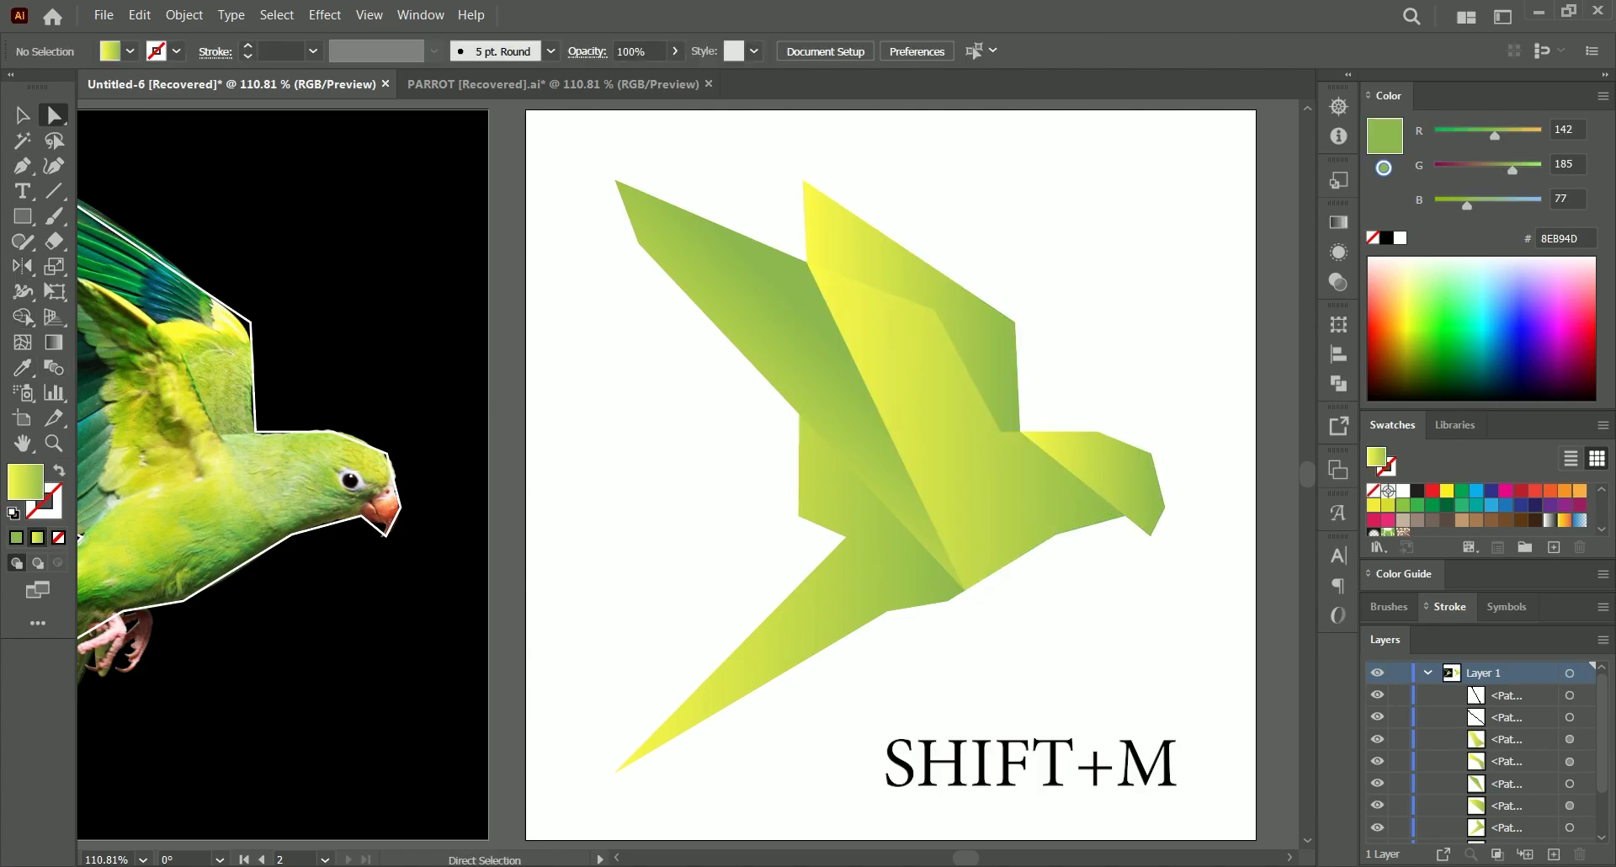
{"action": "left_click", "coordinate": [858, 370]}
{"action": "key", "text": "ctrl+shift+a"}
Draw a closed gradient-filled body facet through the bend in the rear wing, belly, chest, throat and nape.
{"action": "key", "text": "p"}
{"action": "left_click", "coordinate": [934, 309]}
{"action": "left_click", "coordinate": [964, 589]}
{"action": "left_click", "coordinate": [1053, 537]}
{"action": "left_click", "coordinate": [1124, 515]}
{"action": "left_click", "coordinate": [1019, 431]}
{"action": "left_click", "coordinate": [1001, 431]}
{"action": "left_click", "coordinate": [934, 310]}
{"action": "key", "text": "ctrl+shift+a"}
Split the body facet along a line from its top point to the chest corner and apply the gradient fill.
{"action": "key", "text": "a"}
{"action": "key", "text": "p"}
{"action": "left_click", "coordinate": [935, 309]}
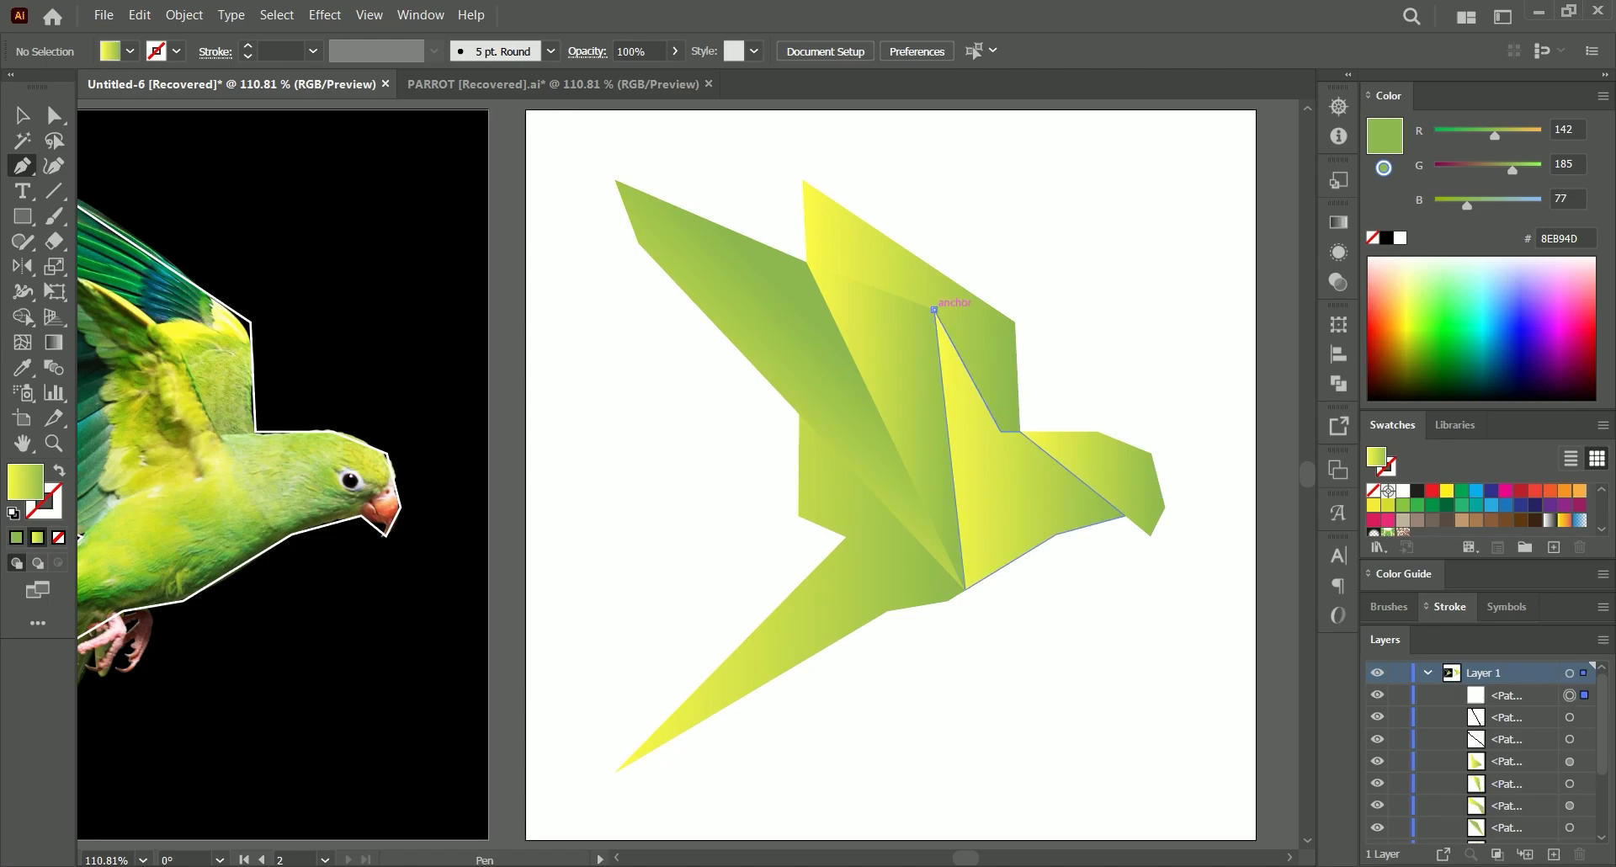
{"action": "left_click", "coordinate": [1056, 533]}
{"action": "key", "text": "ctrl+shift+d"}
{"action": "key", "text": "a"}
{"action": "left_click", "coordinate": [37, 537]}
{"action": "key", "text": "ctrl+shift+a"}
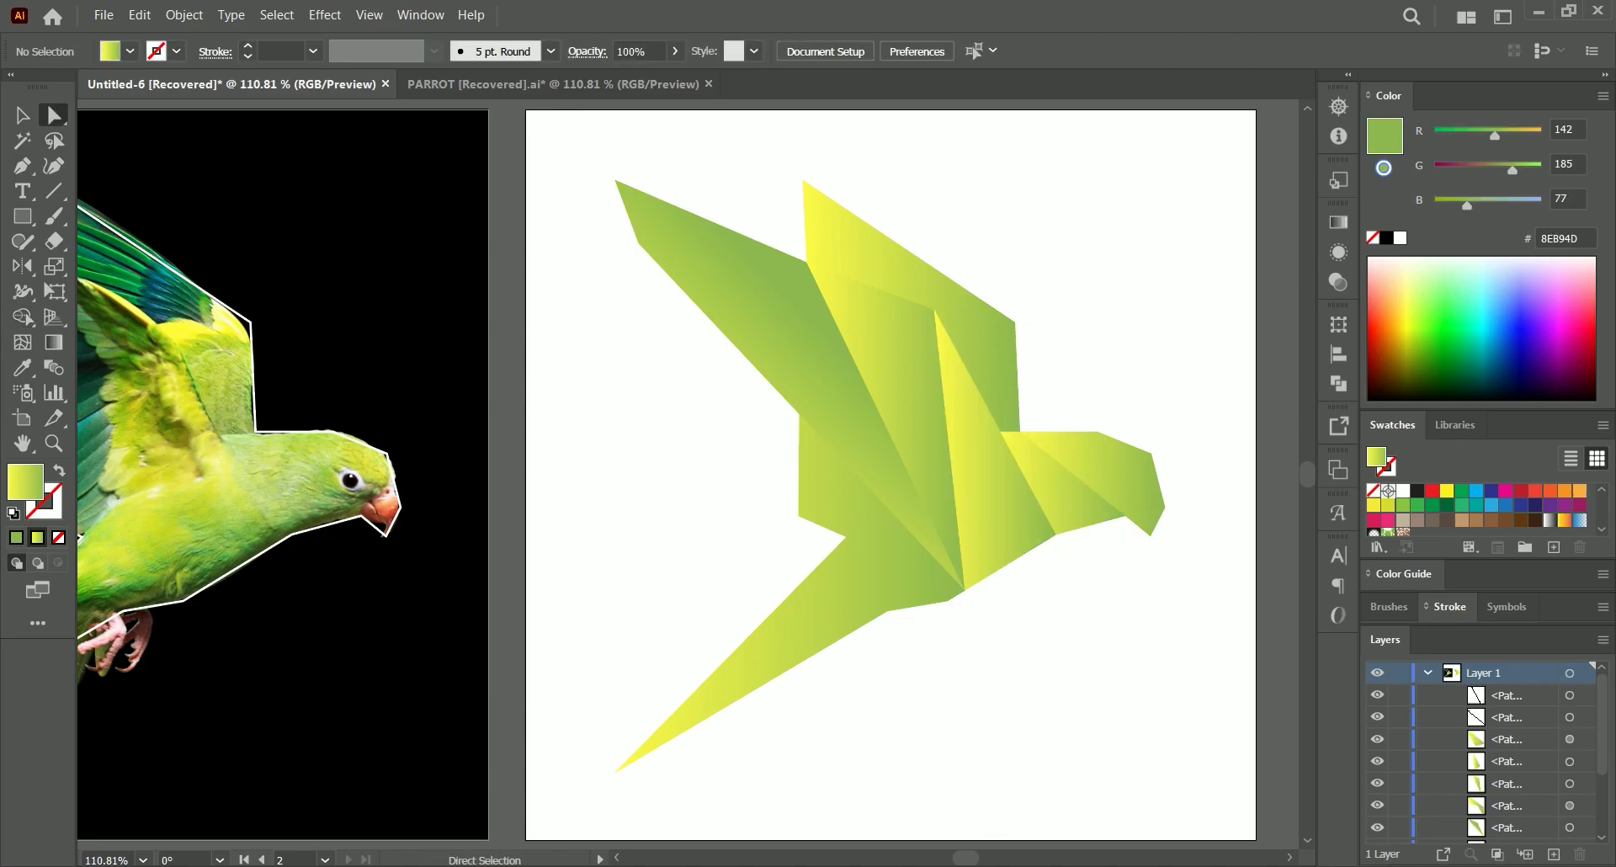
Draw a closed triangular gradient-filled facet between the rump corner, the tail's upper edge and the tail notch.
{"action": "left_click", "coordinate": [871, 564]}
{"action": "key", "text": "ctrl+shift+a"}
{"action": "key", "text": "p"}
{"action": "left_click", "coordinate": [798, 516]}
{"action": "left_click", "coordinate": [747, 638]}
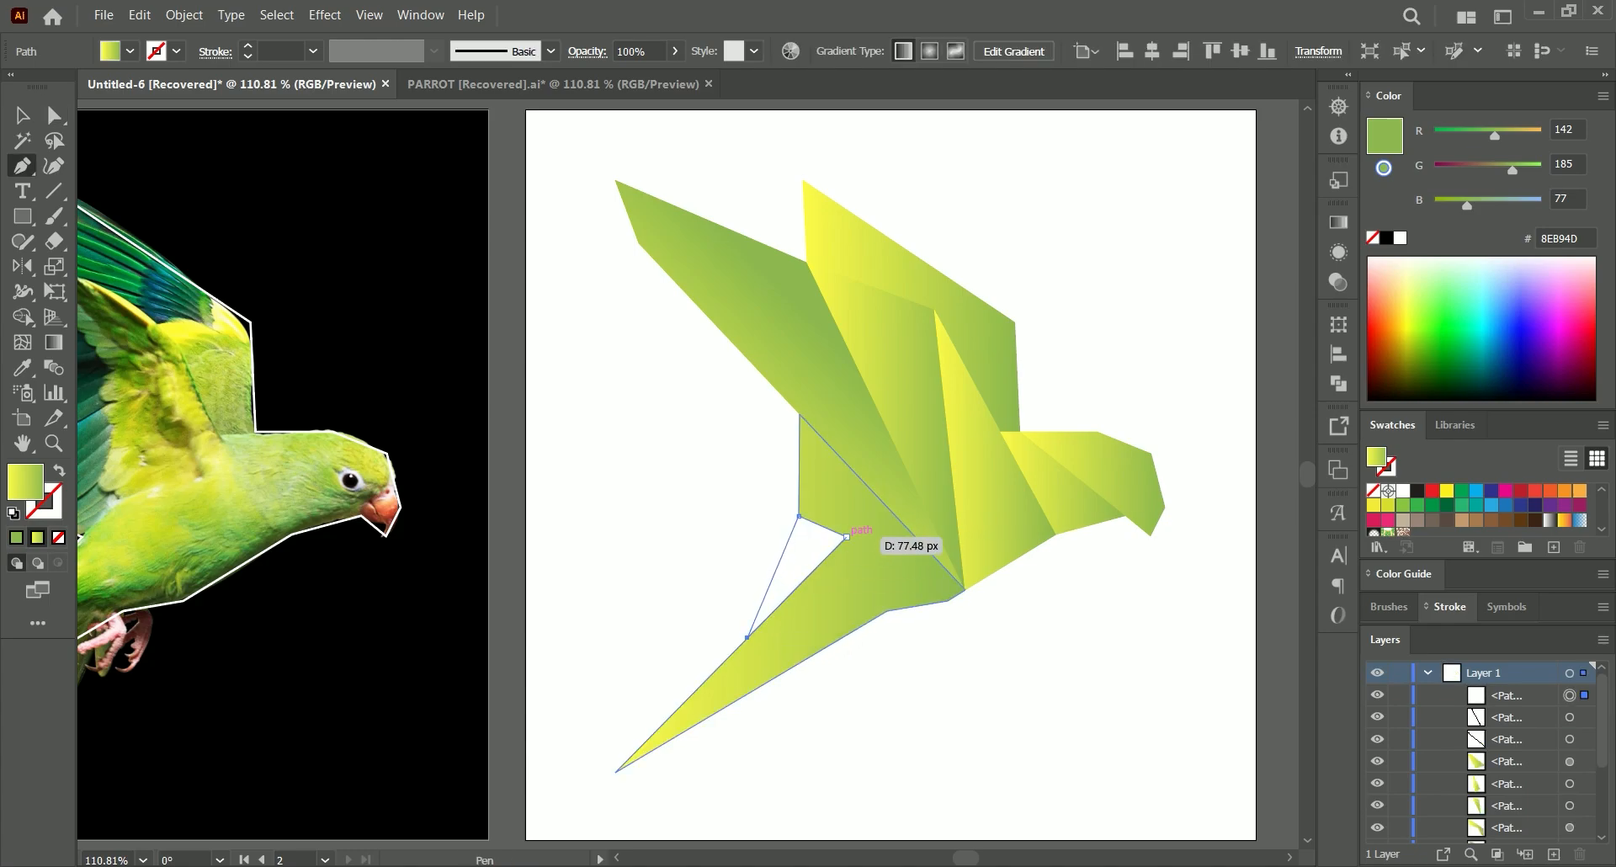
{"action": "left_click", "coordinate": [847, 537]}
{"action": "left_click", "coordinate": [798, 516]}
{"action": "key", "text": "a"}
{"action": "key", "text": "ctrl+shift+a"}
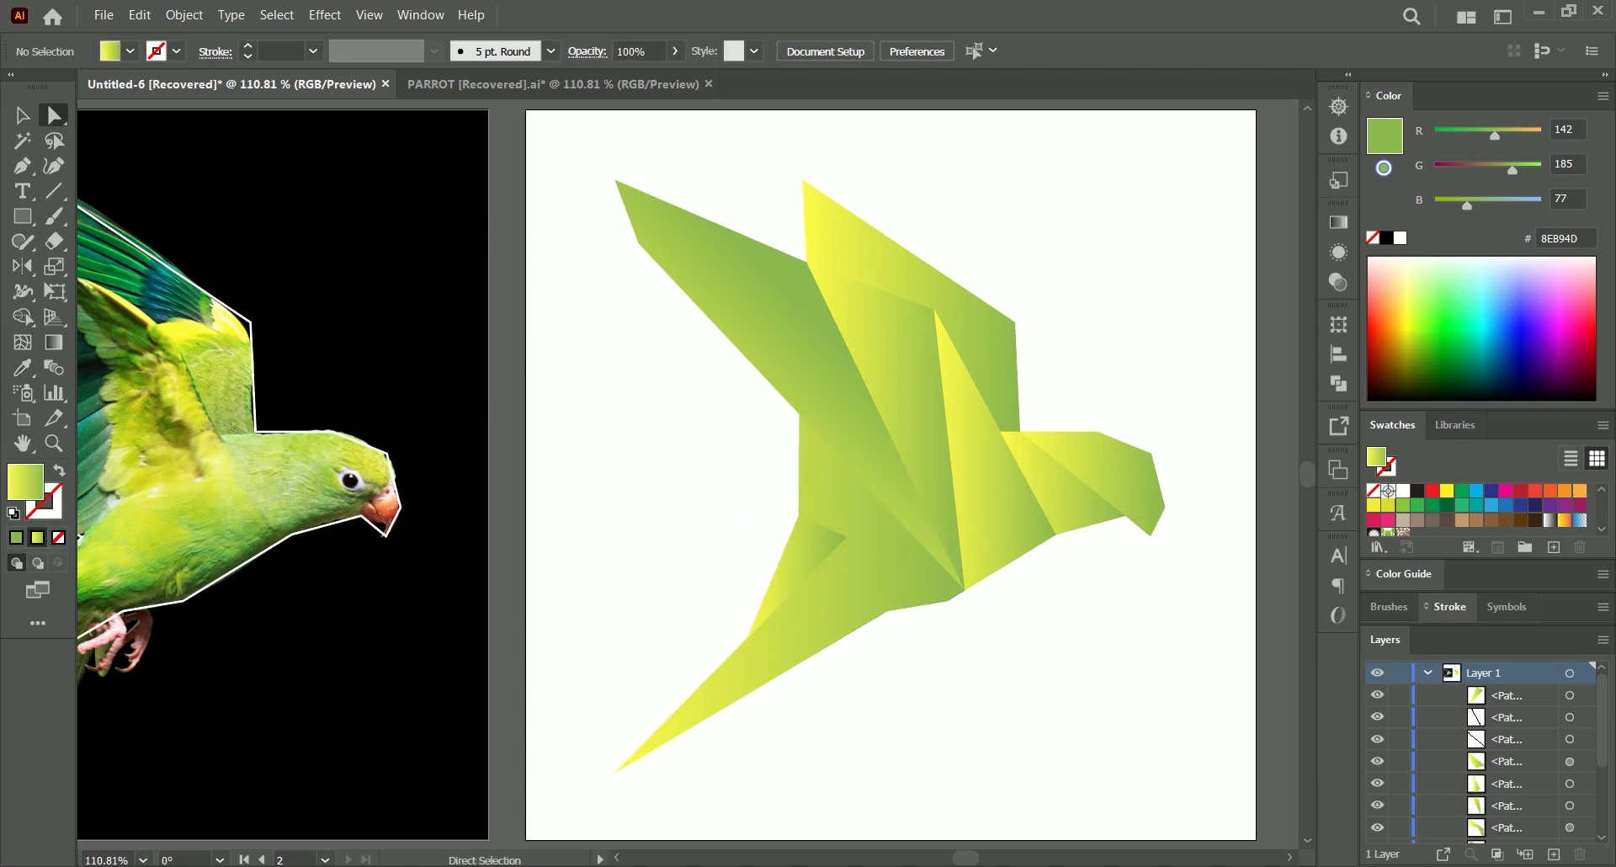
Draw a line from the rump corner to the belly point and split off the rump facet with Shape Builder.
{"action": "key", "text": "ctrl+shift+a"}
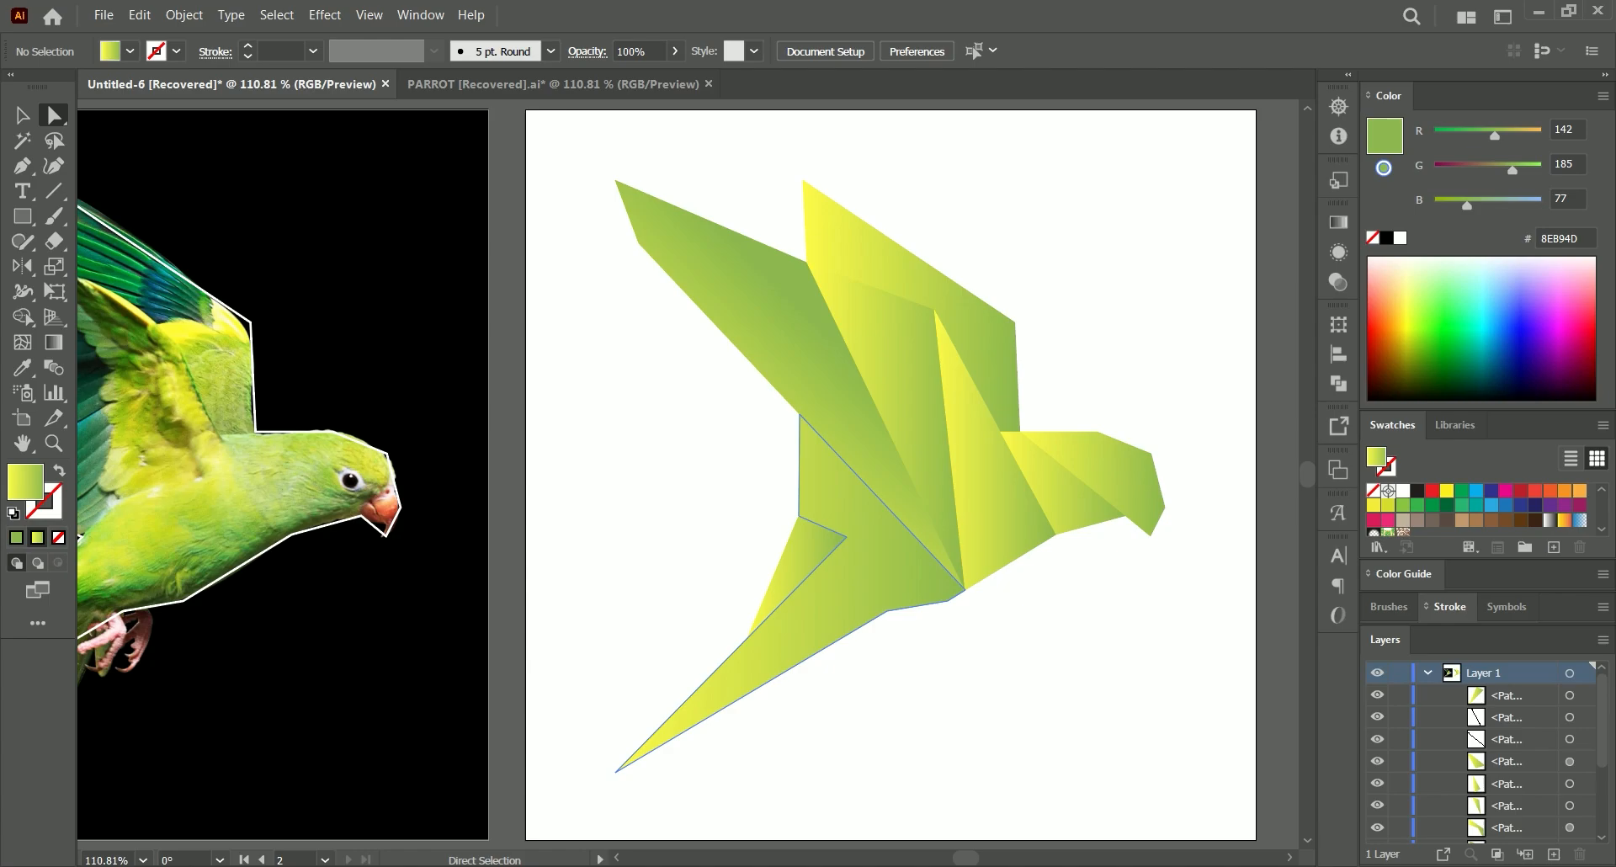
{"action": "left_click_drag", "start_coordinate": [846, 537], "coordinate": [965, 590]}
{"action": "left_click", "coordinate": [889, 603], "text": "shift"}
{"action": "key", "text": "shift+m"}
{"action": "left_click", "coordinate": [842, 509]}
{"action": "key", "text": "ctrl+shift+a"}
{"action": "key", "text": "a"}
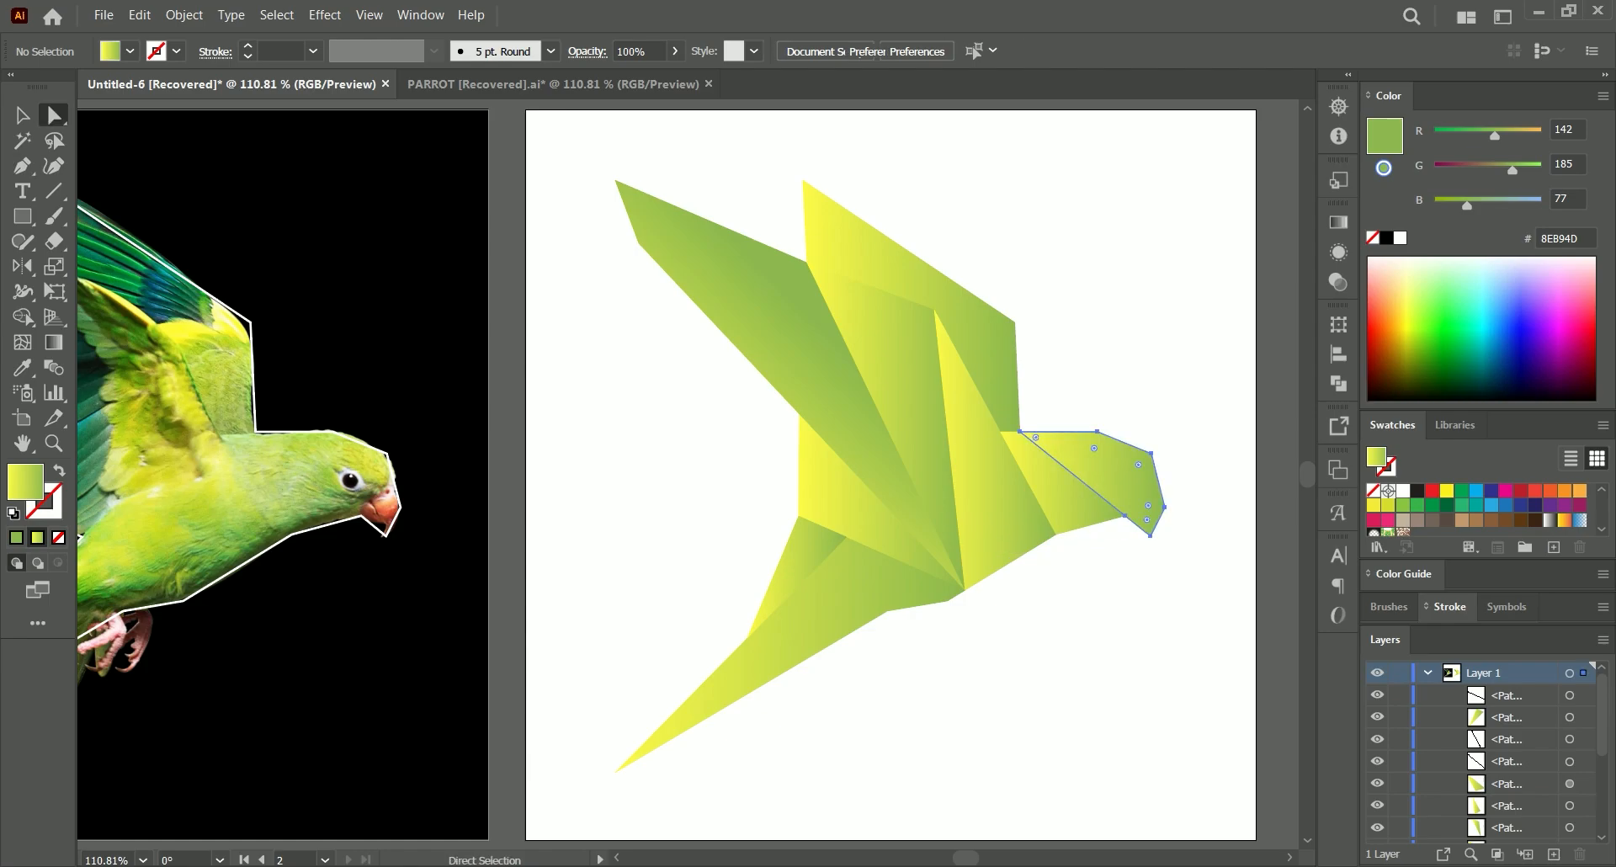
Add a small square sample above the head filled with an olive-yellow to dark green 003E04 gradient.
{"action": "key", "text": "v"}
{"action": "key", "text": "ctrl+a"}
{"action": "key", "text": "ctrl+shift+a"}
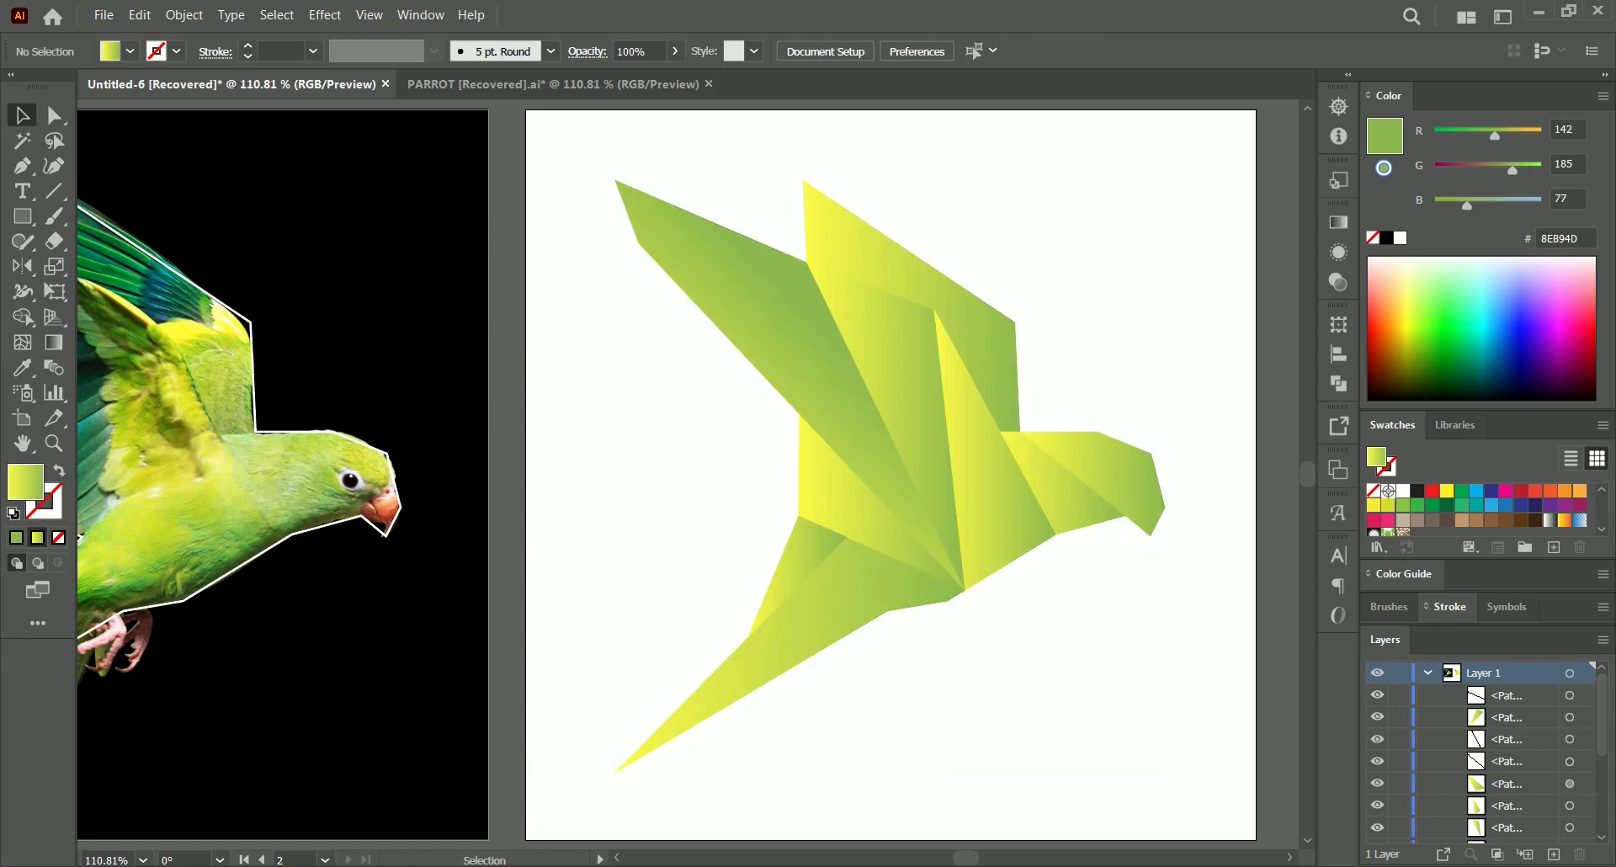
{"action": "left_click_drag", "start_coordinate": [1226, 310], "coordinate": [1123, 172]}
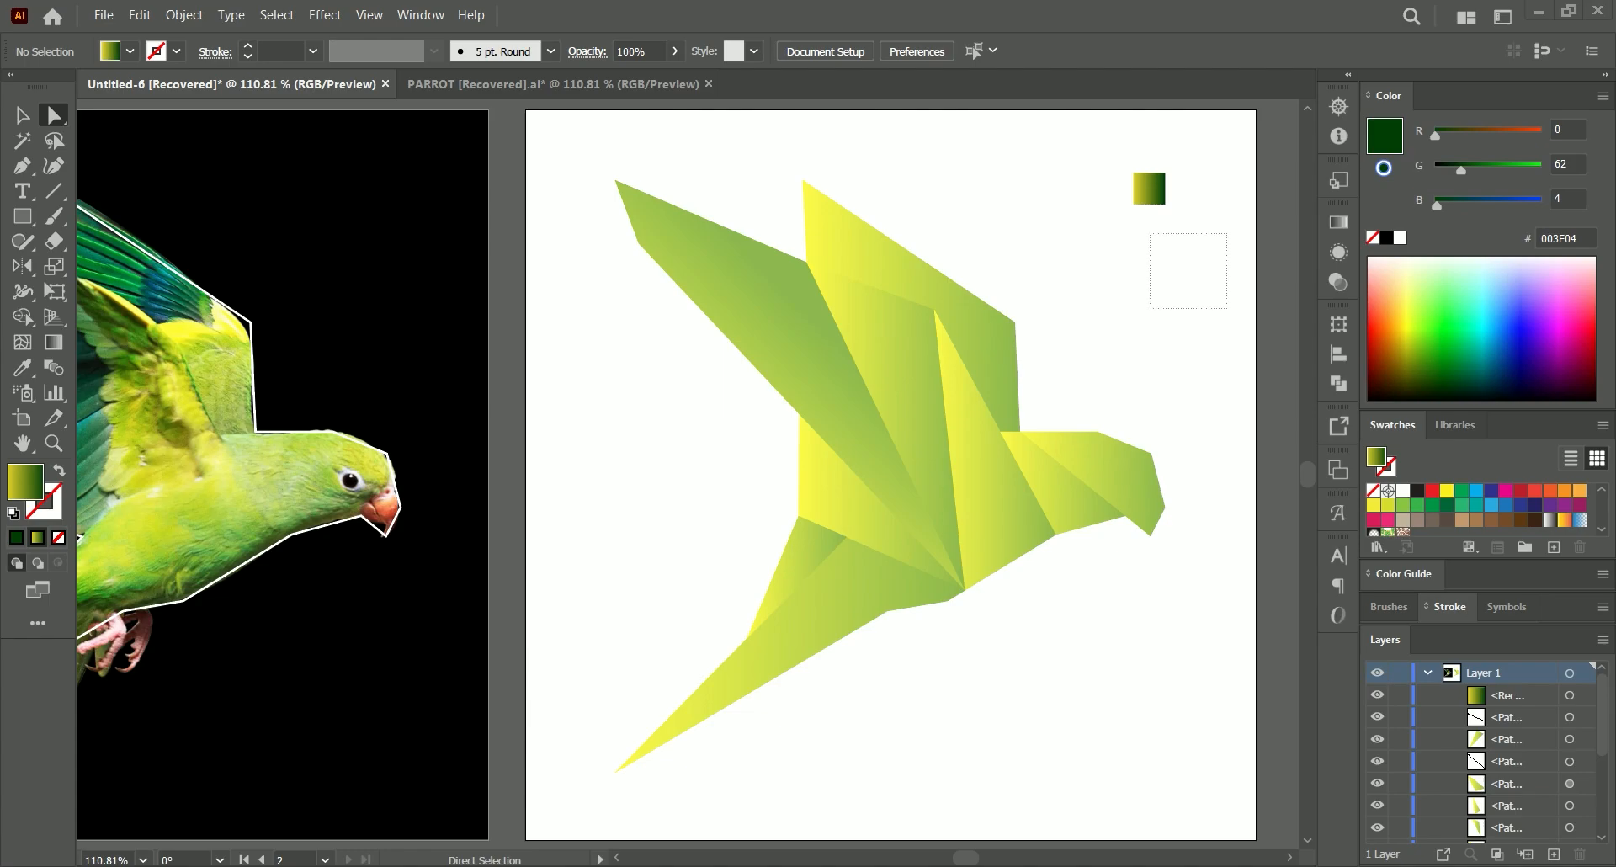
{"action": "key", "text": "ctrl+shift+a"}
Select all the parrot pieces and apply the gradient sampled from the small square.
{"action": "left_click_drag", "start_coordinate": [573, 800], "coordinate": [1094, 336]}
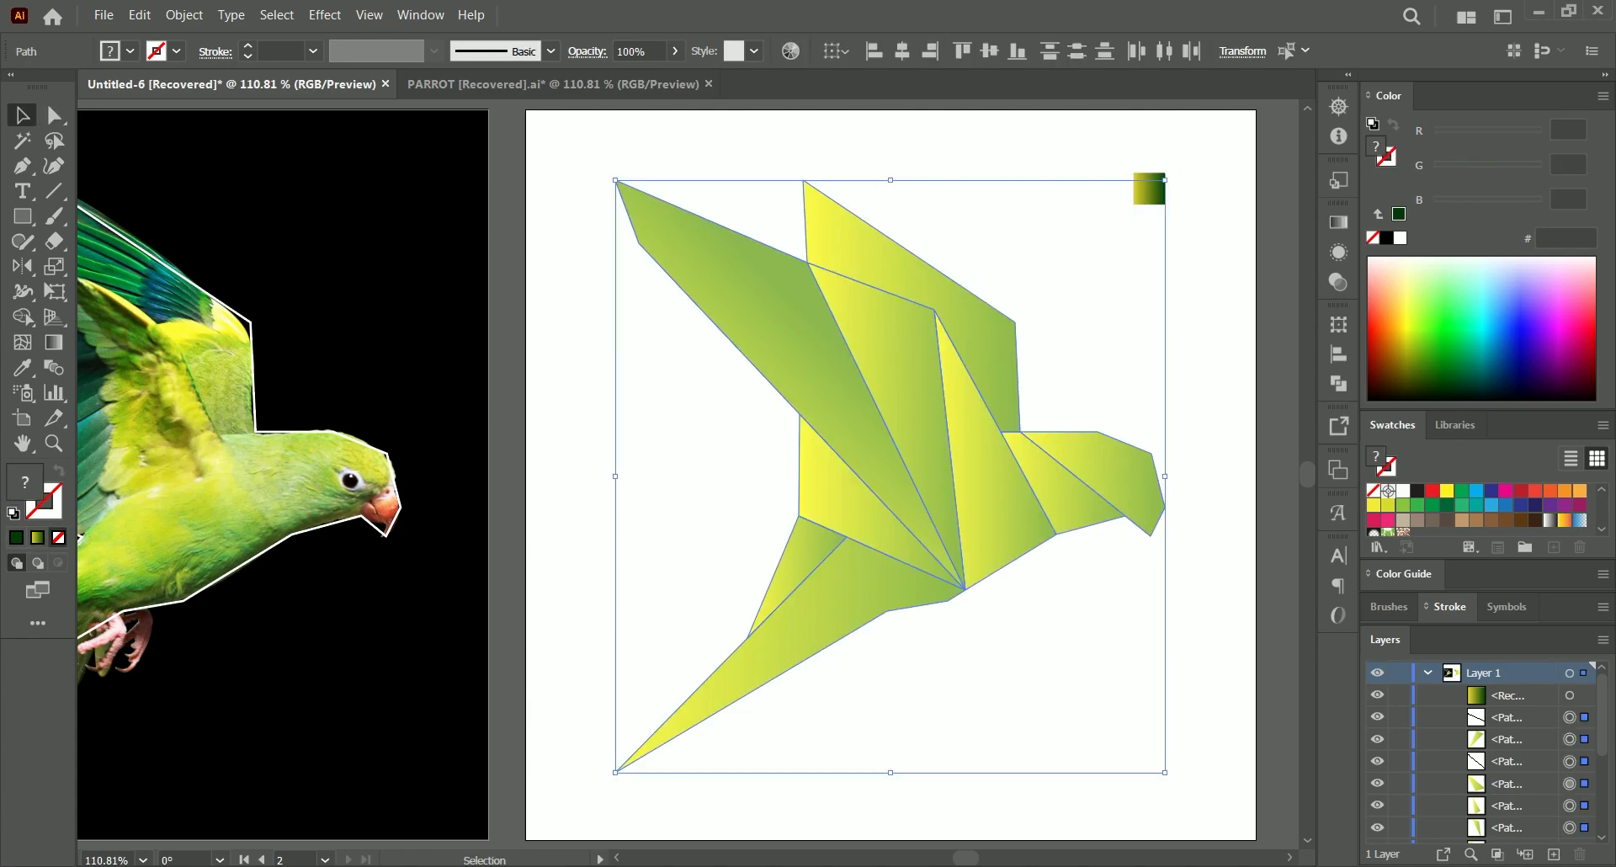
{"action": "key", "text": "i"}
{"action": "left_click", "coordinate": [1148, 188]}
{"action": "key", "text": "a"}
{"action": "key", "text": "ctrl+shift+a"}
Redirect the rear wing's and the head's gradients diagonally, from yellow at the upper right to dark green at the lower left.
{"action": "left_click", "coordinate": [960, 312]}
{"action": "key", "text": "g"}
{"action": "left_click_drag", "start_coordinate": [1002, 226], "coordinate": [894, 336]}
{"action": "key", "text": "a"}
{"action": "key", "text": "g"}
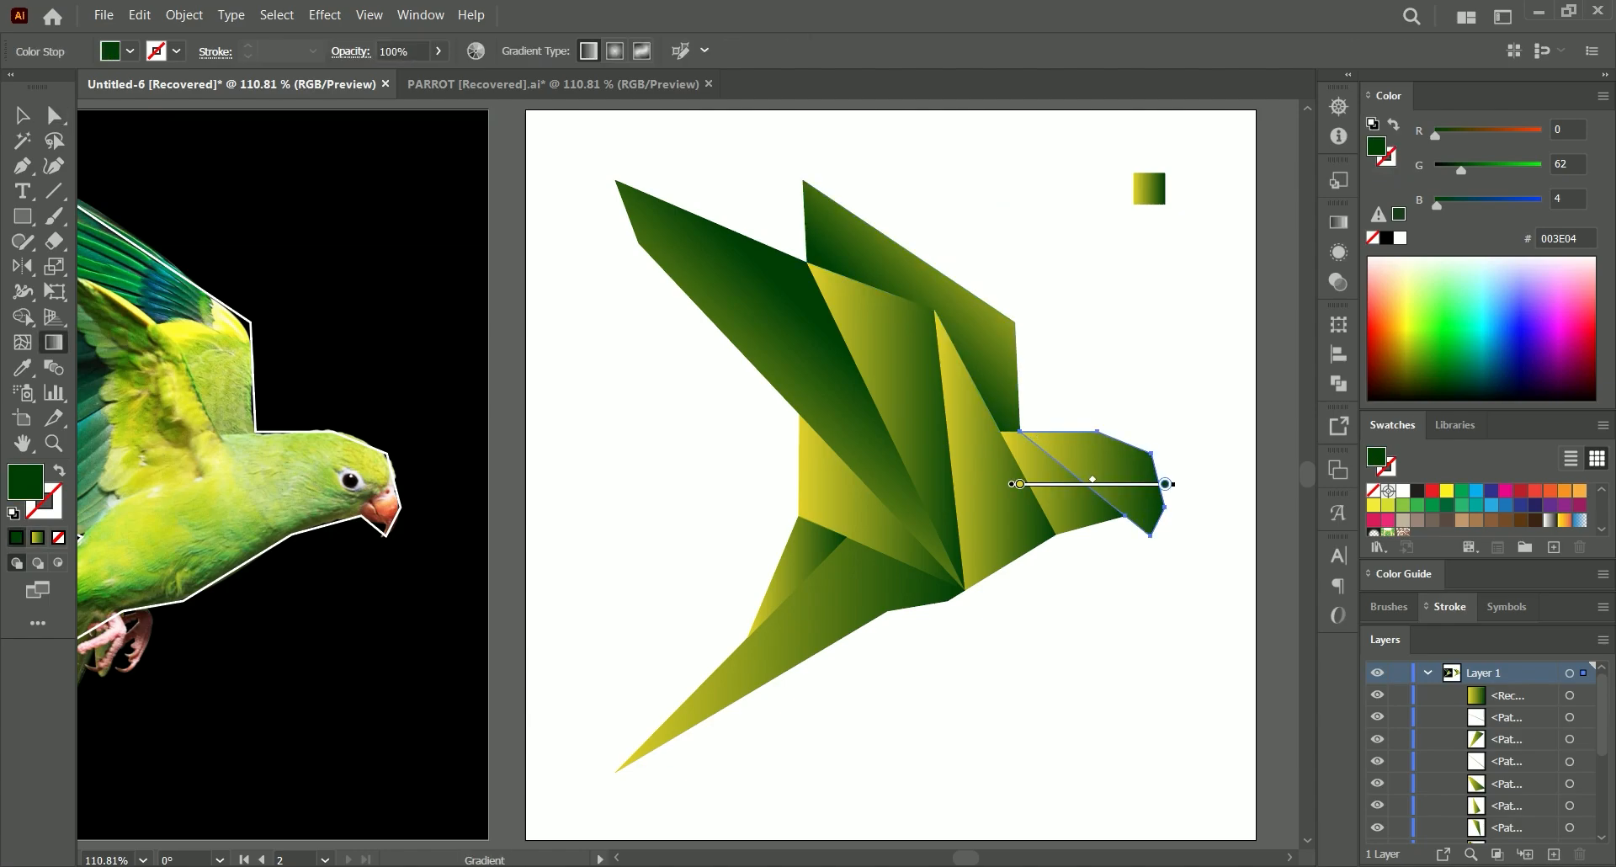
{"action": "left_click_drag", "start_coordinate": [1168, 425], "coordinate": [1083, 516]}
Redirect the neck facet's gradient diagonally, starting above the head and ending at the chest.
{"action": "key", "text": "a"}
{"action": "left_click", "coordinate": [1068, 495]}
{"action": "key", "text": "g"}
{"action": "left_click_drag", "start_coordinate": [1118, 418], "coordinate": [1002, 534]}
Redirect the chest facet's gradient, running from yellow beside the nape down to dark green beyond the belly edge.
{"action": "key", "text": "a"}
{"action": "left_click", "coordinate": [1010, 522]}
{"action": "key", "text": "g"}
{"action": "left_click_drag", "start_coordinate": [1055, 390], "coordinate": [923, 522]}
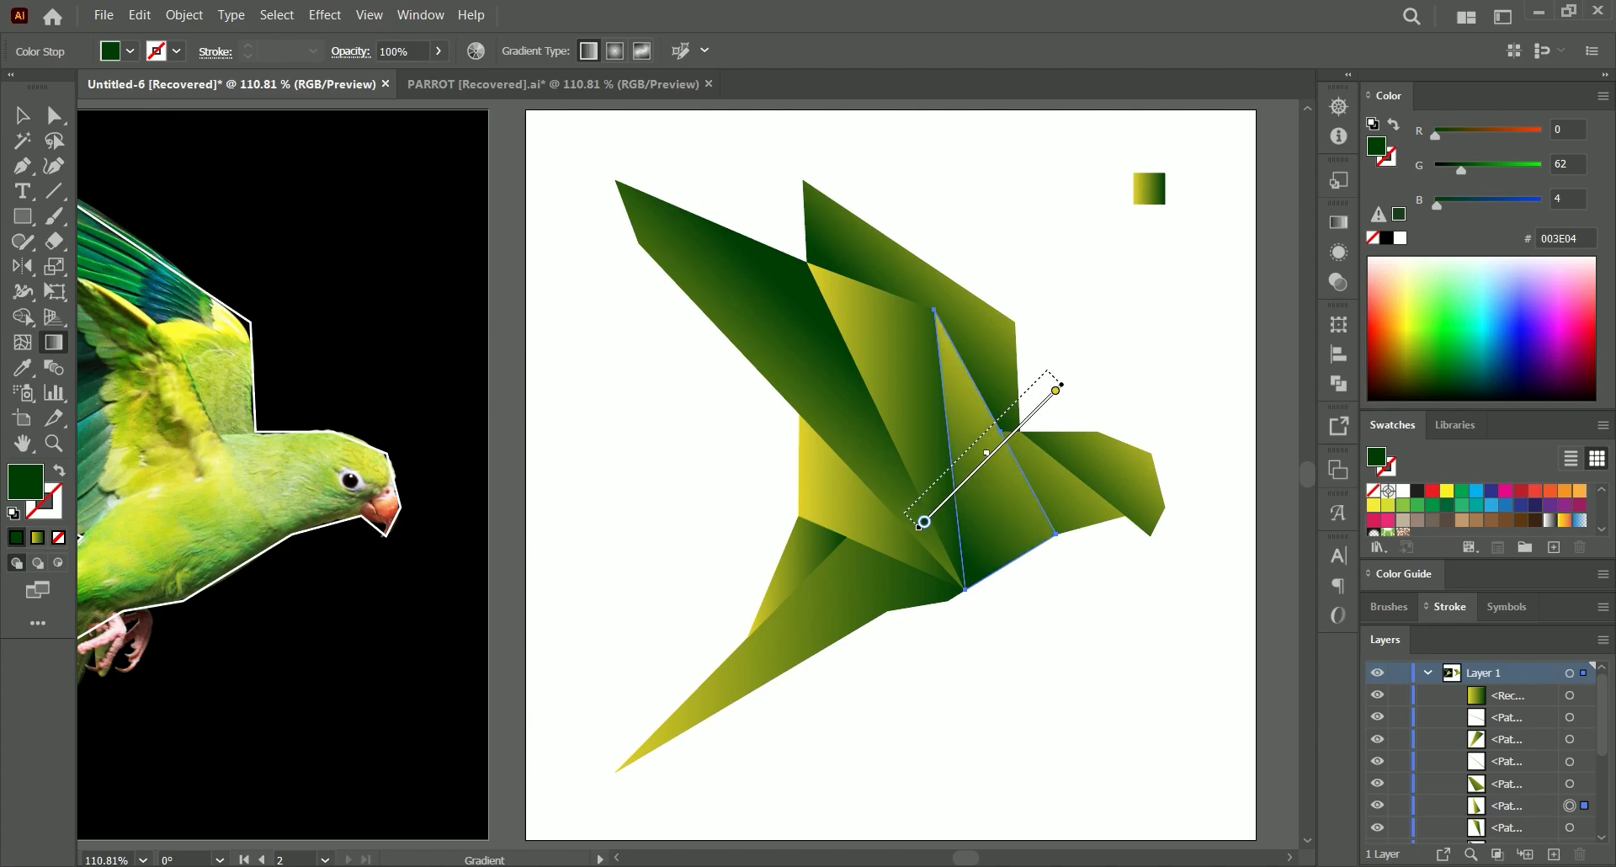
{"action": "left_click_drag", "start_coordinate": [1112, 410], "coordinate": [874, 514]}
Redirect the gradient of the facet between the front wing and chest, from yellow on the right to dark green on the left.
{"action": "key", "text": "a"}
{"action": "left_click", "coordinate": [917, 442]}
{"action": "key", "text": "g"}
{"action": "left_click_drag", "start_coordinate": [1022, 298], "coordinate": [846, 475]}
{"action": "left_click_drag", "start_coordinate": [1079, 395], "coordinate": [829, 471]}
Redirect the front wing's gradient, running from yellow at its inner edge to dark green at its outer edge.
{"action": "key", "text": "a"}
{"action": "left_click", "coordinate": [652, 223]}
{"action": "key", "text": "g"}
{"action": "left_click_drag", "start_coordinate": [944, 357], "coordinate": [789, 446]}
Redraw the gradient of the facet beside the front wing, from yellow near the nape to dark green past the rump, and deselect.
{"action": "key", "text": "a"}
{"action": "left_click", "coordinate": [894, 370]}
{"action": "key", "text": "g"}
{"action": "left_click_drag", "start_coordinate": [1042, 390], "coordinate": [778, 484]}
{"action": "key", "text": "a"}
{"action": "left_click", "coordinate": [1096, 335]}
{"action": "key", "text": "g"}
{"action": "key", "text": "a"}
{"action": "left_click", "coordinate": [773, 495]}
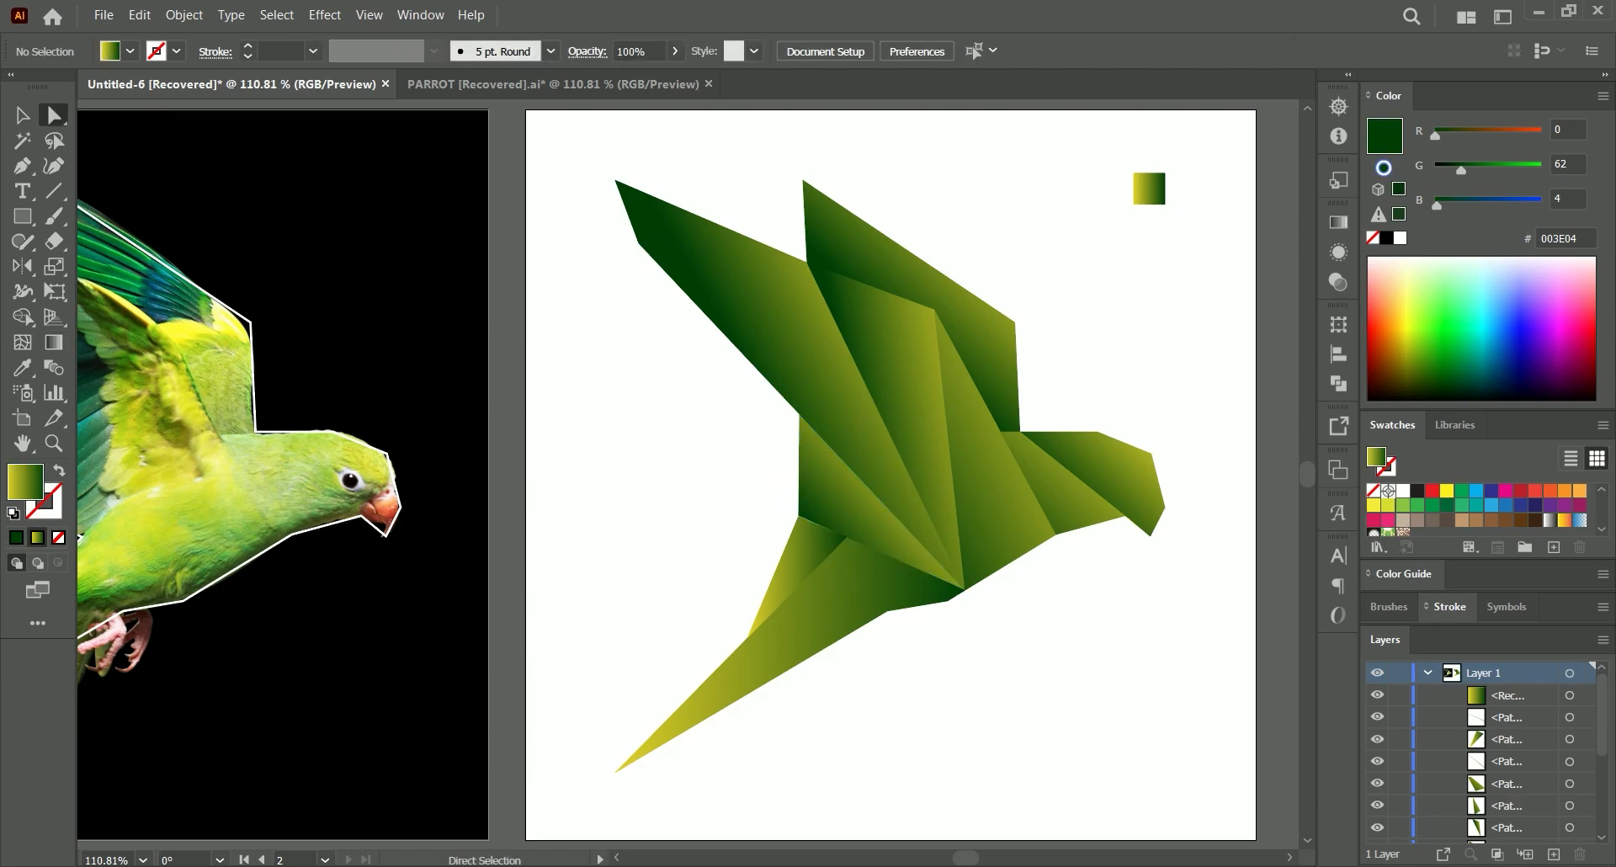
Redraw the gradient of the small facet above the tail, from yellow on its right to dark green on its left, and deselect.
{"action": "left_click", "coordinate": [785, 549]}
{"action": "key", "text": "g"}
{"action": "left_click_drag", "start_coordinate": [887, 518], "coordinate": [719, 570]}
{"action": "left_click_drag", "start_coordinate": [927, 610], "coordinate": [734, 553]}
{"action": "left_click_drag", "start_coordinate": [828, 581], "coordinate": [810, 578]}
{"action": "key", "text": "a"}
{"action": "left_click", "coordinate": [893, 674]}
Redraw the tail facet's gradient, from yellow beyond its lower edge to dark green along its upper edge, and deselect.
{"action": "left_click", "coordinate": [758, 665]}
{"action": "key", "text": "g"}
{"action": "left_click_drag", "start_coordinate": [941, 497], "coordinate": [786, 675]}
{"action": "left_click_drag", "start_coordinate": [954, 707], "coordinate": [816, 551]}
{"action": "key", "text": "a"}
{"action": "left_click", "coordinate": [908, 681]}
{"action": "key", "text": "v"}
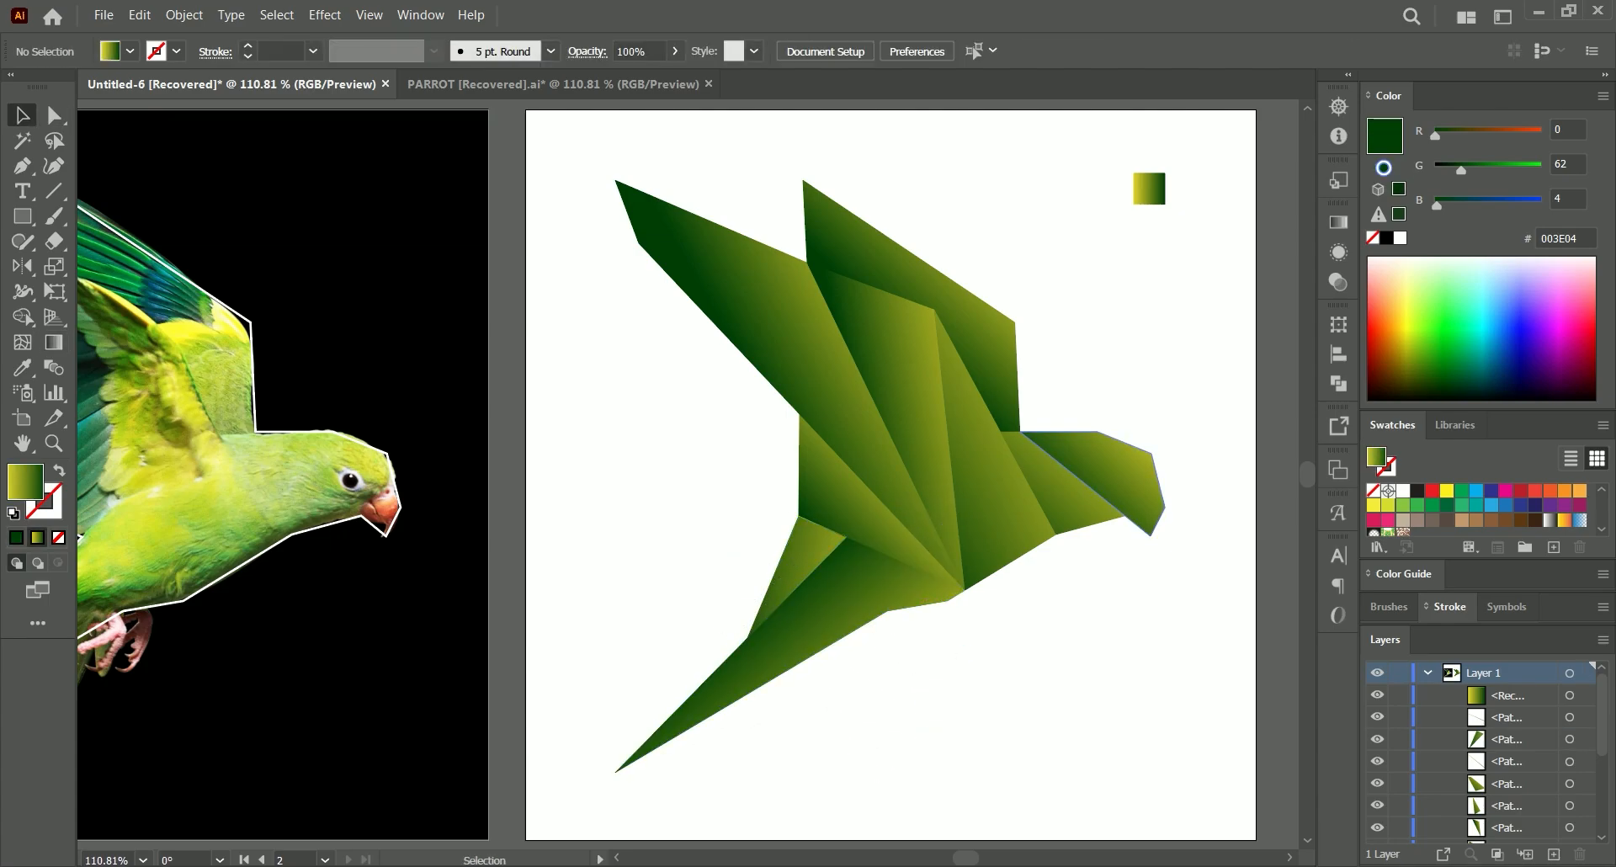
Recolor all the bird facets together, shifting the linked yellow and dark green hues slightly toward green.
{"action": "left_click_drag", "start_coordinate": [1184, 697], "coordinate": [686, 298]}
{"action": "left_click", "coordinate": [790, 51]}
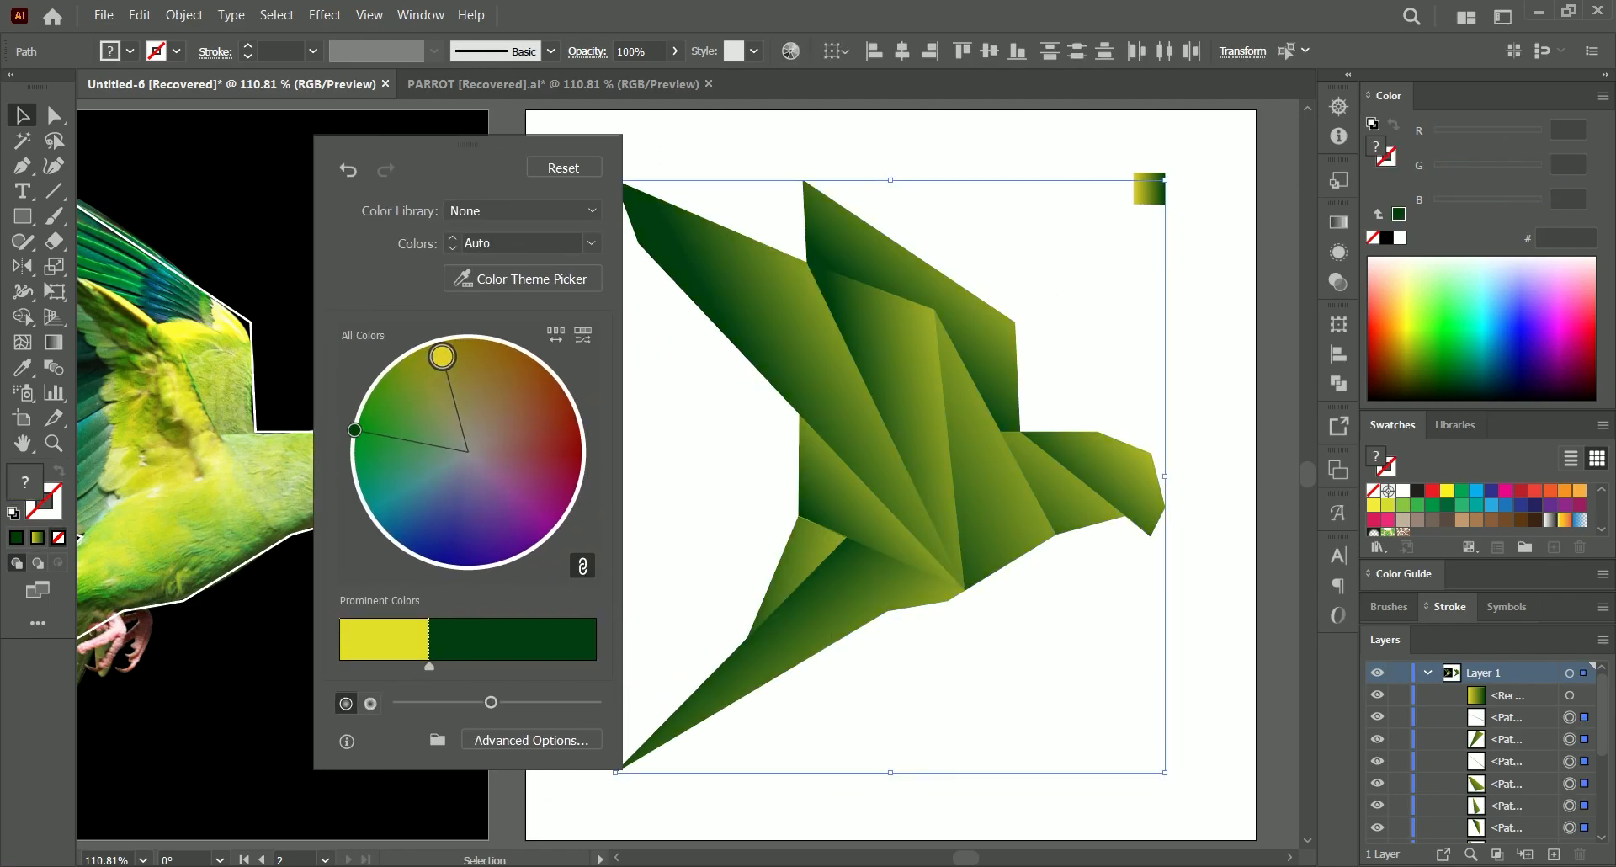
{"action": "mouse_move", "coordinate": [447, 356]}
{"action": "left_mouse_down"}
{"action": "mouse_move", "coordinate": [407, 386]}
{"action": "mouse_move", "coordinate": [416, 360]}
{"action": "left_mouse_up"}
{"action": "left_click", "coordinate": [1069, 227]}
Delete the gradient sample square beside the bird.
{"action": "left_click", "coordinate": [1149, 190]}
{"action": "key", "text": "i"}
{"action": "key", "text": "Delete"}
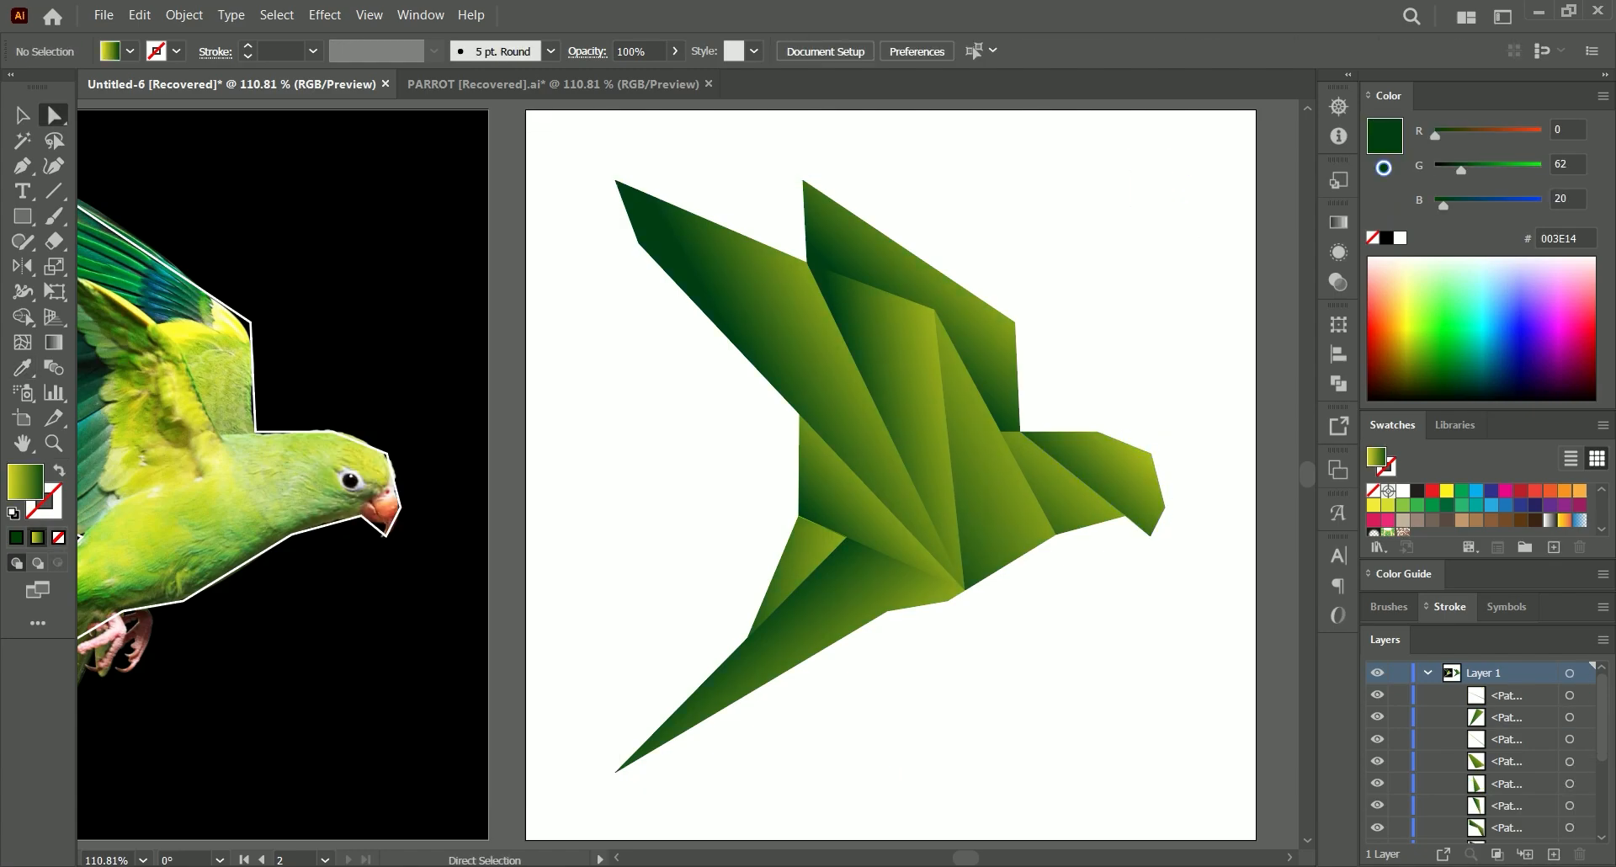
Scale the whole bird down proportionally about its centre and move it straight down about 12 px.
{"action": "key", "text": "v"}
{"action": "left_click_drag", "start_coordinate": [804, 703], "coordinate": [796, 711]}
{"action": "left_click_drag", "start_coordinate": [1165, 476], "coordinate": [1087, 476]}
{"action": "left_click_drag", "start_coordinate": [1064, 469], "coordinate": [1064, 493]}
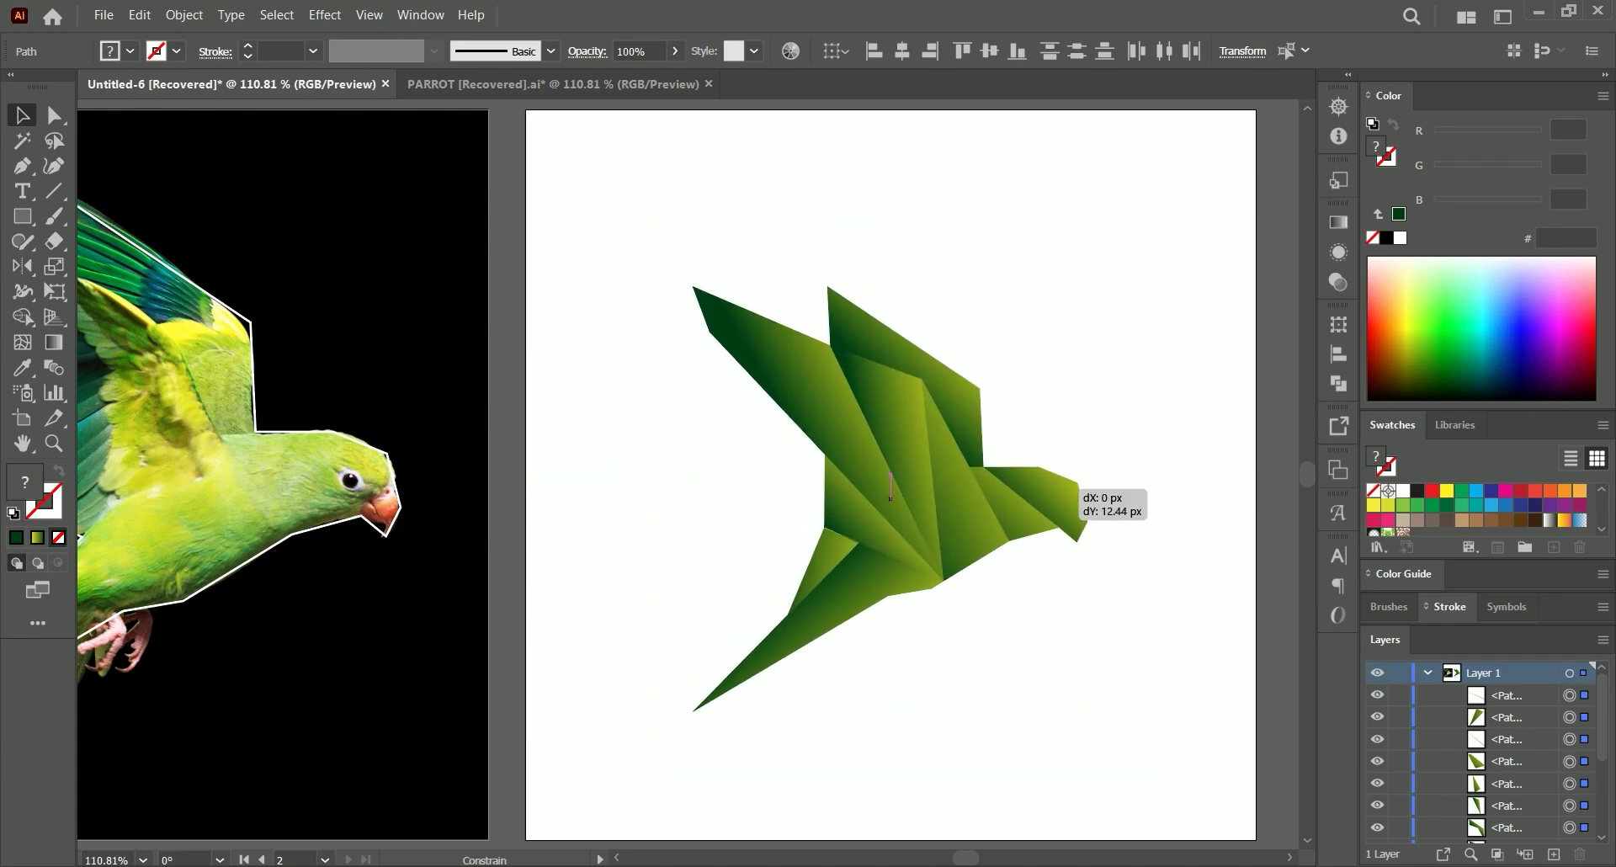
Duplicate the black background rectangle of the photo artboard onto the bird's artboard, behind the facets, and deselect.
{"action": "left_click", "coordinate": [446, 505]}
{"action": "scroll", "coordinate": [1485, 754], "scroll_direction": "down", "scroll_amount": 5}
{"action": "left_click_drag", "start_coordinate": [421, 408], "coordinate": [1188, 410]}
{"action": "left_click", "coordinate": [1277, 404]}
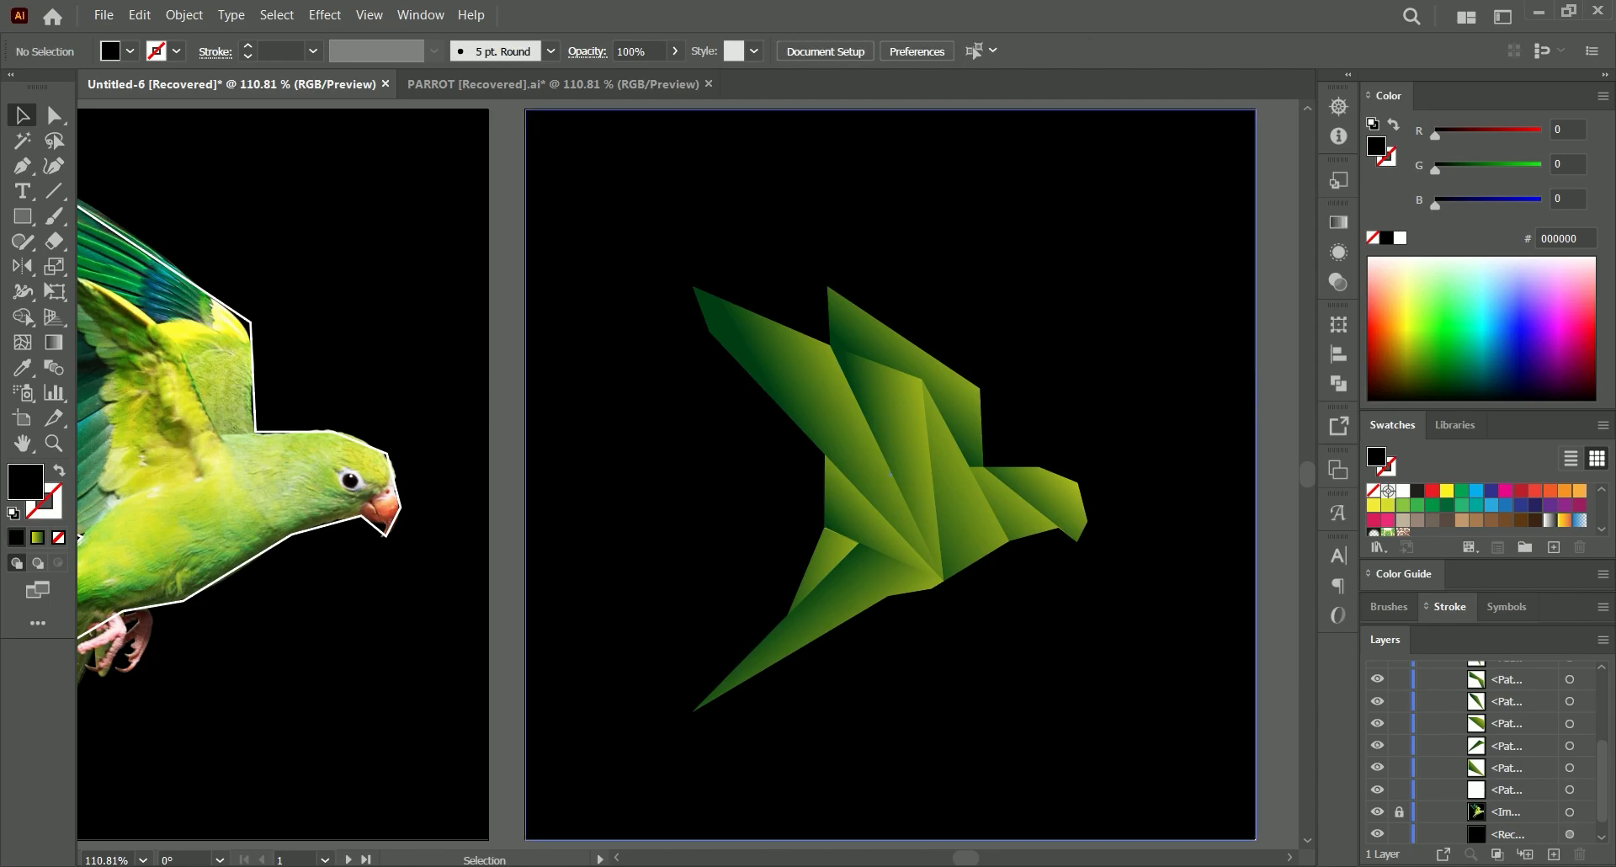
{"action": "scroll", "coordinate": [687, 474], "scroll_direction": "left", "scroll_amount": 4}
{"action": "left_click", "coordinate": [1196, 420]}
{"action": "key", "text": "ctrl+0"}
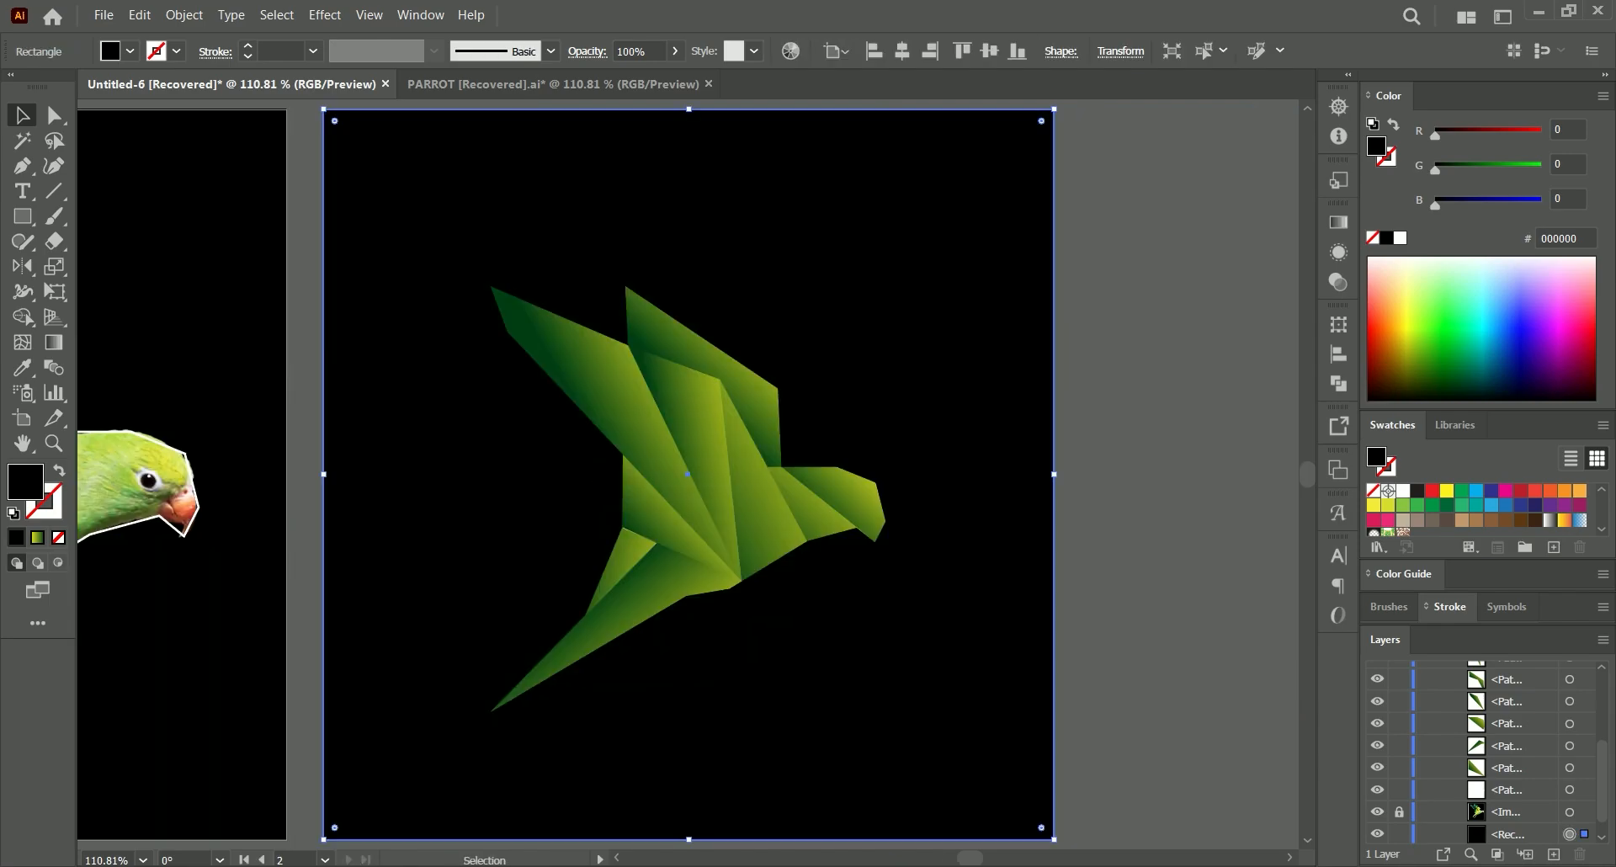
{"action": "key", "text": "ctrl+plus"}
{"action": "key", "text": "ctrl+plus"}
{"action": "key", "text": "ctrl+minus"}
{"action": "key", "text": "ctrl+minus"}
{"action": "key", "text": "ctrl+0"}
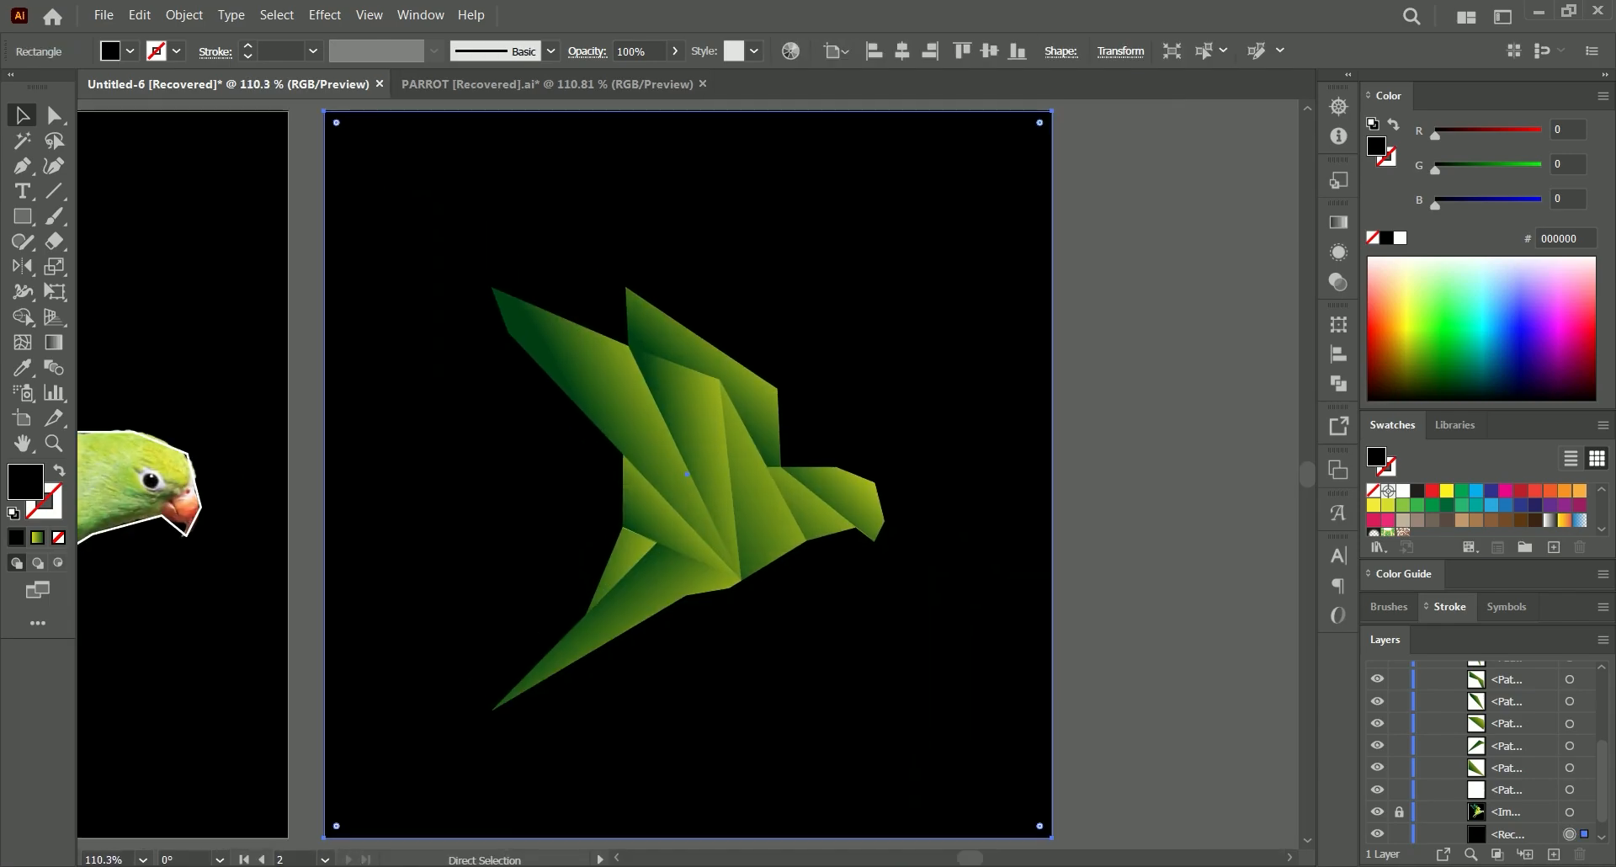
Redraw the gradient of the facet beside the front wing, from bright yellow at its right edge to dark green at its left.
{"action": "key", "text": "a"}
{"action": "key", "text": "ctrl+z"}
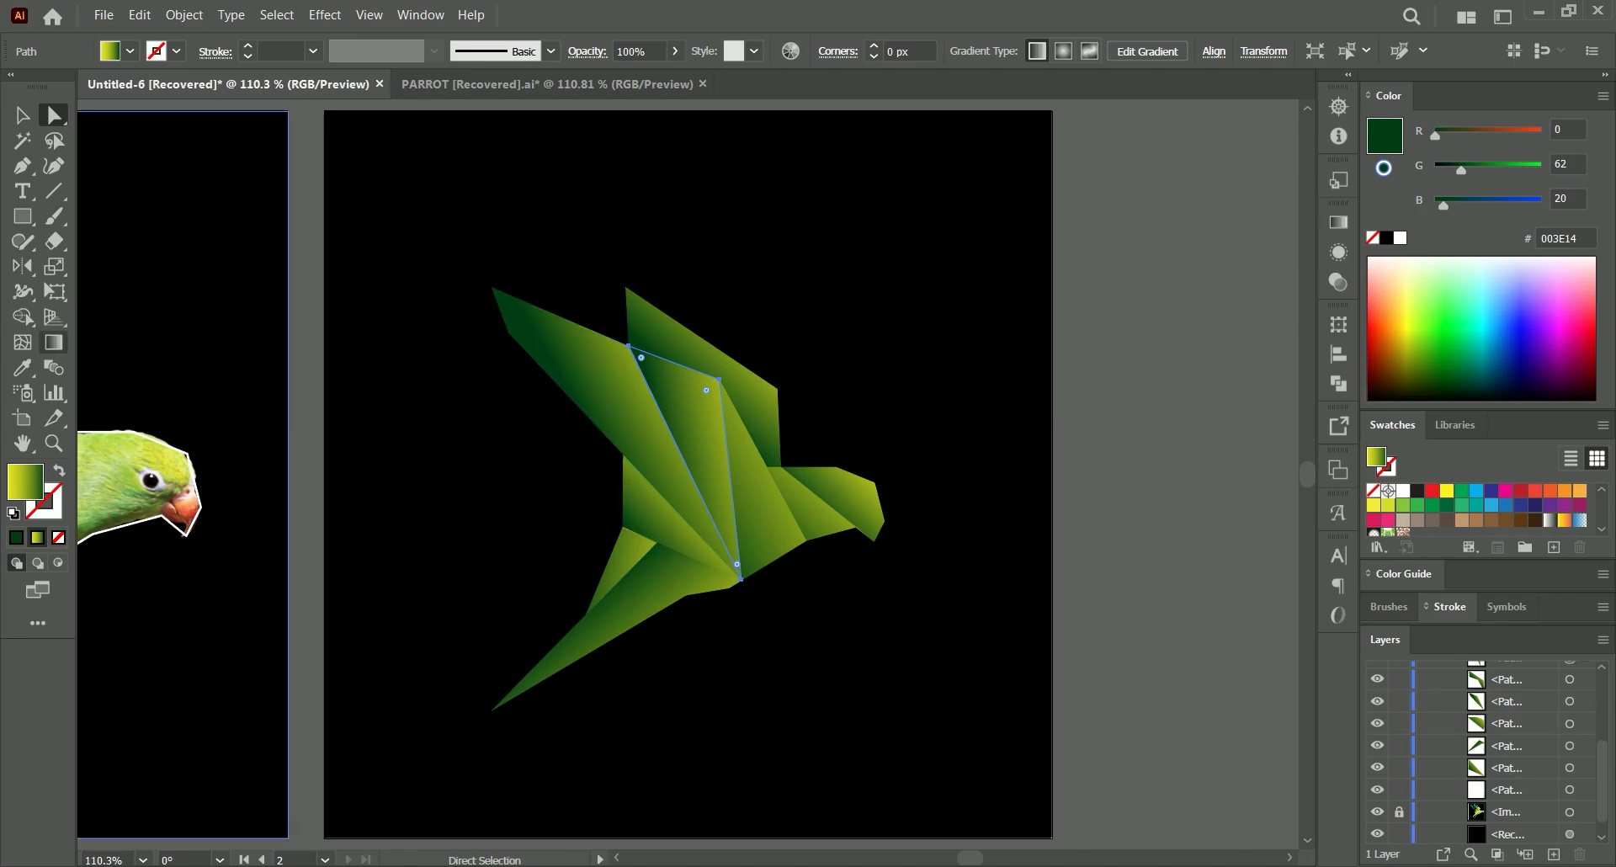
{"action": "key", "text": "g"}
{"action": "left_click", "coordinate": [663, 467]}
{"action": "mouse_move", "coordinate": [721, 406]}
{"action": "left_mouse_down"}
{"action": "mouse_move", "coordinate": [668, 408]}
{"action": "mouse_move", "coordinate": [667, 430]}
{"action": "left_mouse_up"}
{"action": "key", "text": "a"}
Shorten the front wing's gradient so it runs from brighter yellow at the inner edge to dark green at the outer edge.
{"action": "left_click", "coordinate": [602, 396]}
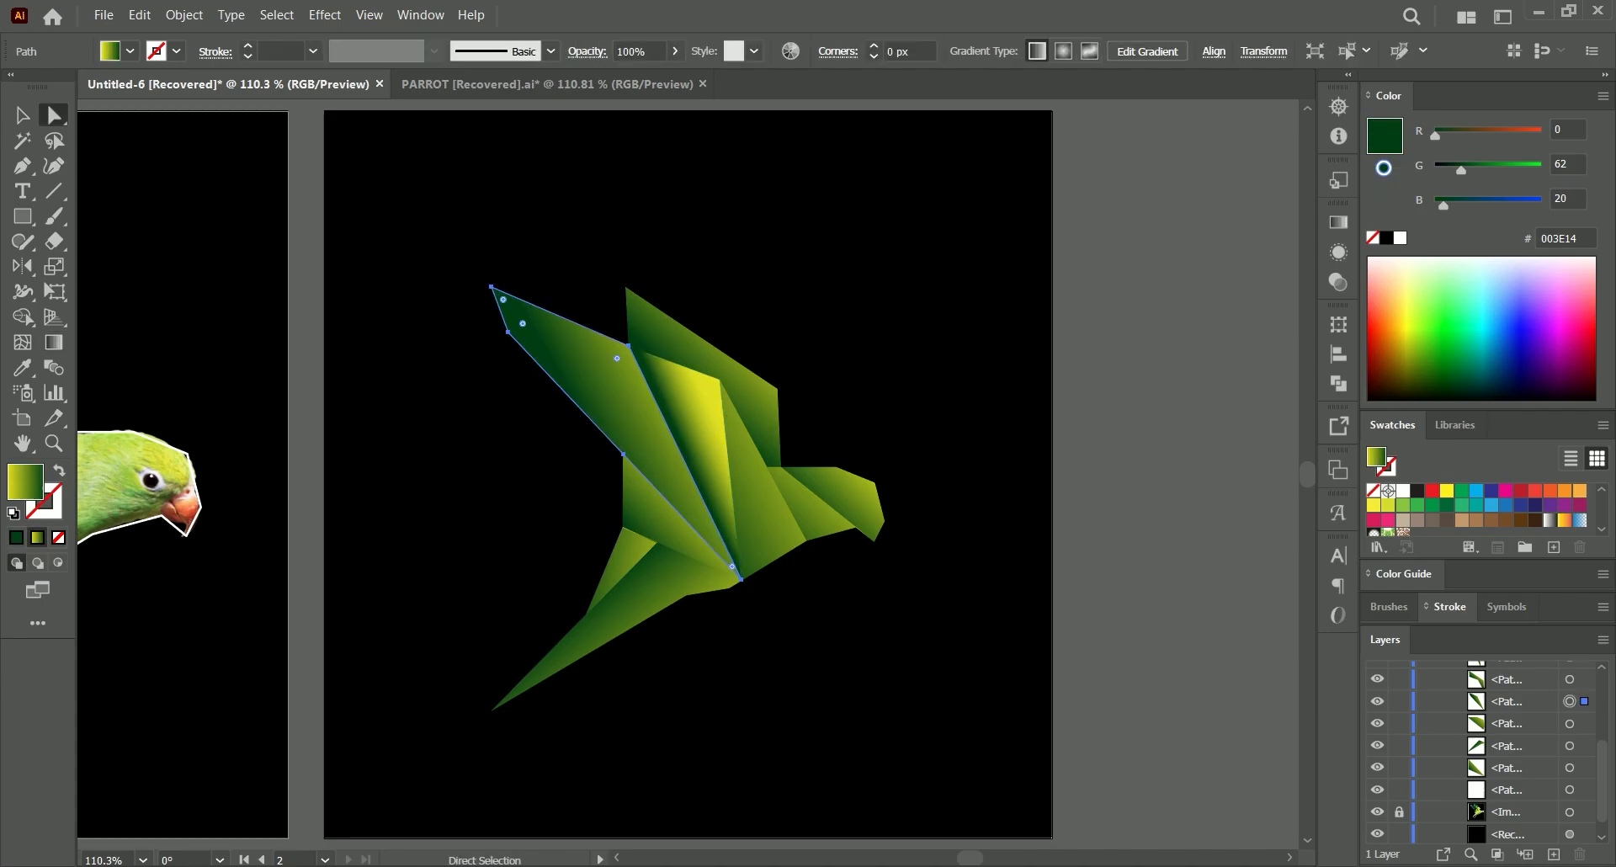
{"action": "left_click", "coordinate": [673, 336]}
{"action": "key", "text": "g"}
{"action": "left_click", "coordinate": [688, 393]}
{"action": "mouse_move", "coordinate": [683, 395]}
{"action": "left_mouse_down"}
{"action": "mouse_move", "coordinate": [746, 382]}
{"action": "mouse_move", "coordinate": [735, 440]}
{"action": "mouse_move", "coordinate": [686, 388]}
{"action": "mouse_move", "coordinate": [732, 371]}
{"action": "mouse_move", "coordinate": [724, 396]}
{"action": "mouse_move", "coordinate": [696, 383]}
{"action": "left_mouse_up"}
{"action": "key", "text": "a"}
{"action": "left_click", "coordinate": [513, 320]}
{"action": "key", "text": "g"}
{"action": "left_click", "coordinate": [598, 443]}
{"action": "left_click_drag", "start_coordinate": [592, 447], "coordinate": [627, 462]}
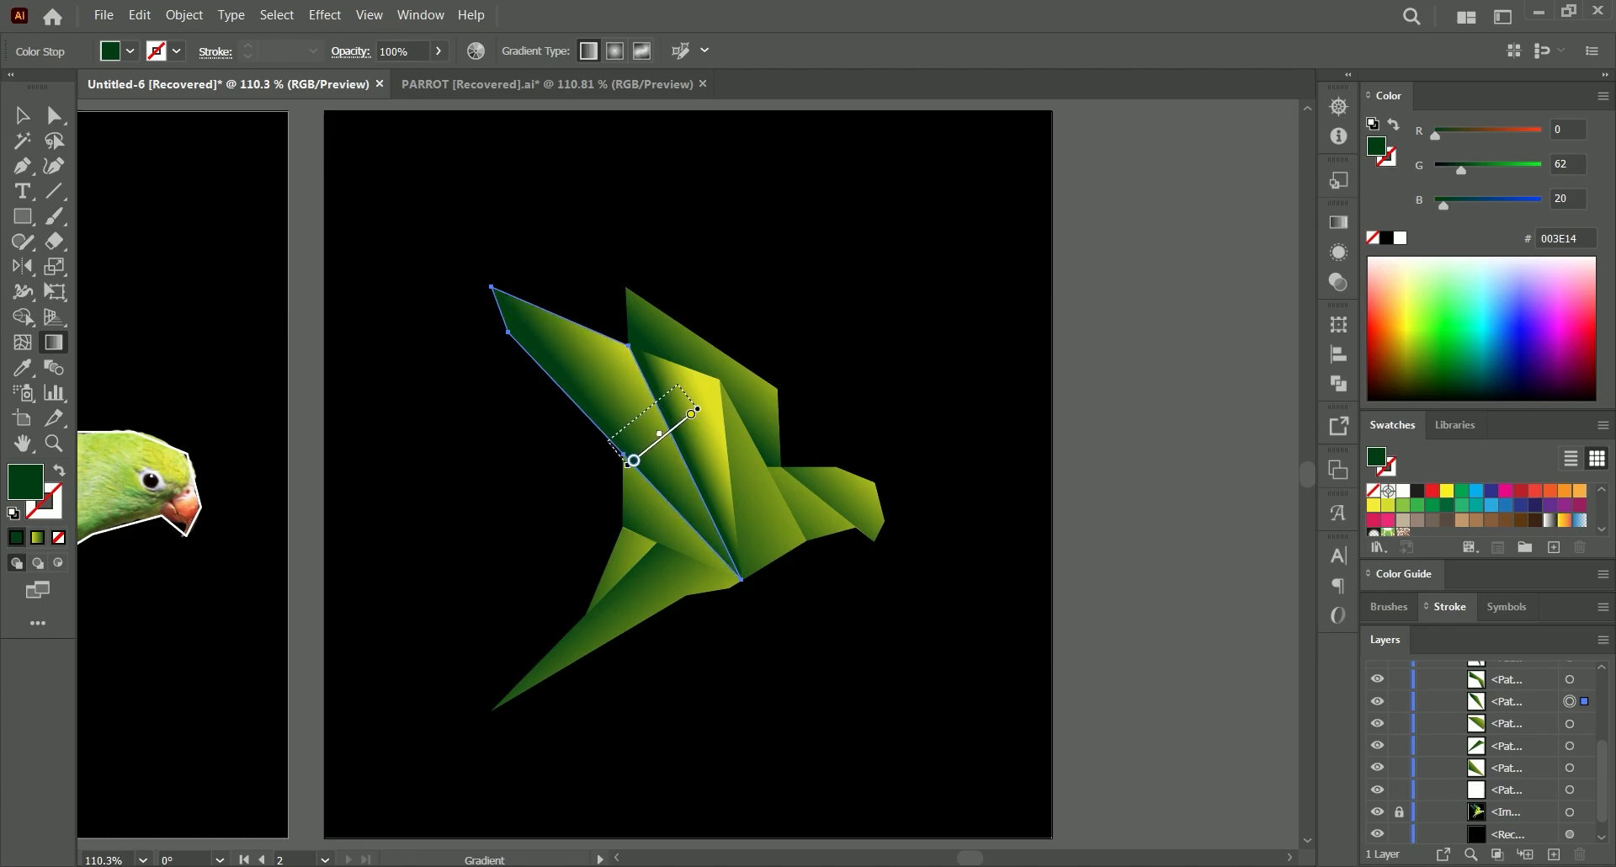
Redraw the chest facet's gradient horizontally, from yellow beyond its right edge to dark green beyond its left edge, and deselect.
{"action": "key", "text": "a"}
{"action": "left_click", "coordinate": [751, 499]}
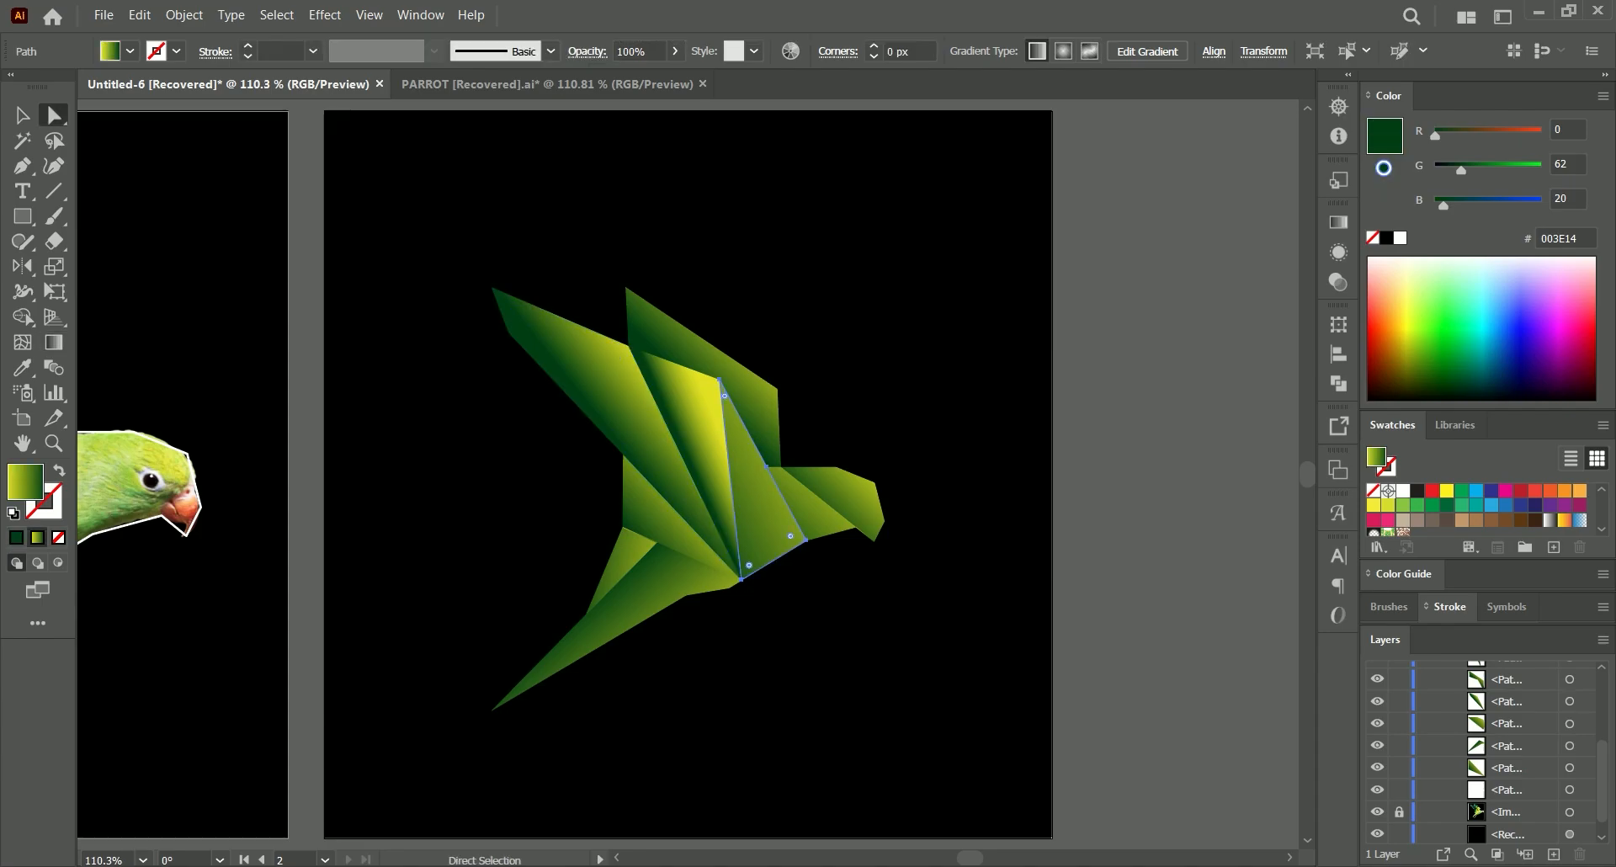
{"action": "key", "text": "g"}
{"action": "mouse_move", "coordinate": [823, 485]}
{"action": "left_mouse_down"}
{"action": "mouse_move", "coordinate": [729, 505]}
{"action": "mouse_move", "coordinate": [718, 482]}
{"action": "left_mouse_up"}
{"action": "key", "text": "a"}
{"action": "left_click", "coordinate": [1127, 488]}
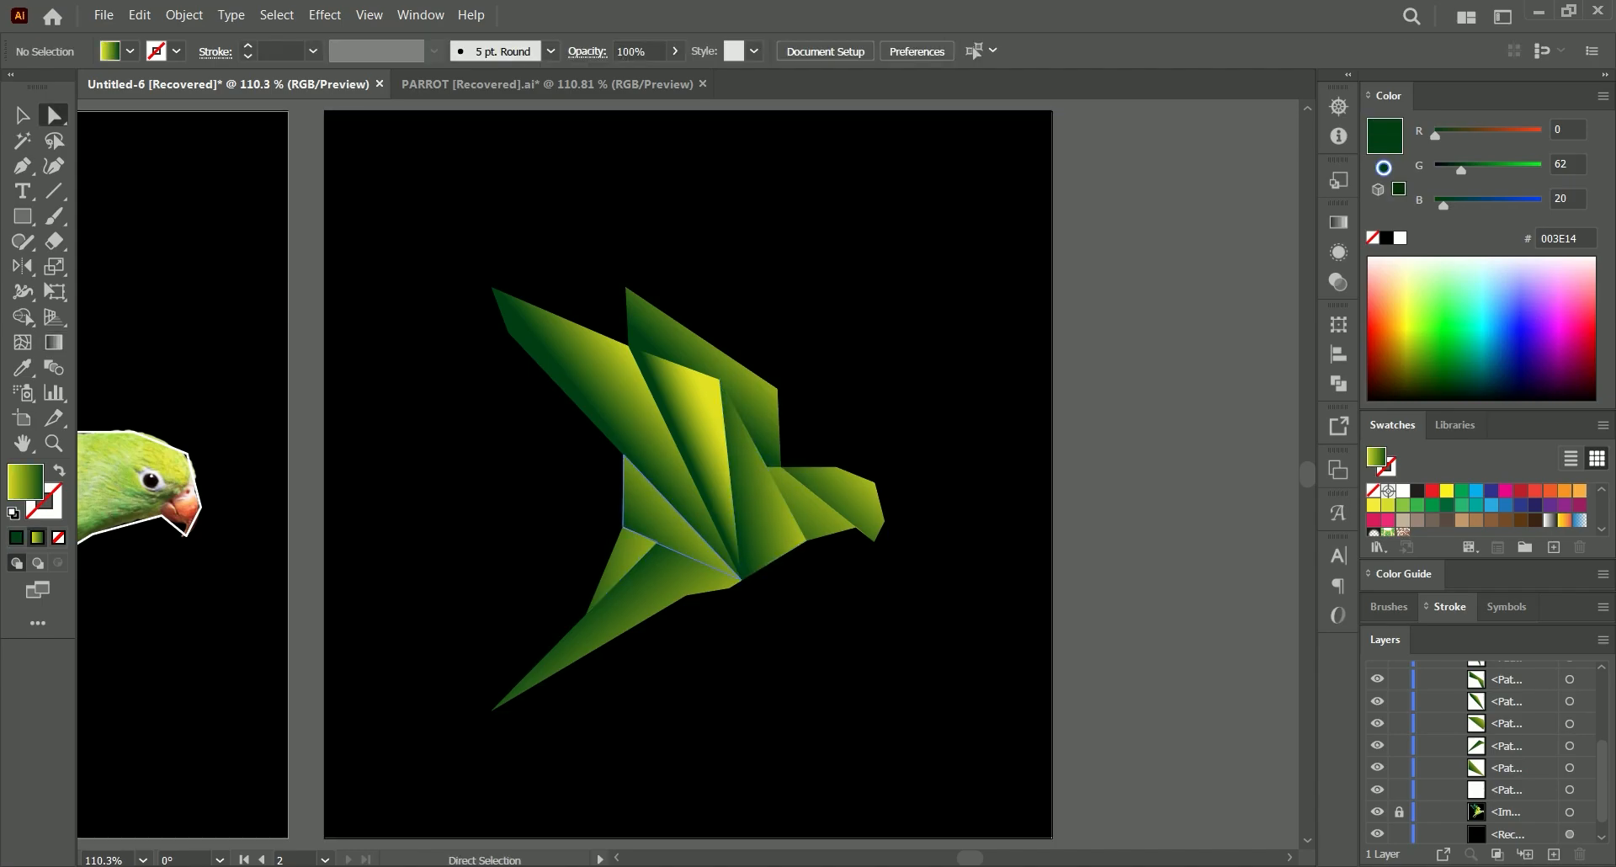
Redirect the gradient of the rump facet below the front wing, from bright yellow near the wing to dark green toward the tail.
{"action": "left_click", "coordinate": [653, 521]}
{"action": "key", "text": "g"}
{"action": "left_click", "coordinate": [644, 551]}
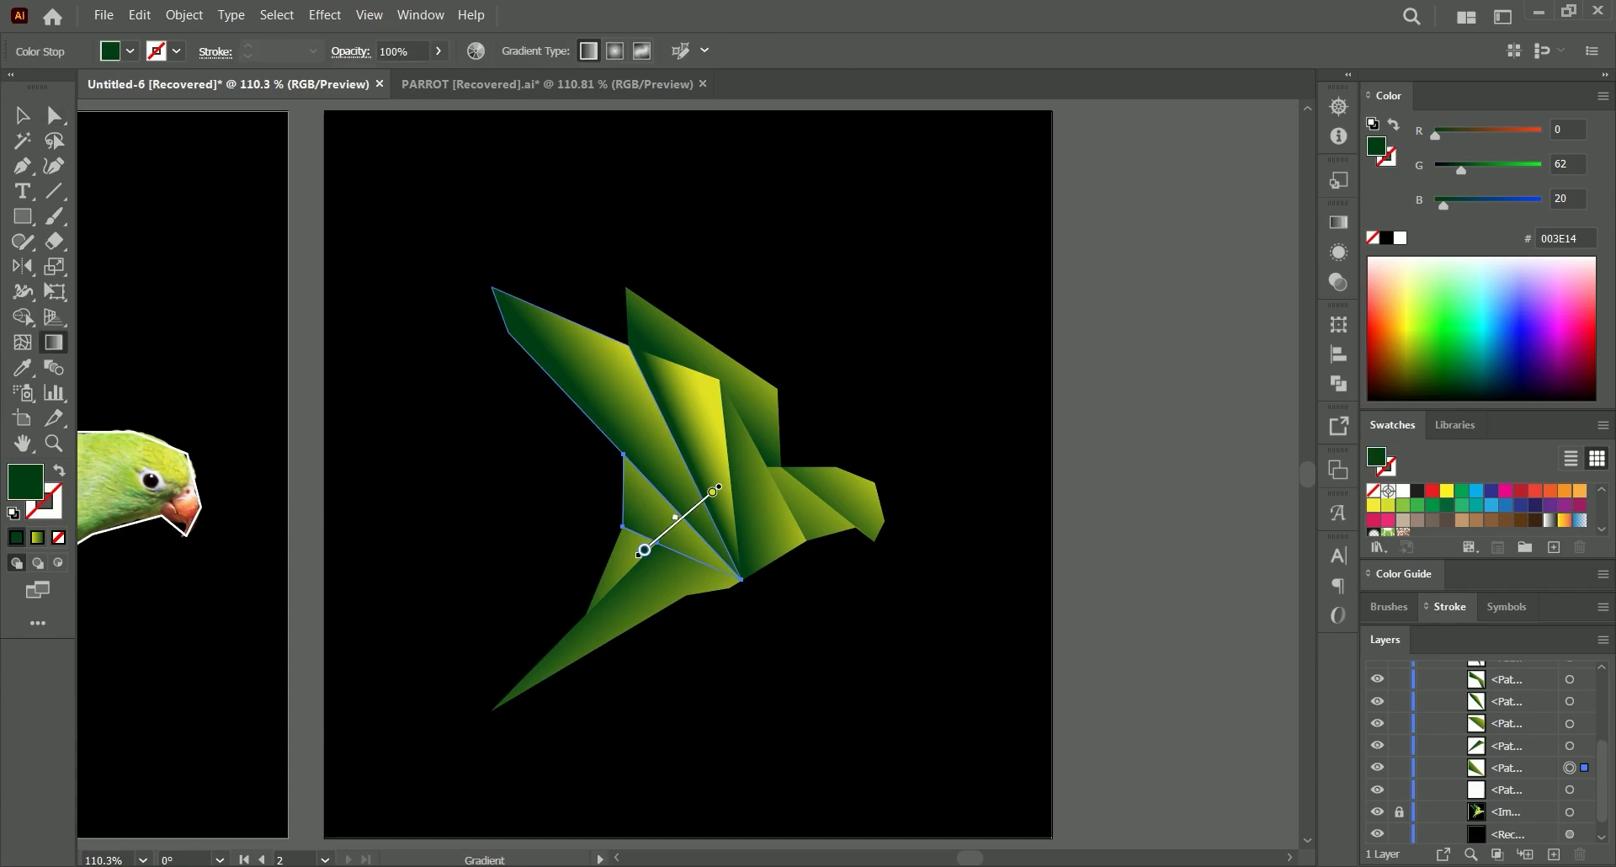
{"action": "mouse_move", "coordinate": [638, 554]}
{"action": "left_mouse_down"}
{"action": "mouse_move", "coordinate": [669, 545]}
{"action": "mouse_move", "coordinate": [706, 570]}
{"action": "left_mouse_up"}
{"action": "key", "text": "a"}
{"action": "key", "text": "ctrl+shift+a"}
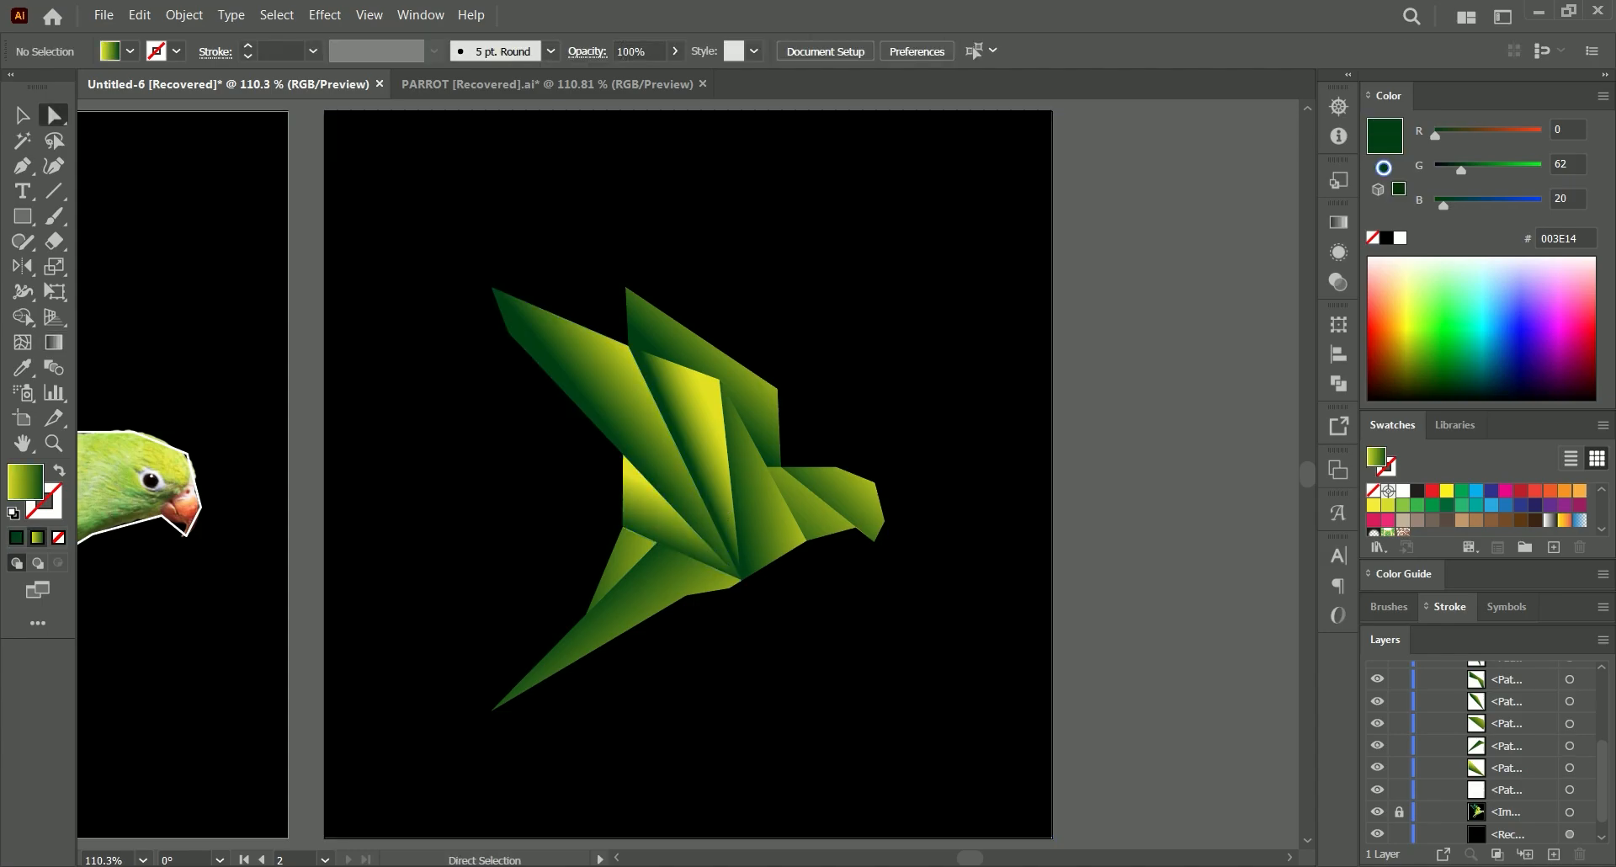
Redraw the tail facet's gradient diagonally, from yellow below its lower edge to dark green just past its upper edge.
{"action": "left_click", "coordinate": [665, 572]}
{"action": "key", "text": "g"}
{"action": "left_click_drag", "start_coordinate": [699, 522], "coordinate": [726, 598]}
{"action": "mouse_move", "coordinate": [729, 657]}
{"action": "left_mouse_down"}
{"action": "mouse_move", "coordinate": [614, 538]}
{"action": "mouse_move", "coordinate": [592, 548]}
{"action": "mouse_move", "coordinate": [627, 558]}
{"action": "left_mouse_up"}
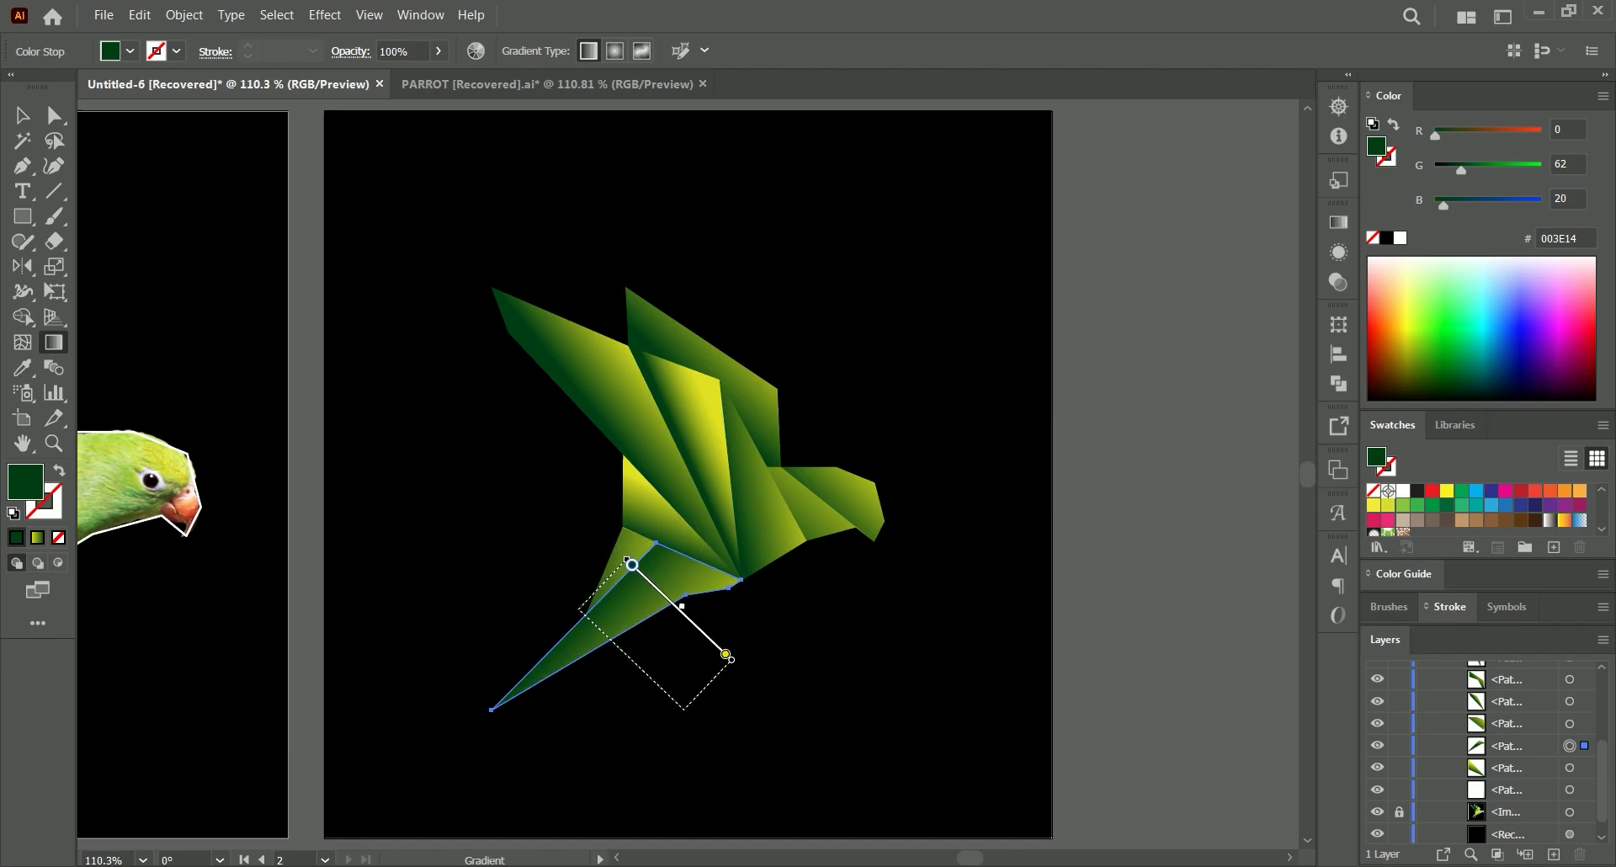
Redirect the gradient of the small facet above the tail, from yellow on its right to dark green at its left edge, and deselect.
{"action": "key", "text": "a"}
{"action": "left_click", "coordinate": [620, 562]}
{"action": "key", "text": "g"}
{"action": "mouse_move", "coordinate": [582, 516]}
{"action": "left_mouse_down"}
{"action": "mouse_move", "coordinate": [631, 568]}
{"action": "mouse_move", "coordinate": [621, 577]}
{"action": "mouse_move", "coordinate": [589, 545]}
{"action": "mouse_move", "coordinate": [598, 567]}
{"action": "left_mouse_up"}
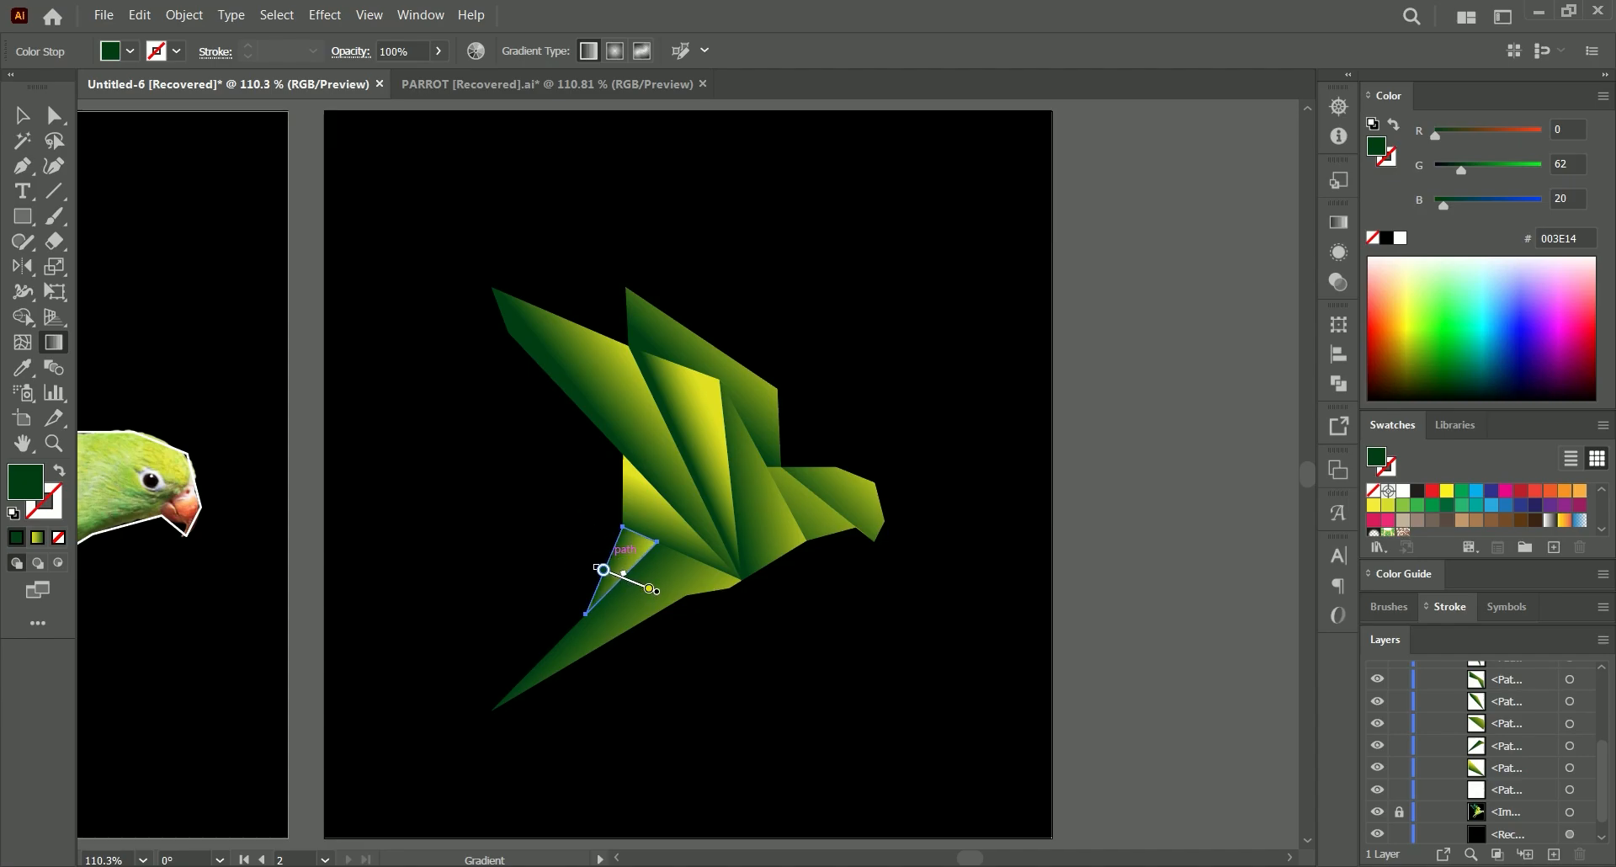
{"action": "key", "text": "a"}
{"action": "key", "text": "ctrl+shift+a"}
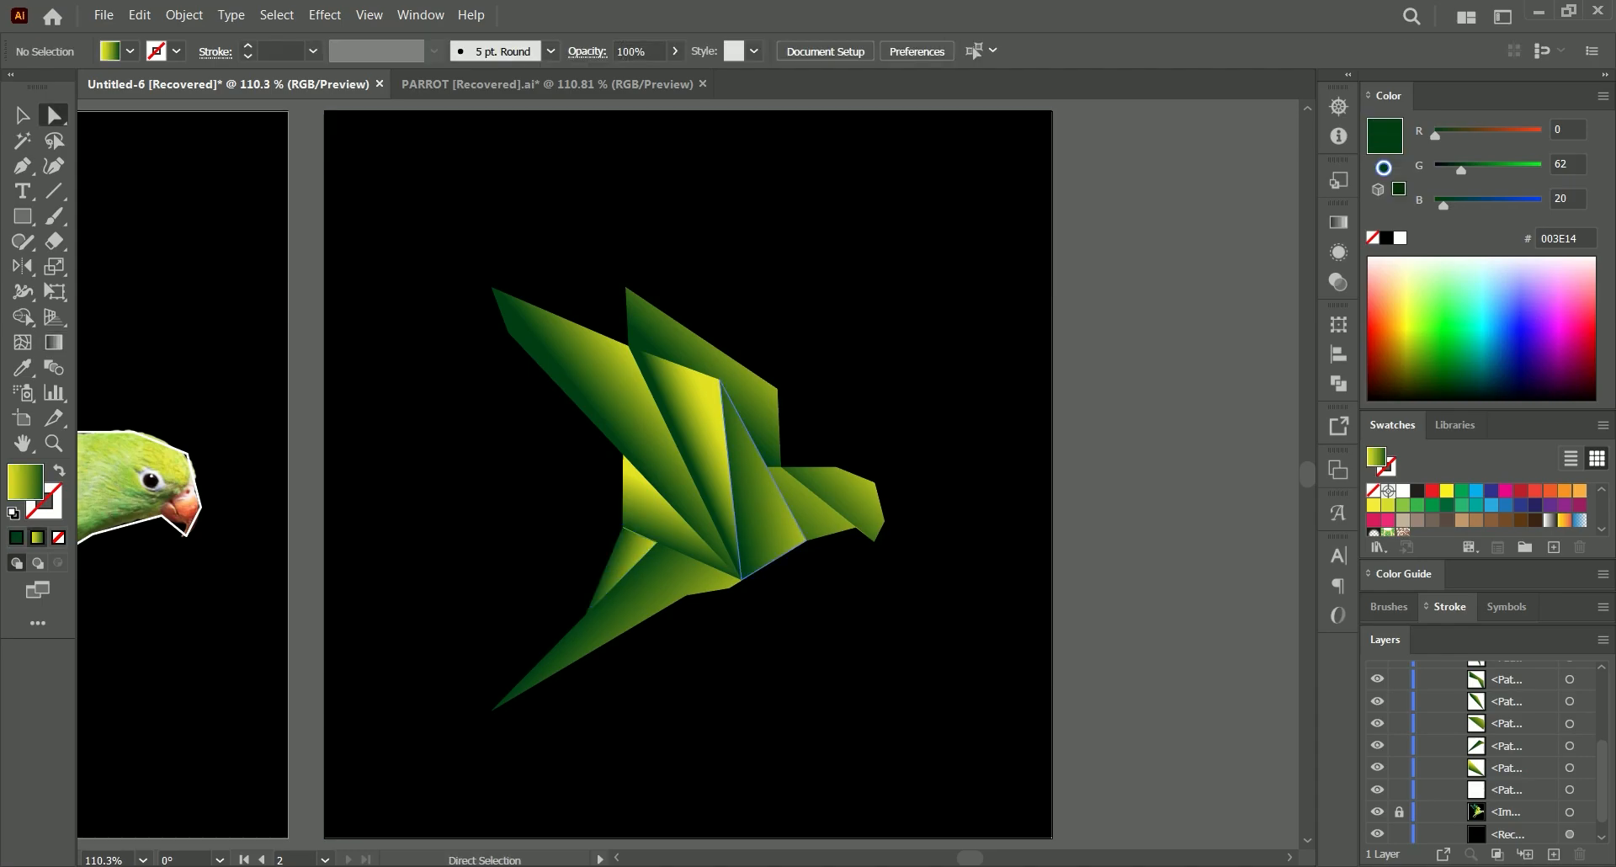
{"action": "left_click", "coordinate": [621, 562]}
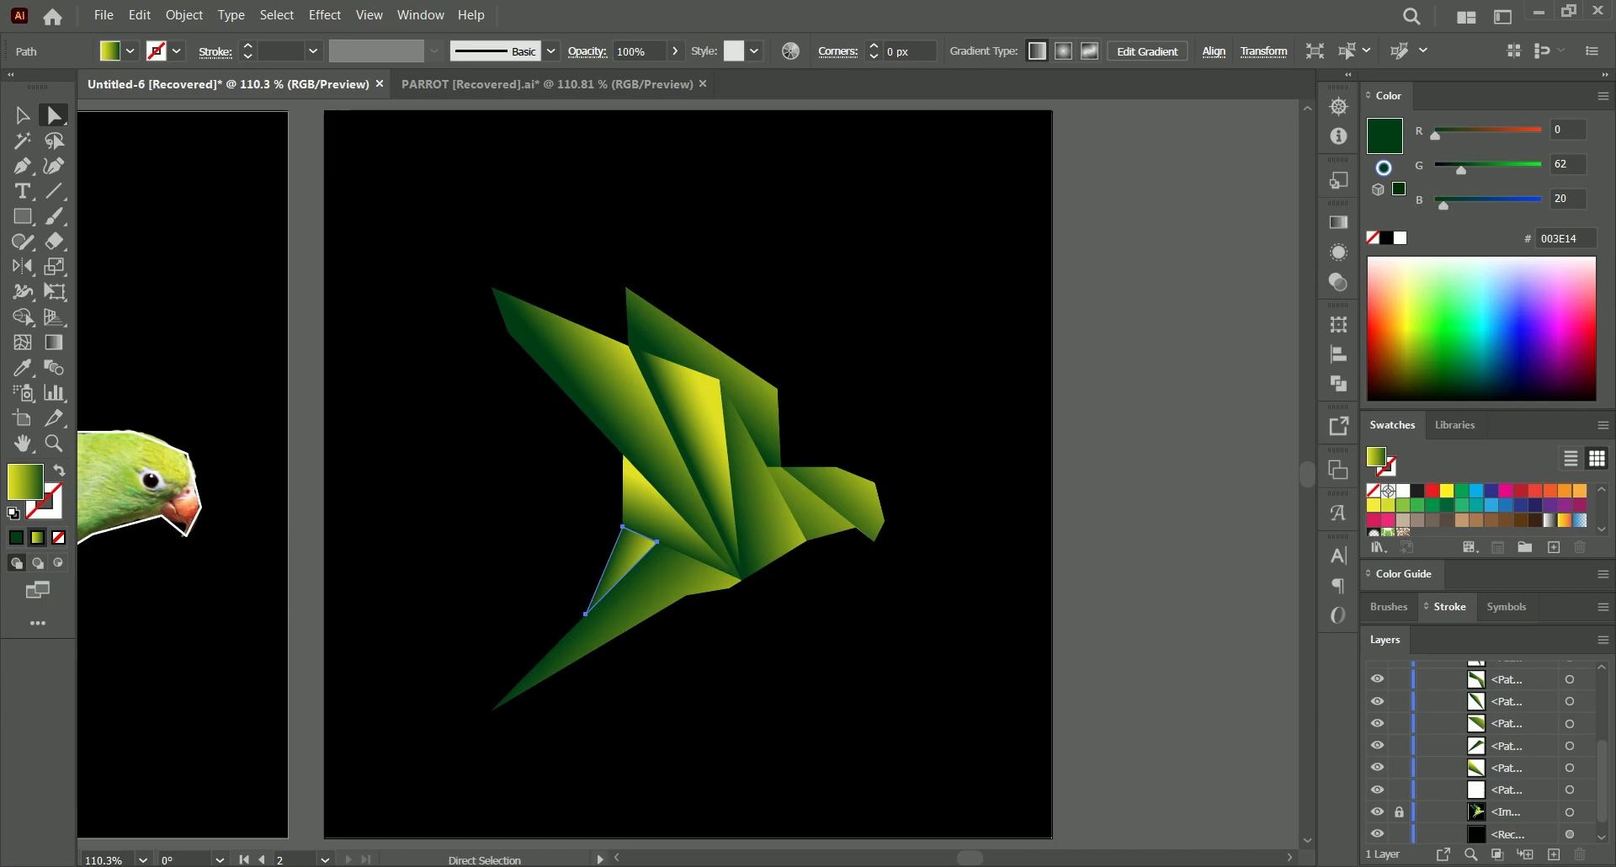
{"action": "key", "text": "ctrl+shift+a"}
Redraw the neck facet's gradient, from yellow toward the beak to dark green where it meets the chest.
{"action": "left_click", "coordinate": [806, 505]}
{"action": "key", "text": "g"}
{"action": "mouse_move", "coordinate": [861, 490]}
{"action": "left_mouse_down"}
{"action": "mouse_move", "coordinate": [792, 511]}
{"action": "mouse_move", "coordinate": [795, 534]}
{"action": "left_mouse_up"}
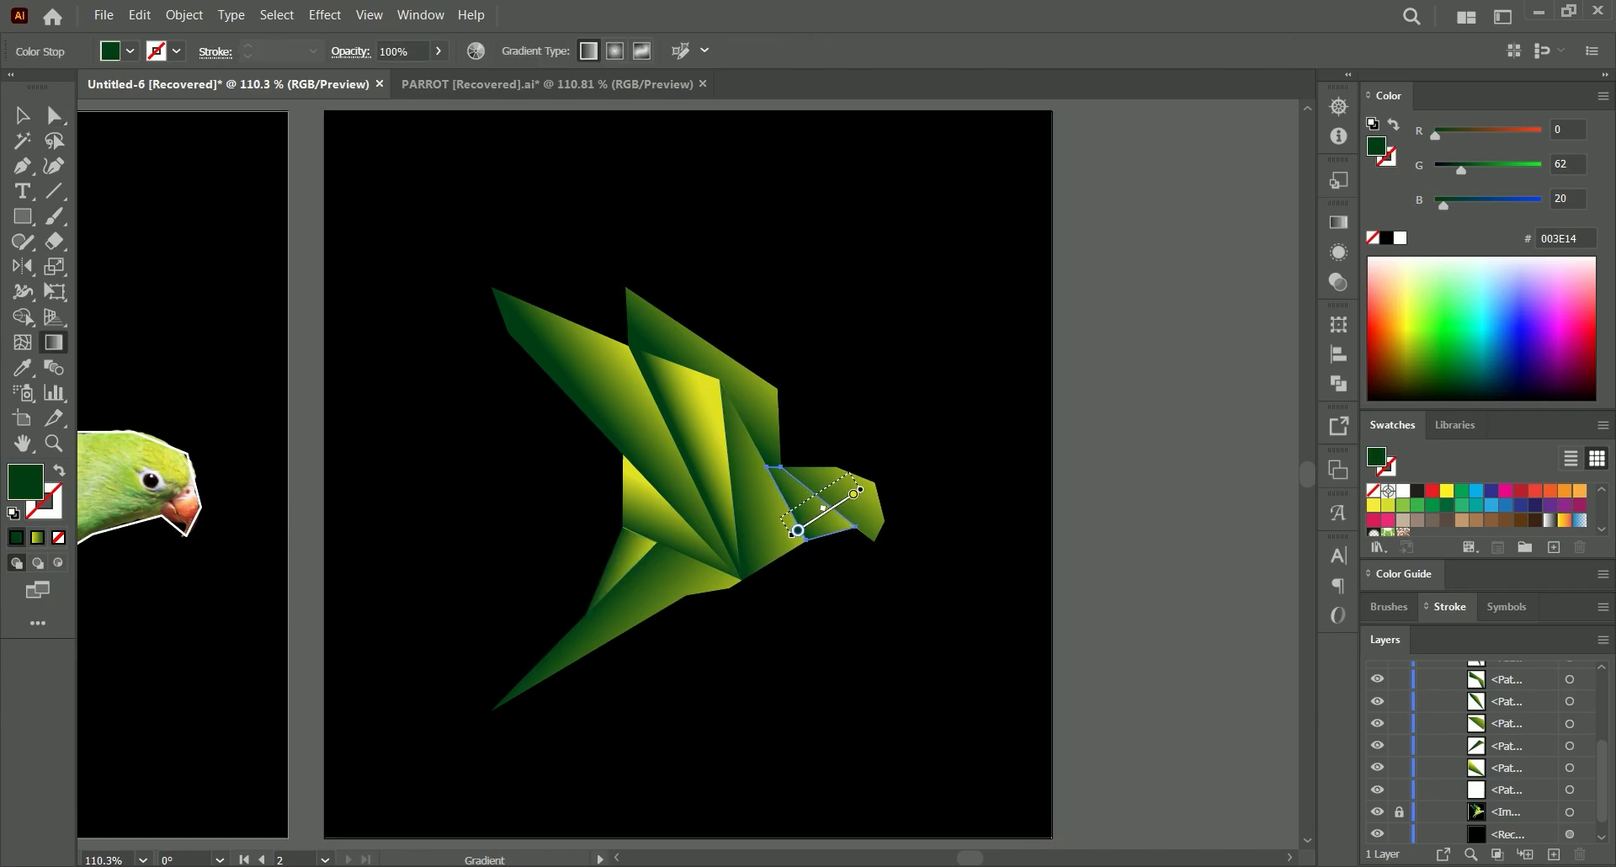
{"action": "key", "text": "a"}
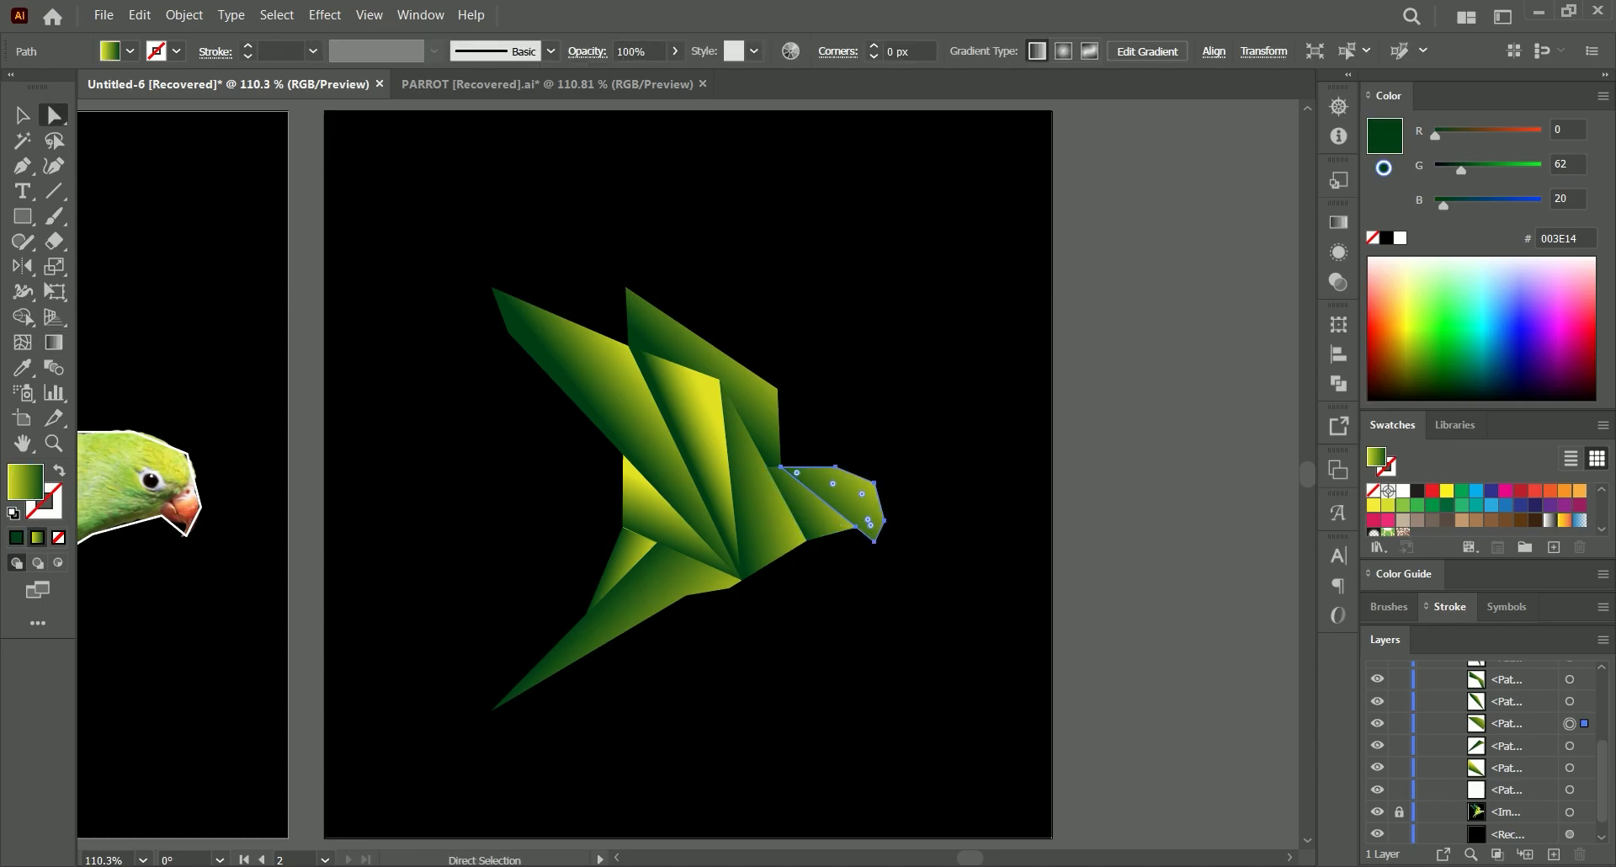
Redraw the head facet's gradient, from yellow above the crown down to dark green at the neck edge, and deselect.
{"action": "key", "text": "g"}
{"action": "left_click_drag", "start_coordinate": [868, 428], "coordinate": [812, 505]}
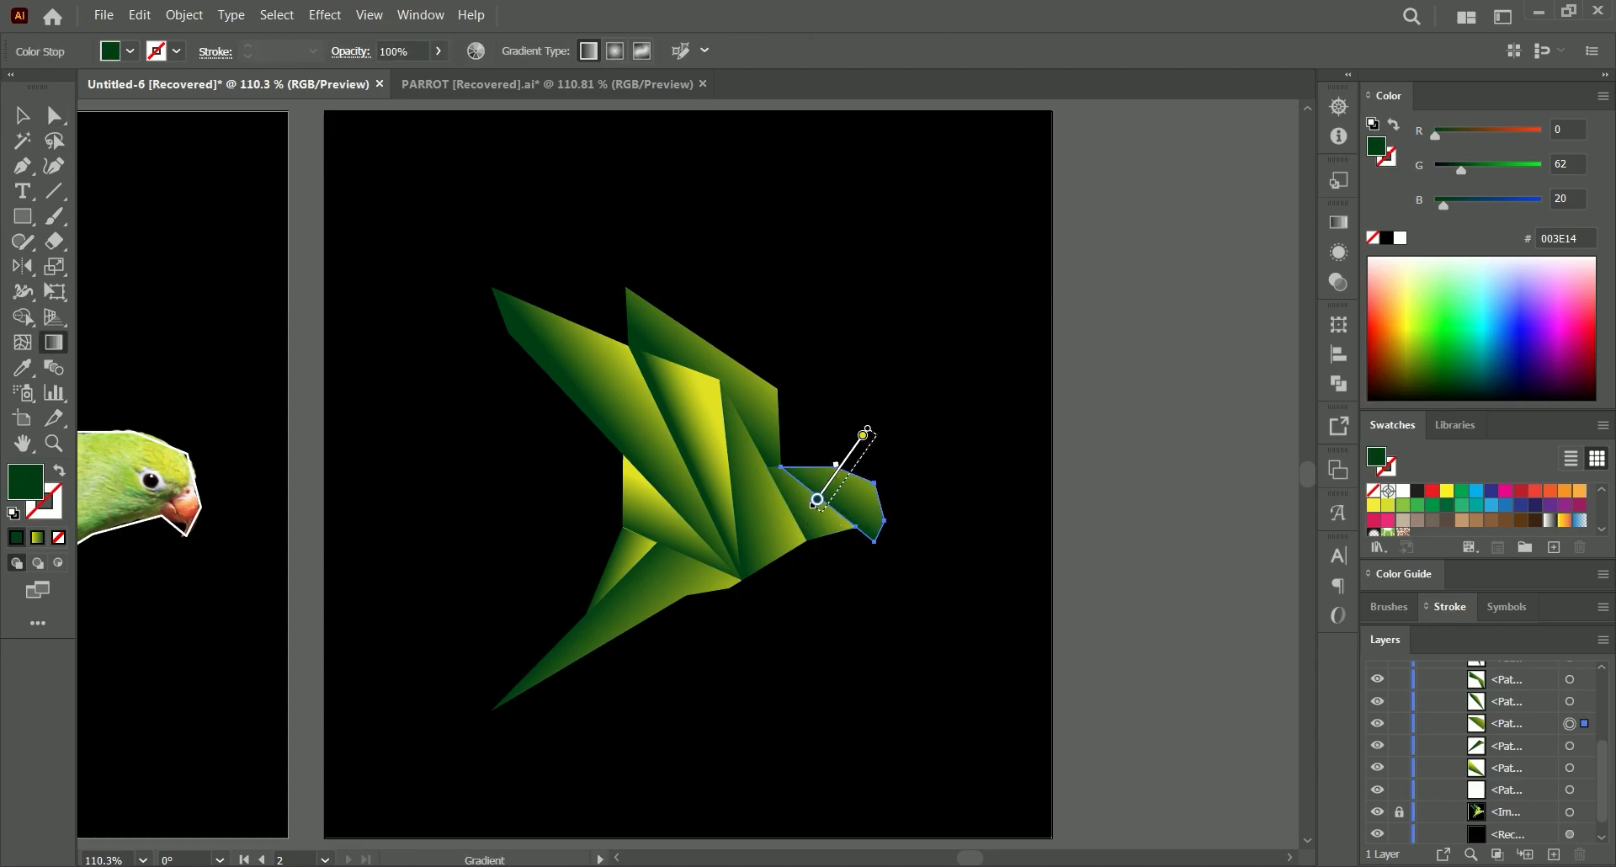
{"action": "key", "text": "a"}
{"action": "key", "text": "ctrl+shift+a"}
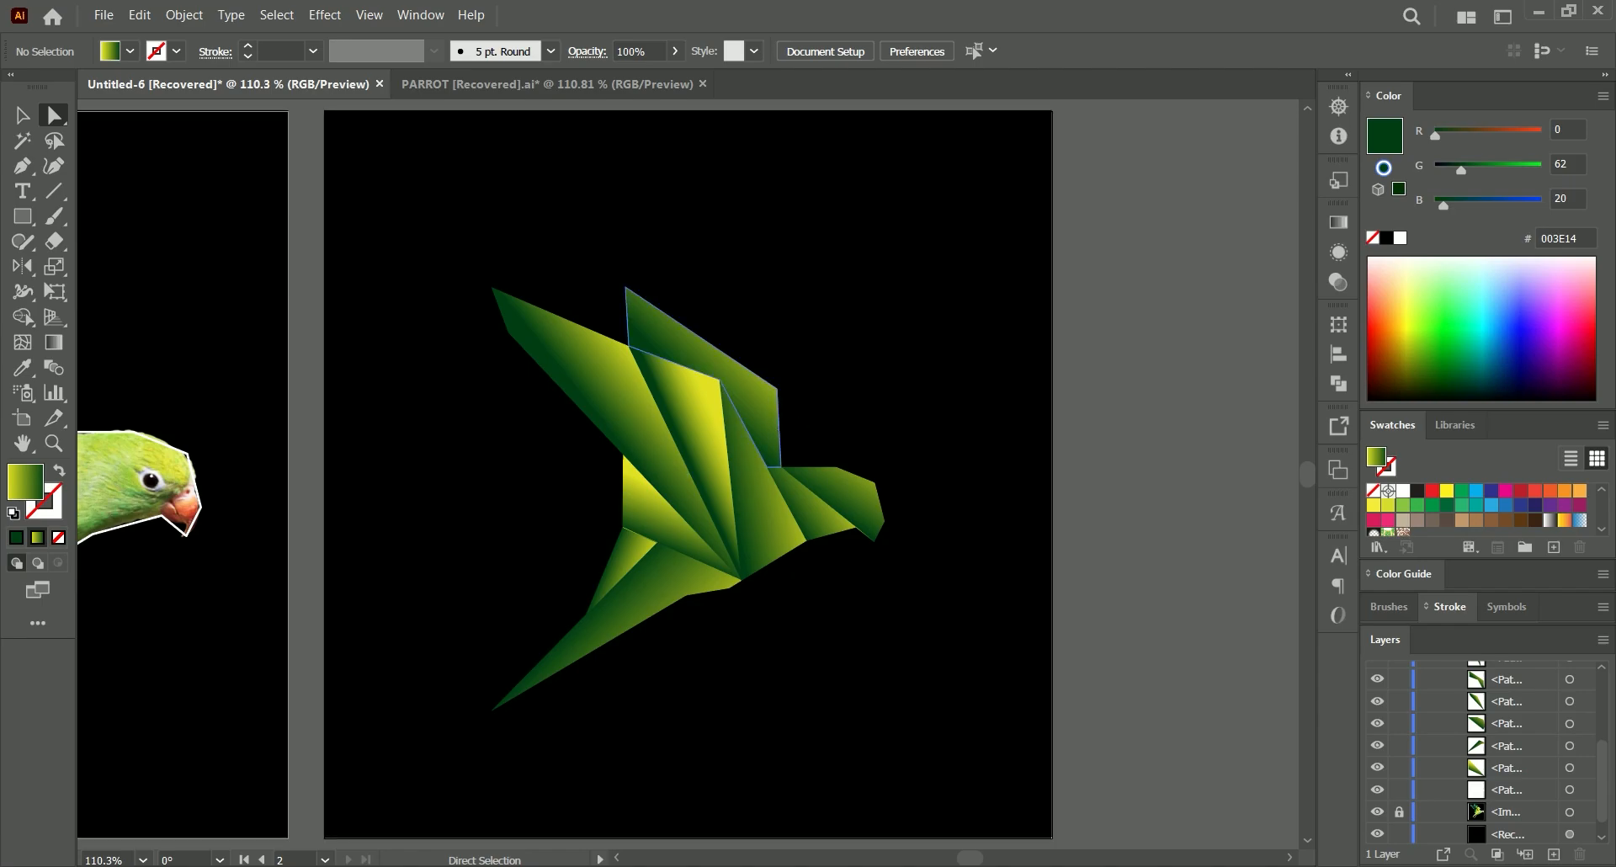
Switch to the full-screen view mode and delete the stray path where the rump meets the tail.
{"action": "key", "text": "ctrl+0"}
{"action": "key", "text": "f"}
{"action": "key", "text": "ctrl+0"}
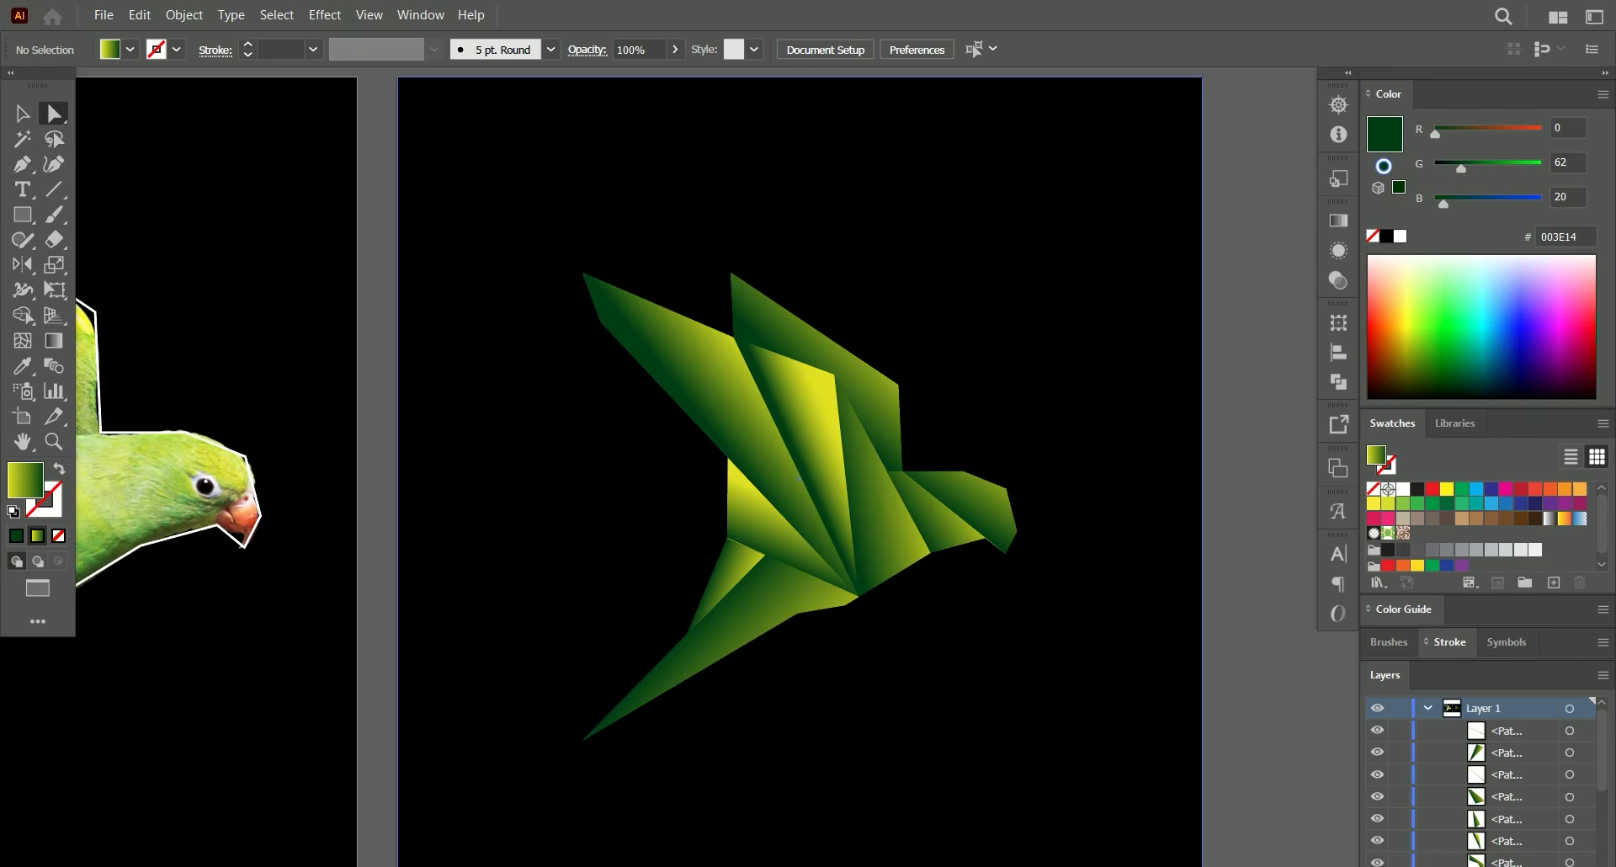
{"action": "left_click", "coordinate": [736, 541]}
{"action": "key", "text": "Delete"}
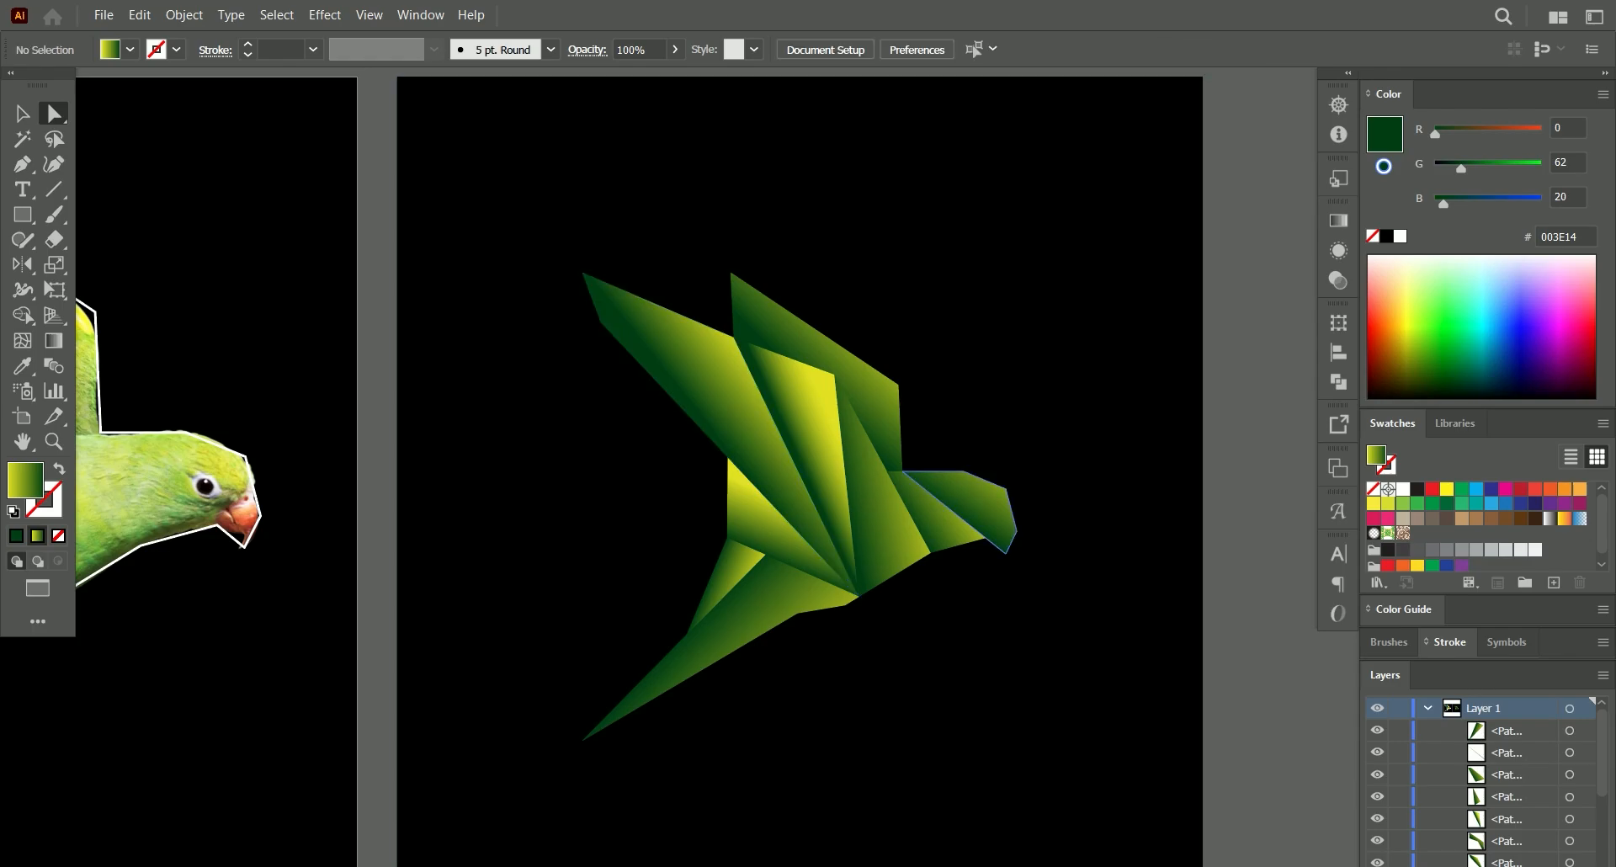
{"action": "key", "text": "ctrl+plus"}
{"action": "scroll", "coordinate": [686, 467], "scroll_direction": "right", "scroll_amount": 4}
{"action": "scroll", "coordinate": [686, 467], "scroll_direction": "down", "scroll_amount": 2}
{"action": "scroll", "coordinate": [686, 466], "scroll_direction": "up", "scroll_amount": 1}
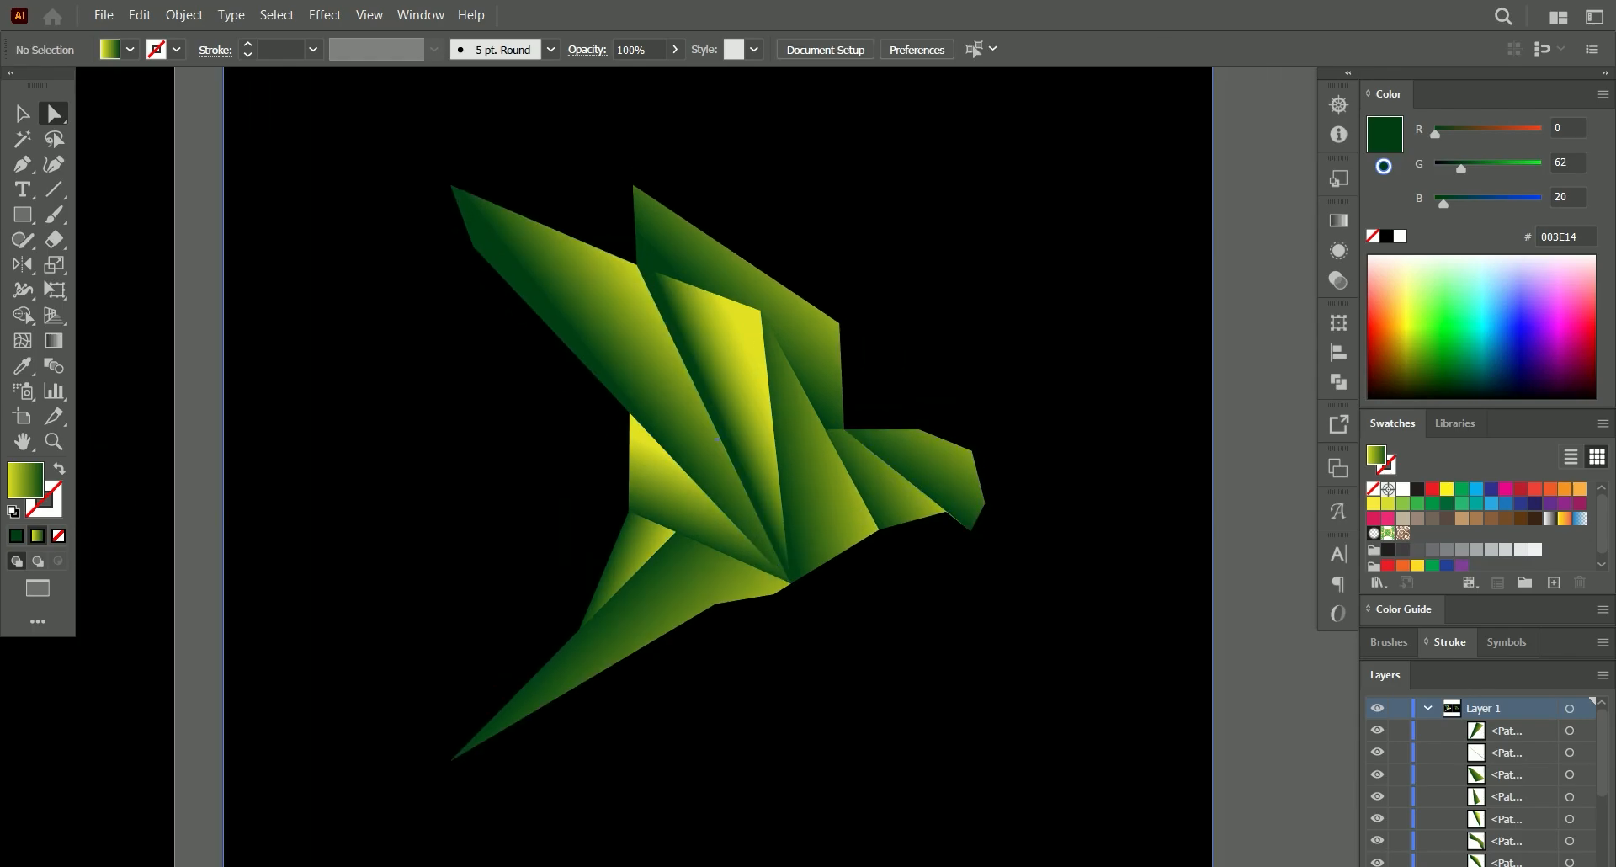